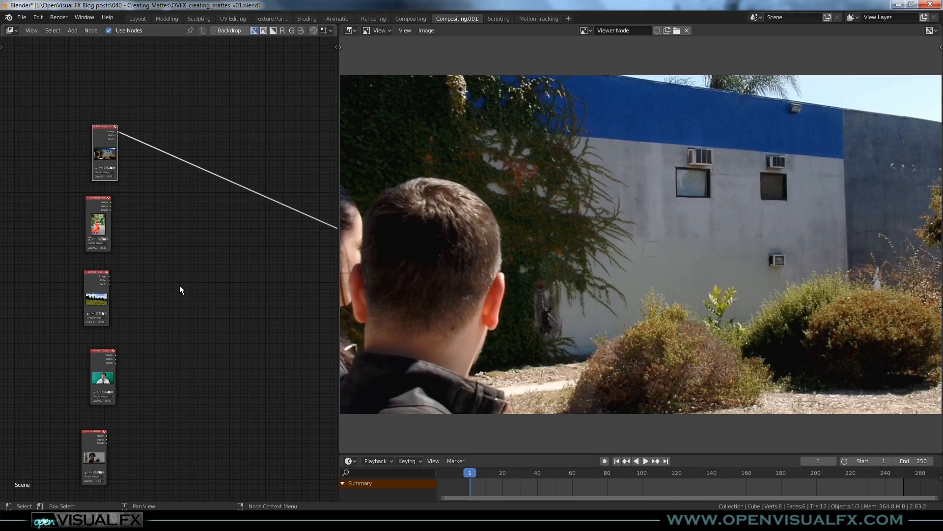
Display the red, green and blue channels of the pathway mural image one after another in the viewer.
{"action": "mouse_move", "coordinate": [152, 185]}
{"action": "middle_mouse_down"}
{"action": "mouse_move", "coordinate": [140, 162]}
{"action": "mouse_move", "coordinate": [145, 176]}
{"action": "middle_mouse_up"}
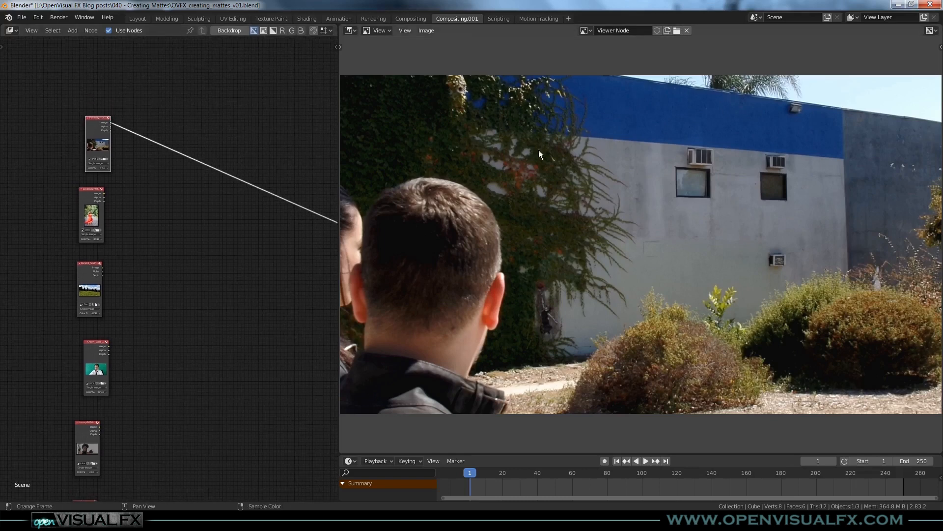
{"action": "left_click", "coordinate": [929, 30]}
{"action": "left_click", "coordinate": [930, 30]}
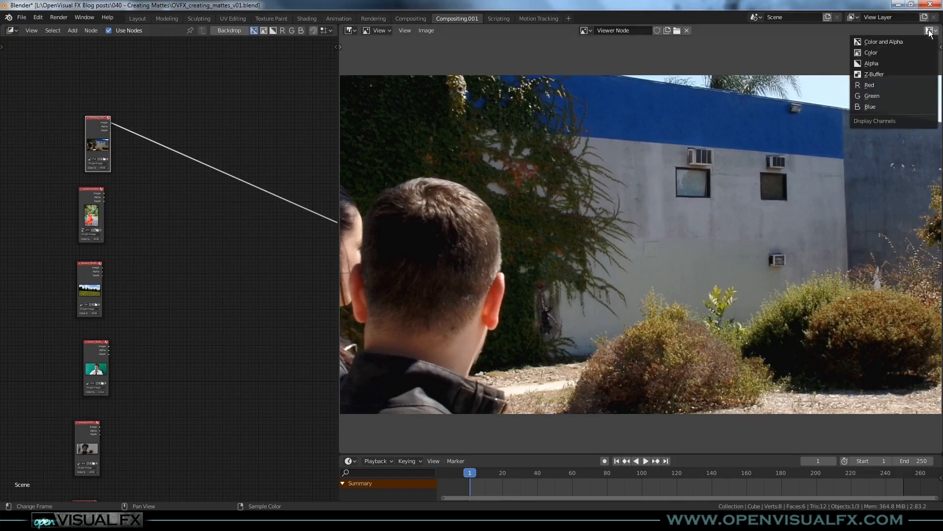
{"action": "left_click", "coordinate": [869, 86]}
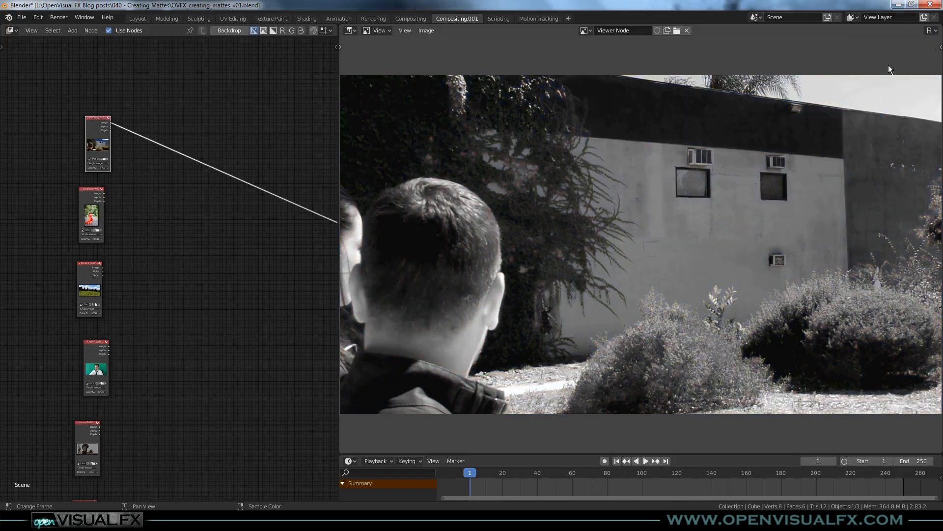
{"action": "left_click", "coordinate": [930, 31]}
{"action": "left_click", "coordinate": [884, 94]}
{"action": "left_click", "coordinate": [930, 31]}
{"action": "left_click", "coordinate": [881, 101]}
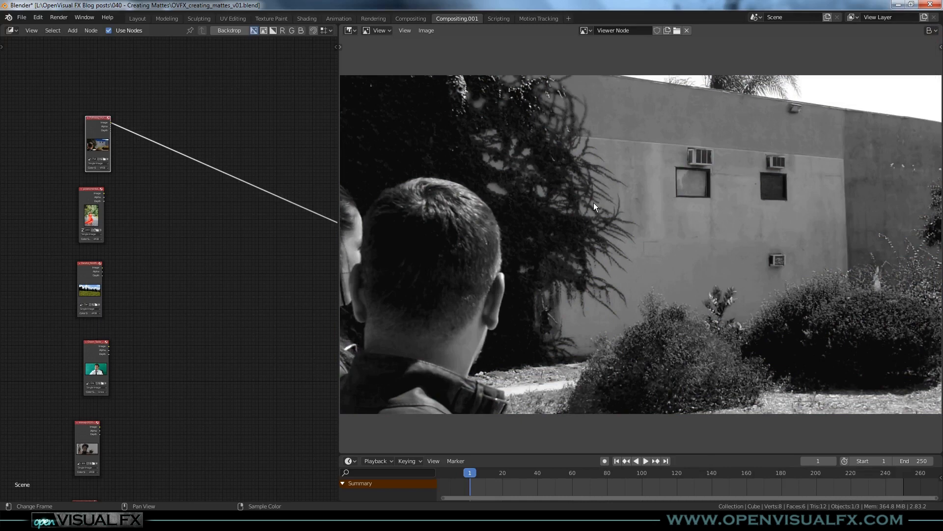
Switch the viewer from the blue channel back to the Color and Alpha display.
{"action": "left_click", "coordinate": [936, 31]}
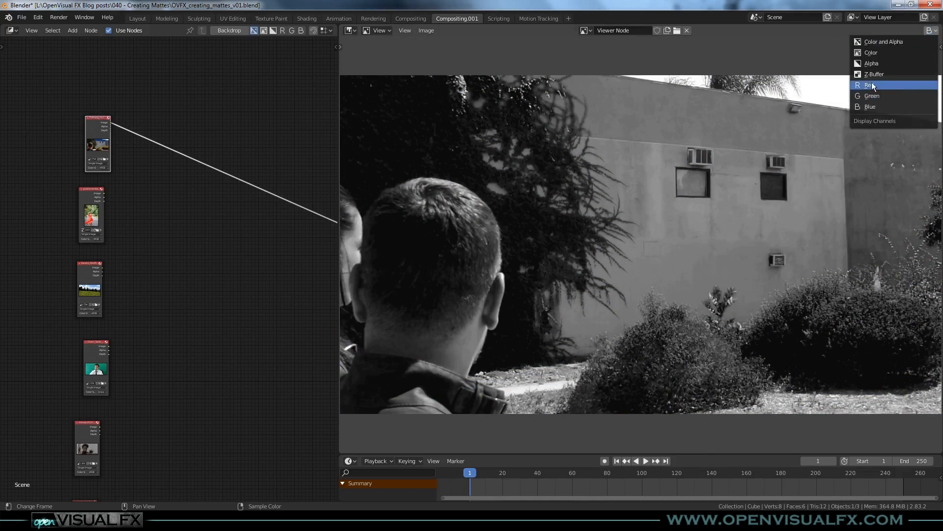
{"action": "left_click", "coordinate": [929, 30]}
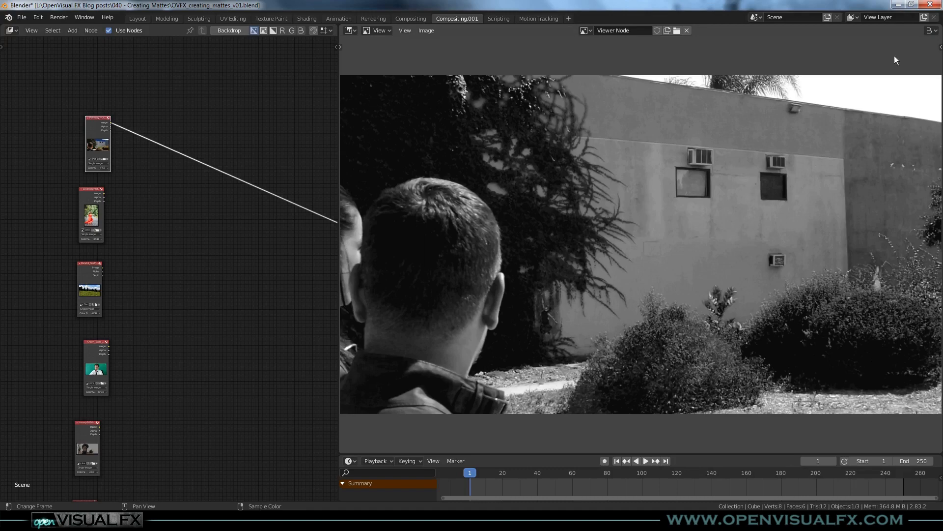
{"action": "left_click", "coordinate": [928, 30]}
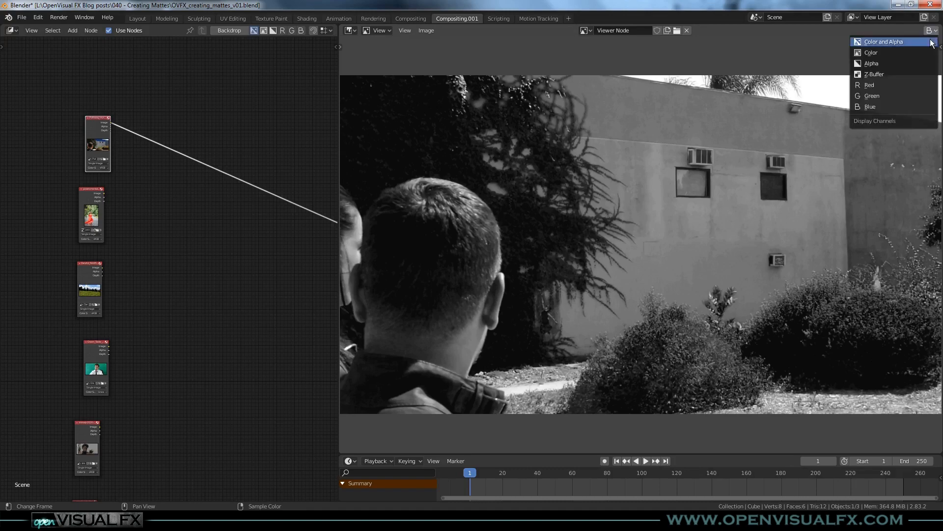
{"action": "left_click", "coordinate": [876, 41]}
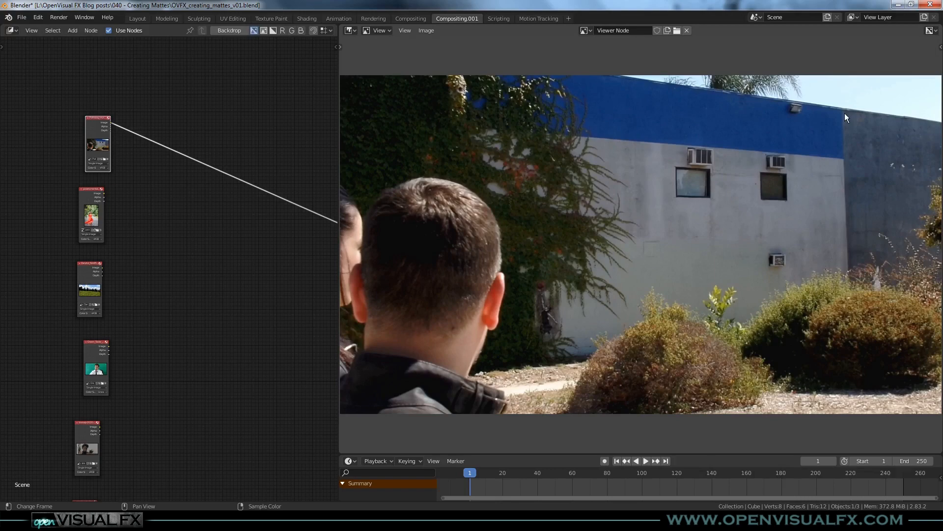
Inspect the image's red channel on its own, and return the viewer to Color and Alpha.
{"action": "left_click", "coordinate": [930, 30]}
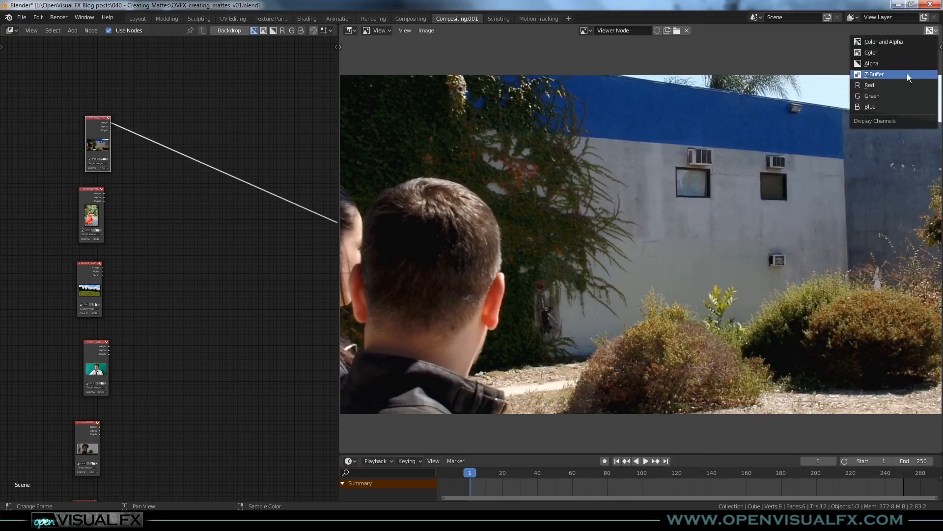
{"action": "left_click", "coordinate": [889, 81]}
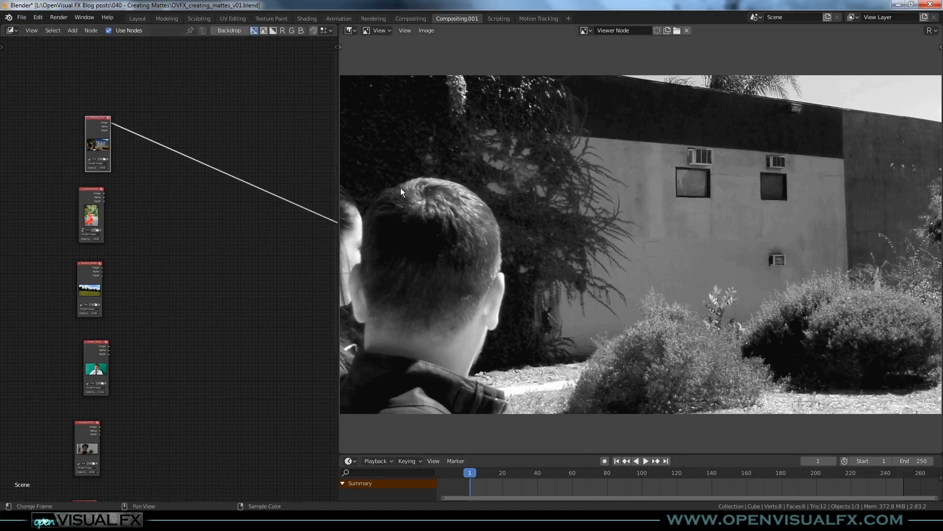
{"action": "left_click", "coordinate": [929, 30]}
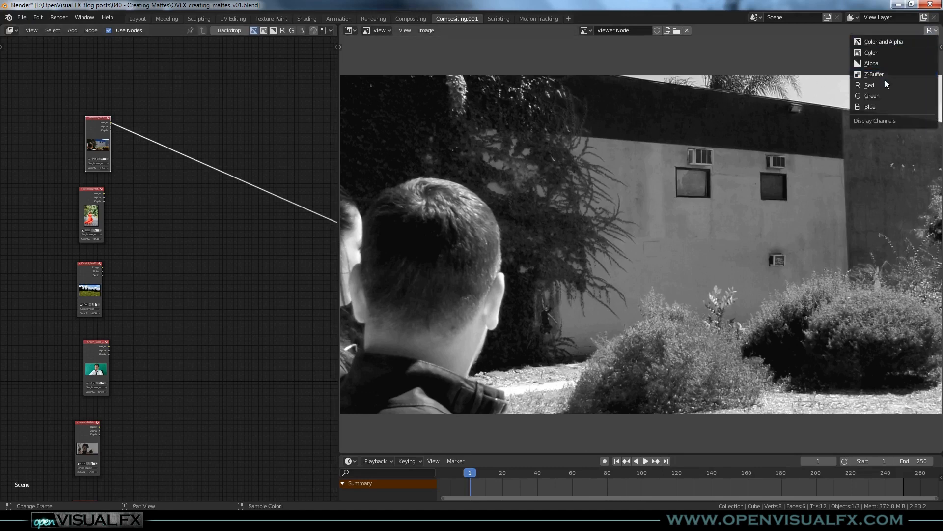
{"action": "left_click", "coordinate": [871, 43]}
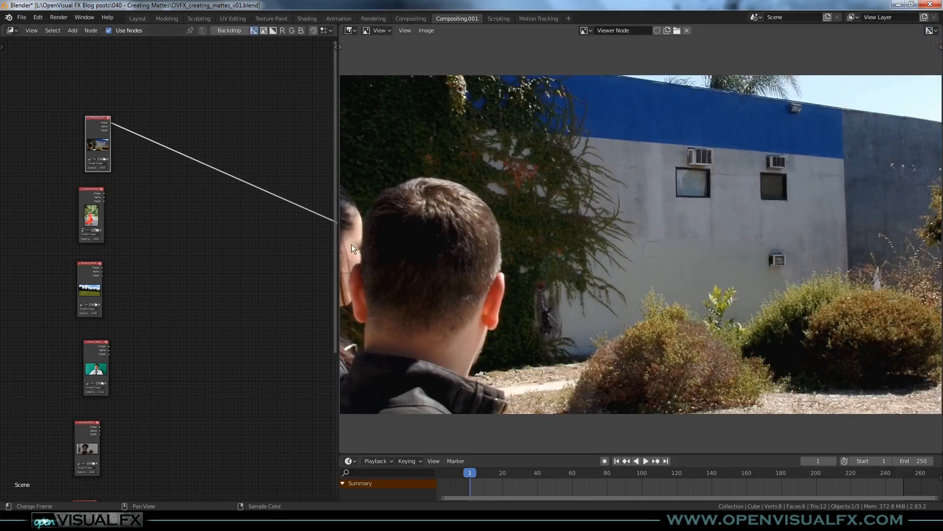
Step the viewer through the red, green and blue channels to compare the skin tones, ending on the Color display.
{"action": "left_click", "coordinate": [929, 31]}
{"action": "left_click", "coordinate": [869, 85]}
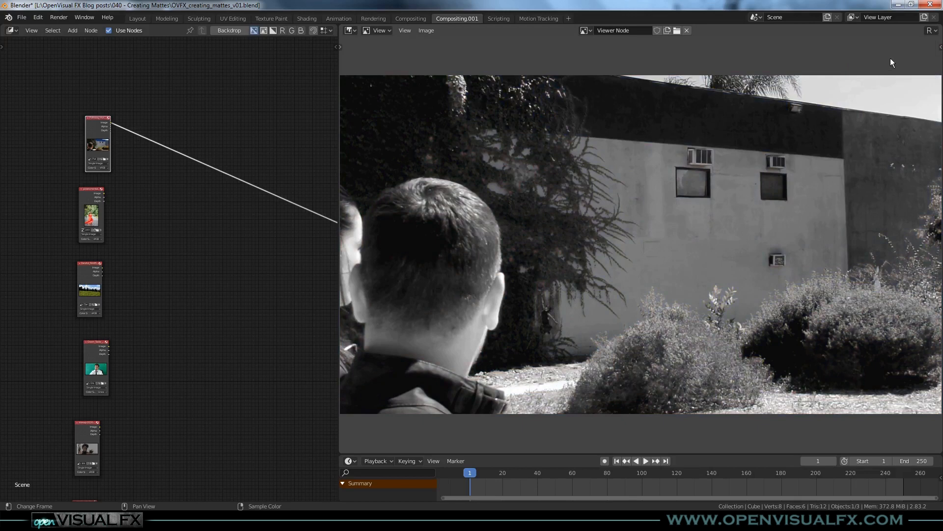
{"action": "left_click", "coordinate": [930, 31]}
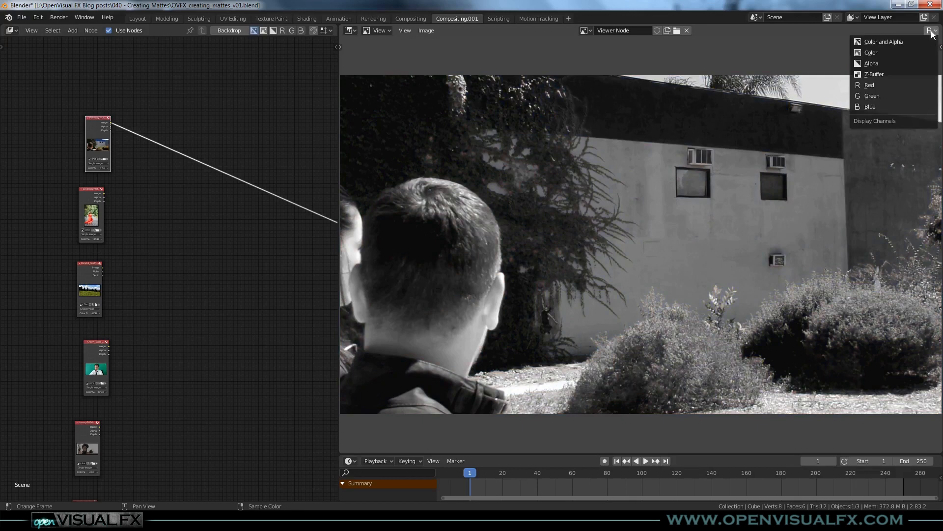
{"action": "left_click", "coordinate": [877, 96]}
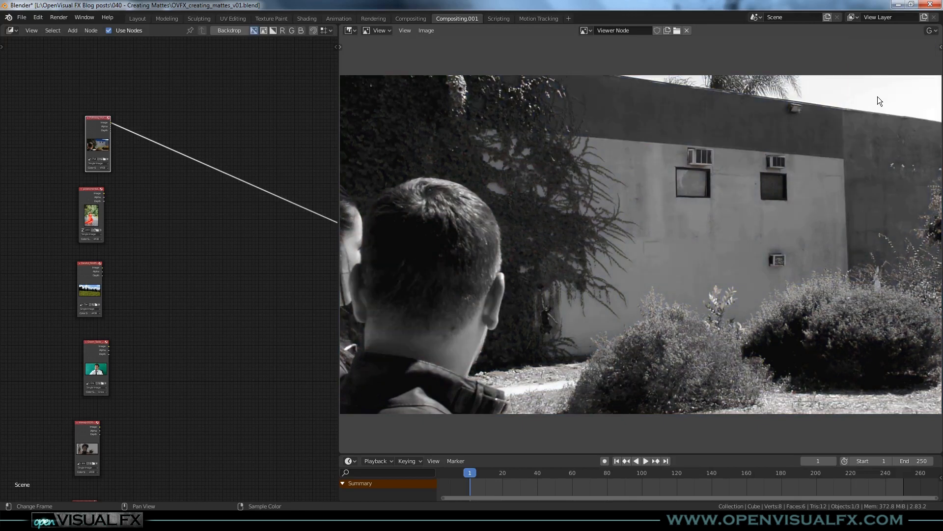
{"action": "left_click", "coordinate": [930, 31]}
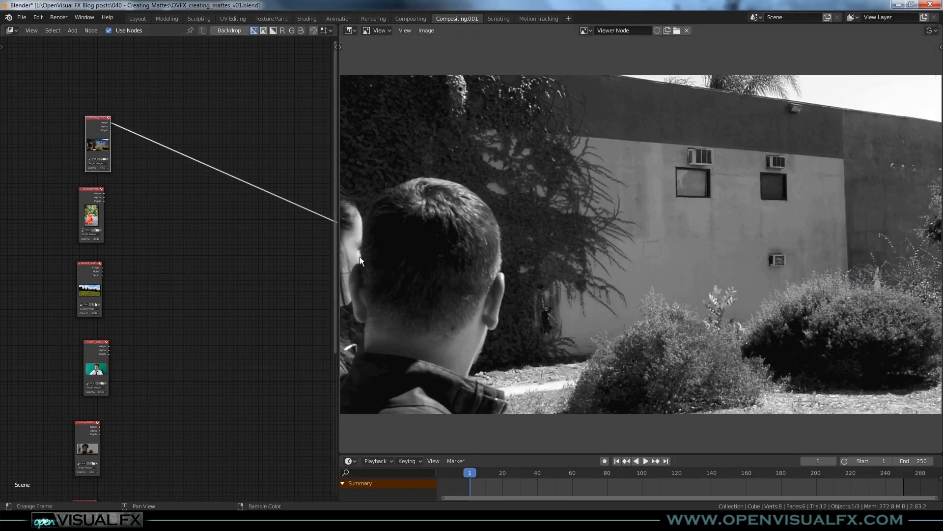
{"action": "left_click", "coordinate": [930, 31]}
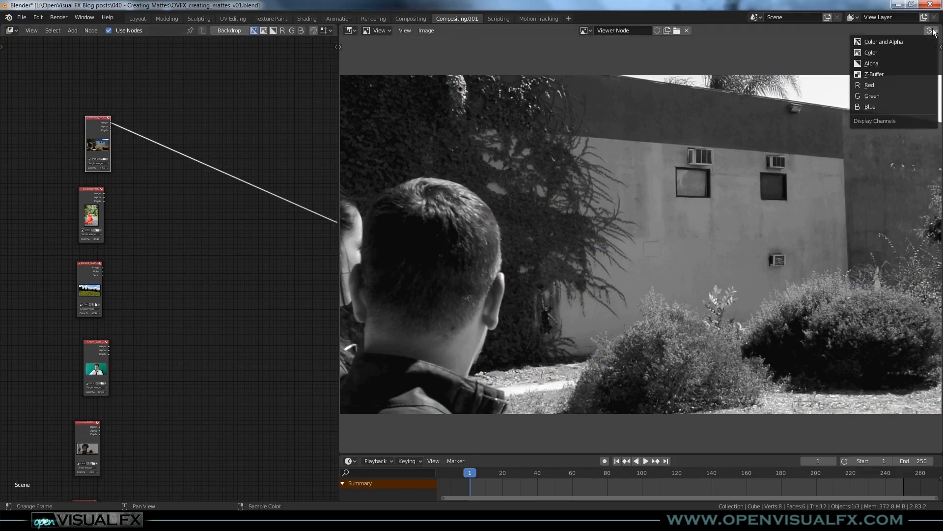
{"action": "left_click", "coordinate": [878, 107]}
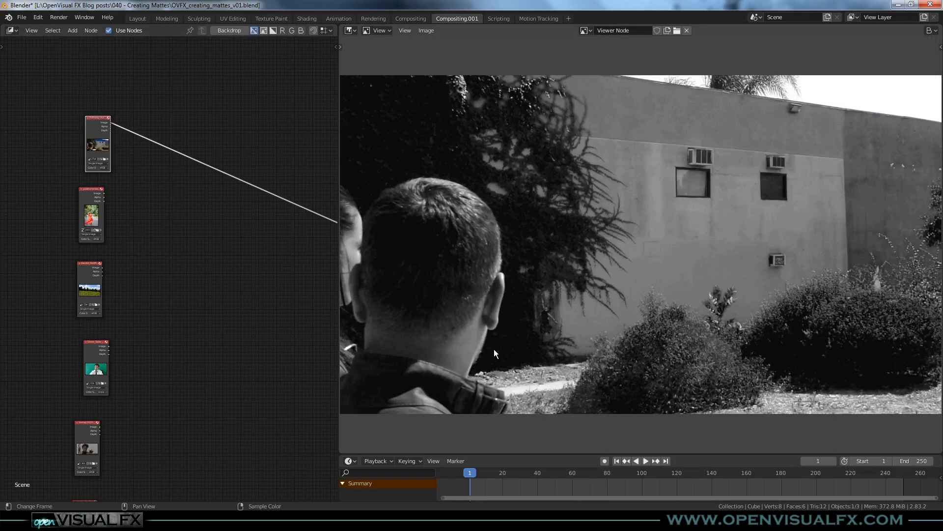
{"action": "left_click", "coordinate": [930, 31]}
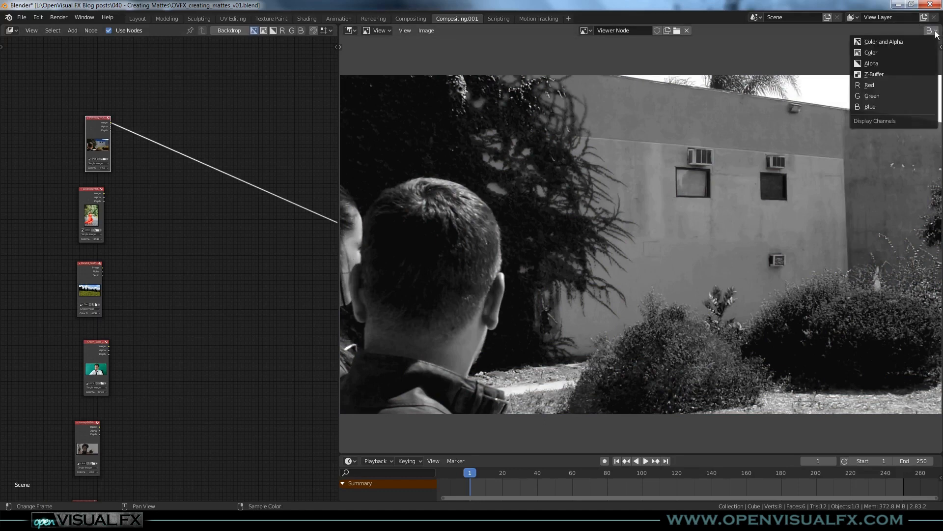
{"action": "left_click", "coordinate": [879, 54]}
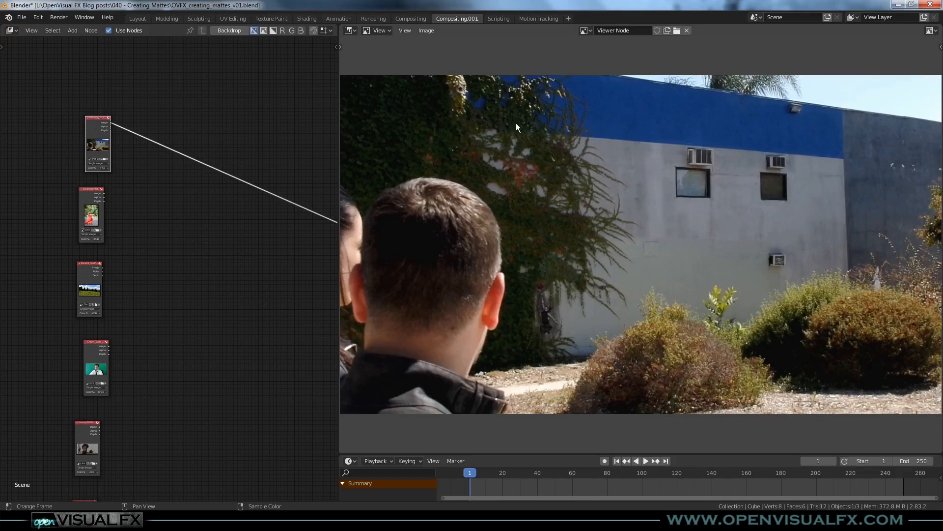
Compare the wall's blue stripe in the red, green and blue channels, and restore the full-colour display.
{"action": "left_click", "coordinate": [930, 30]}
{"action": "left_click", "coordinate": [888, 85]}
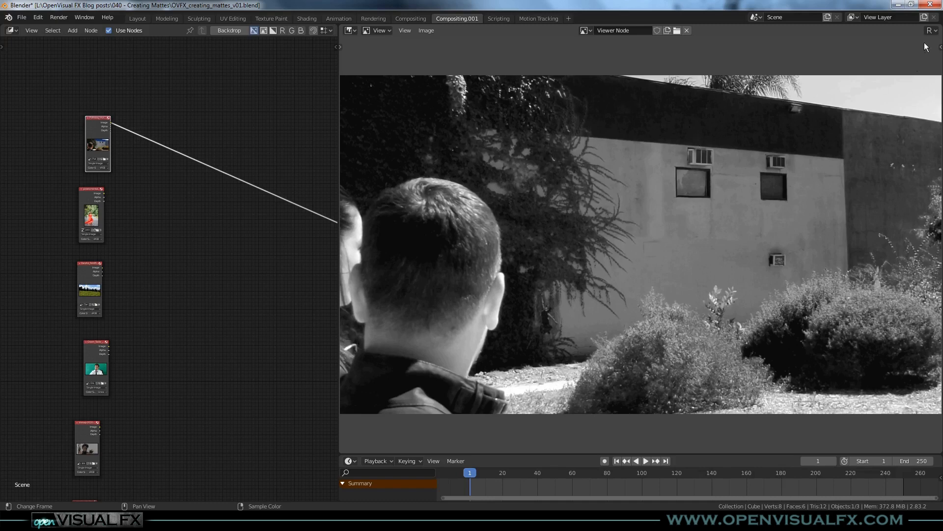
{"action": "left_click", "coordinate": [930, 31]}
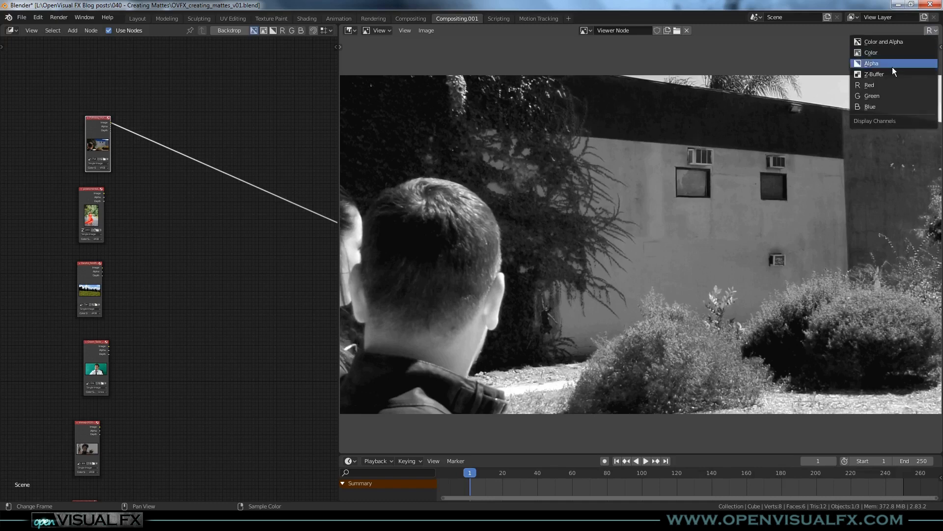
{"action": "left_click", "coordinate": [873, 96]}
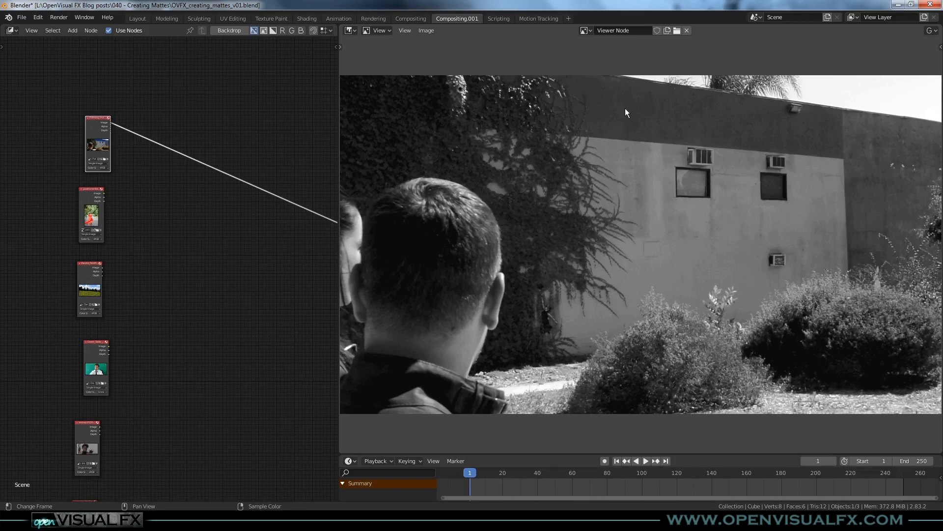
{"action": "left_click", "coordinate": [930, 31]}
{"action": "left_click", "coordinate": [879, 85]}
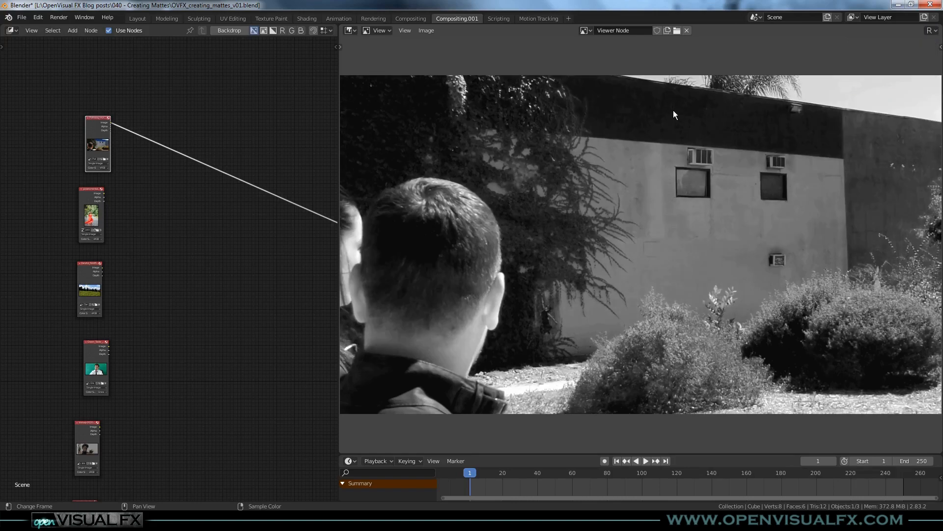
{"action": "left_click", "coordinate": [929, 31]}
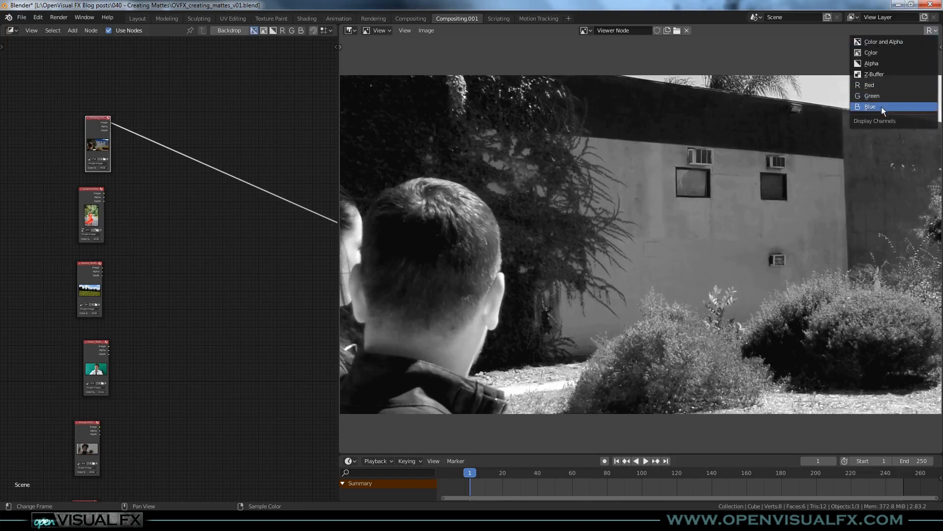
{"action": "left_click", "coordinate": [881, 106]}
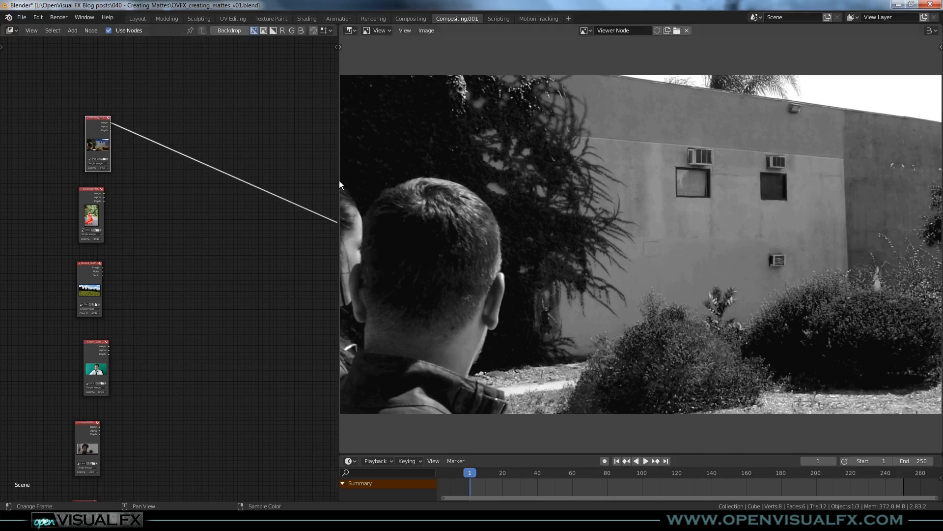
{"action": "left_click", "coordinate": [930, 31]}
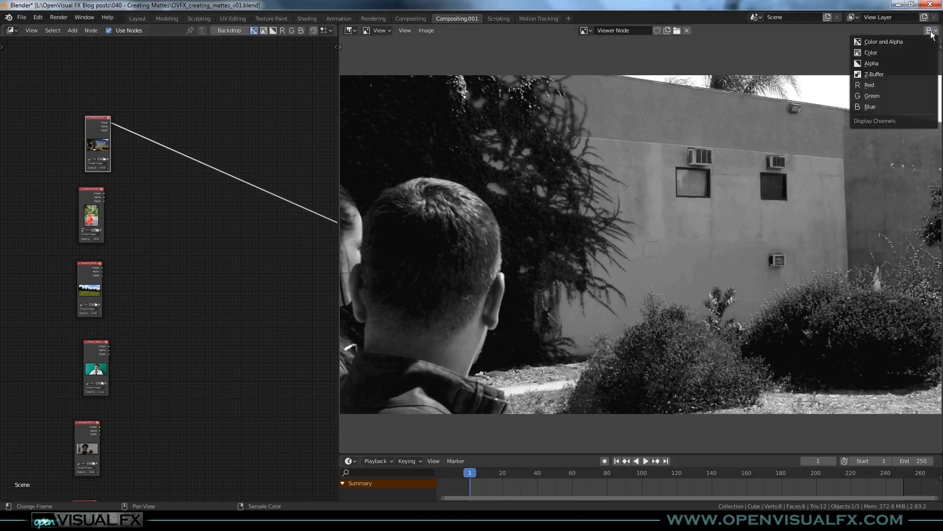
{"action": "left_click", "coordinate": [887, 49]}
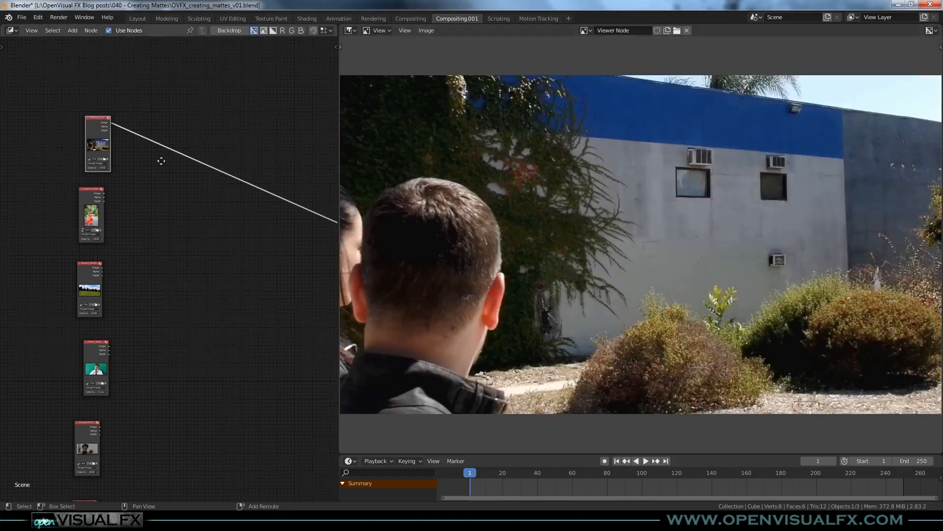
Insert a Separate RGBA node between the pathway mural image and the viewer, outputting R, and place it beside the image node.
{"action": "scroll", "coordinate": [150, 207], "scroll_direction": "up", "scroll_amount": 2}
{"action": "middle_click_drag", "start_coordinate": [211, 237], "coordinate": [129, 255]}
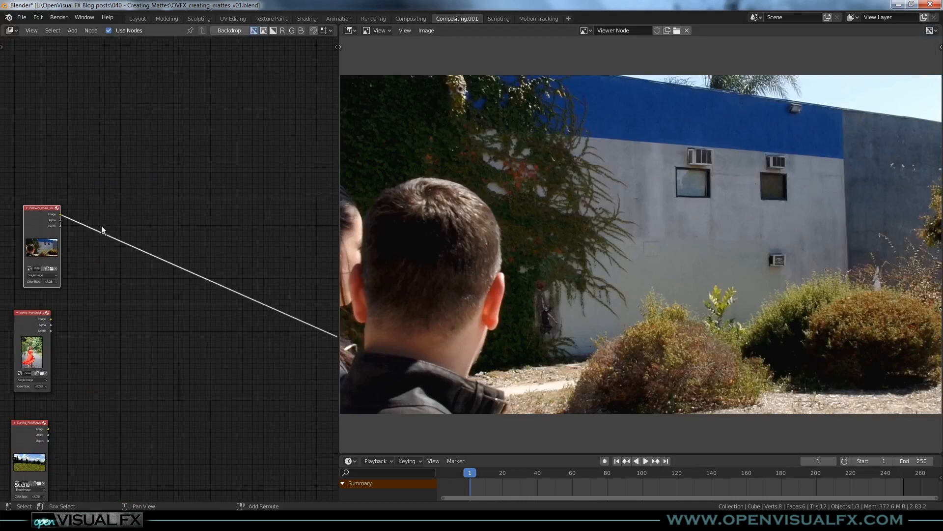
{"action": "middle_click_drag", "start_coordinate": [101, 225], "coordinate": [144, 217]}
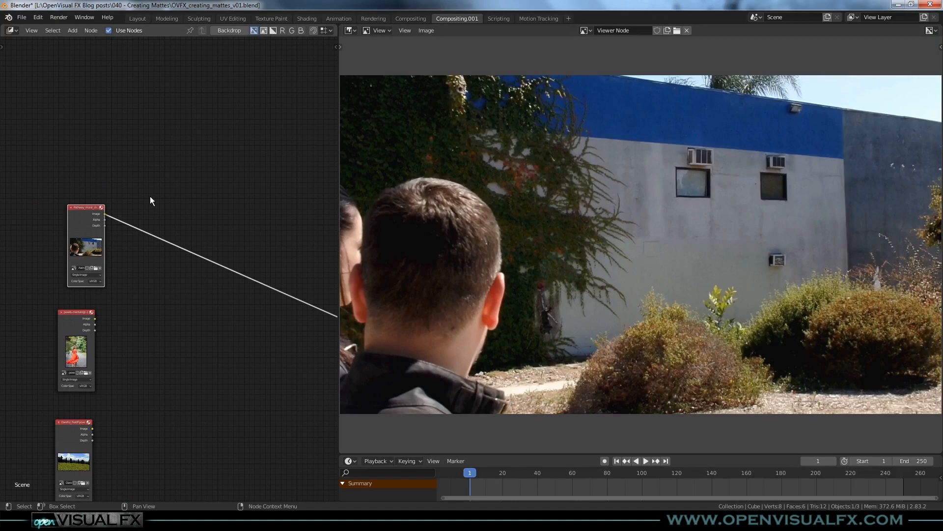
{"action": "left_click", "coordinate": [150, 199]}
{"action": "key", "text": "shift+a"}
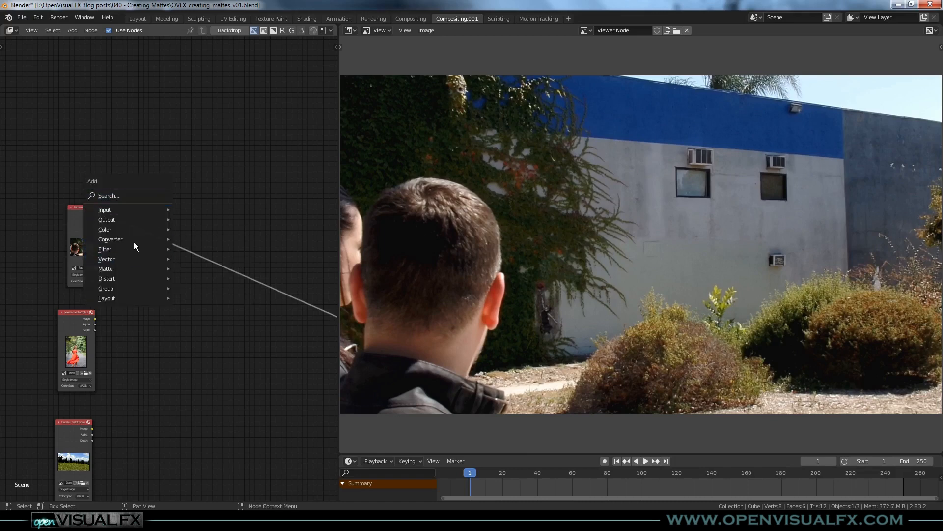
{"action": "mouse_move", "coordinate": [134, 242]}
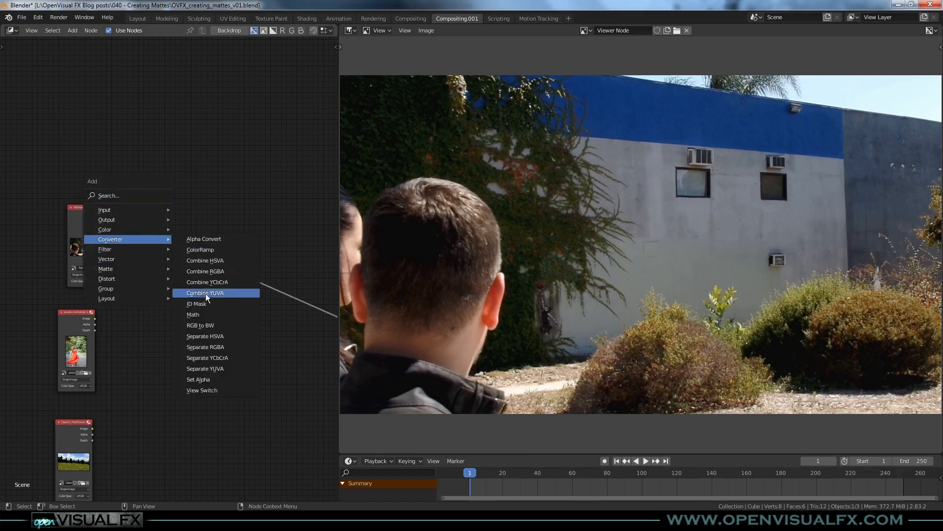
{"action": "left_click", "coordinate": [212, 347]}
{"action": "left_click", "coordinate": [136, 241]}
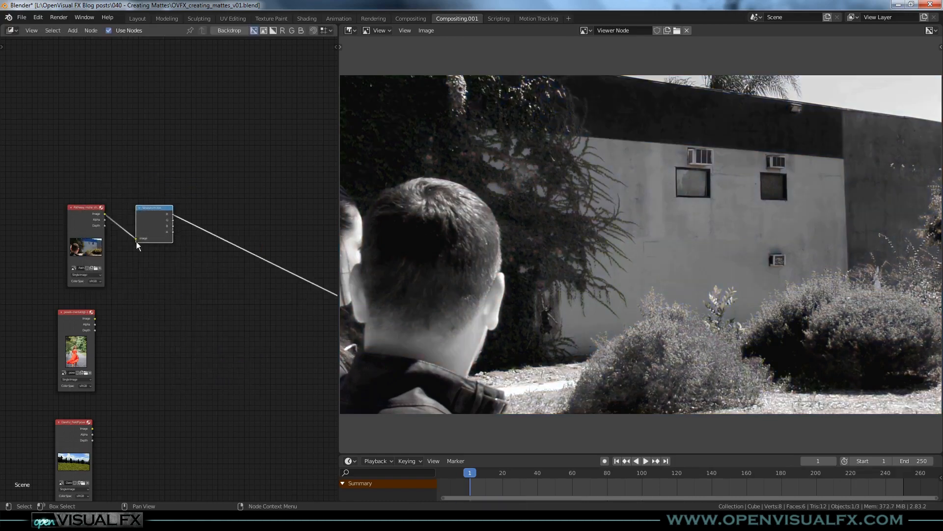
{"action": "scroll", "coordinate": [125, 214], "scroll_direction": "up", "scroll_amount": 3}
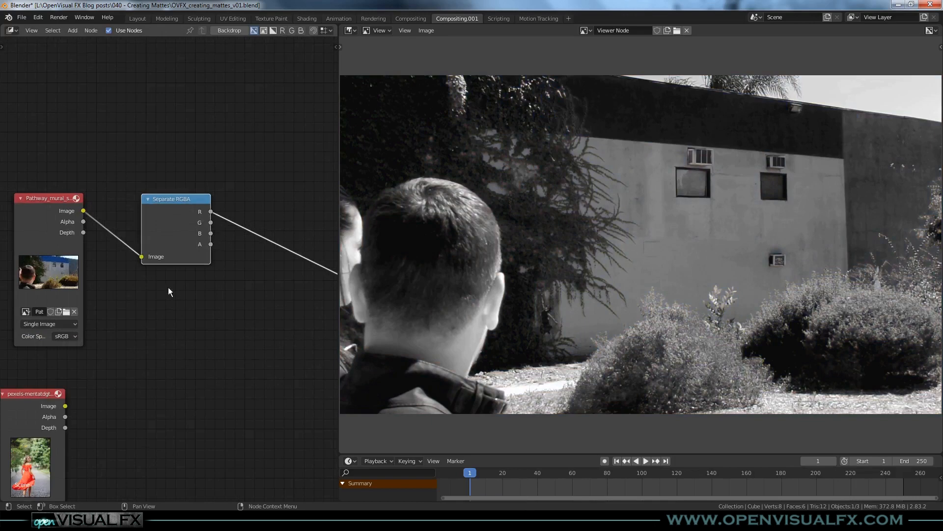
{"action": "left_click_drag", "start_coordinate": [175, 230], "coordinate": [155, 218]}
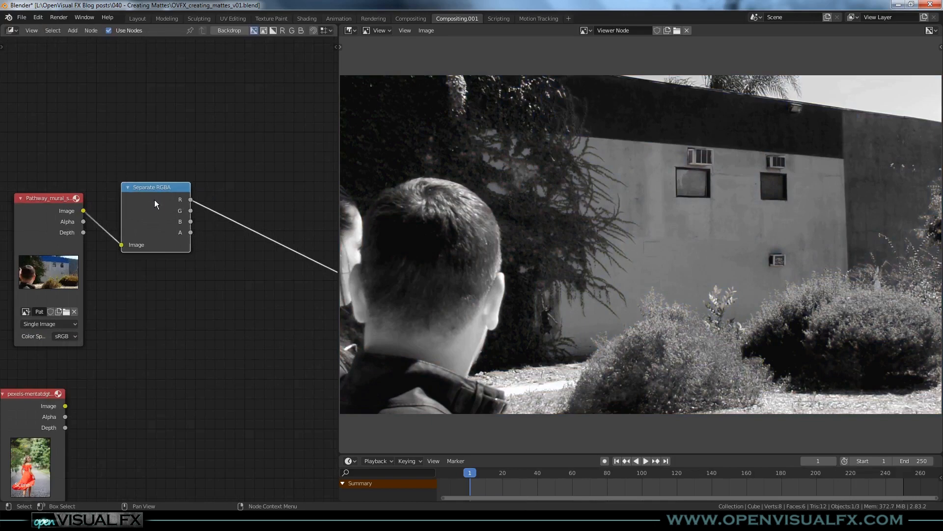
Cycle the viewer through the Separate RGBA node's outputs, ending on B, and nudge the node slightly away from the image node.
{"action": "left_click", "coordinate": [153, 196], "text": "ctrl+shift"}
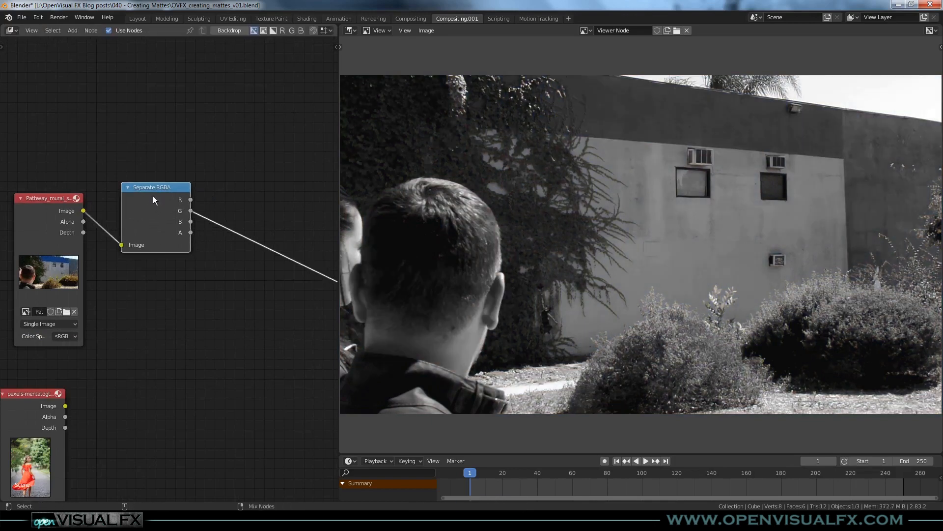
{"action": "left_click", "coordinate": [153, 195], "text": "ctrl+shift"}
{"action": "left_click", "coordinate": [152, 196], "text": "ctrl+shift"}
{"action": "left_click", "coordinate": [152, 195], "text": "ctrl+shift"}
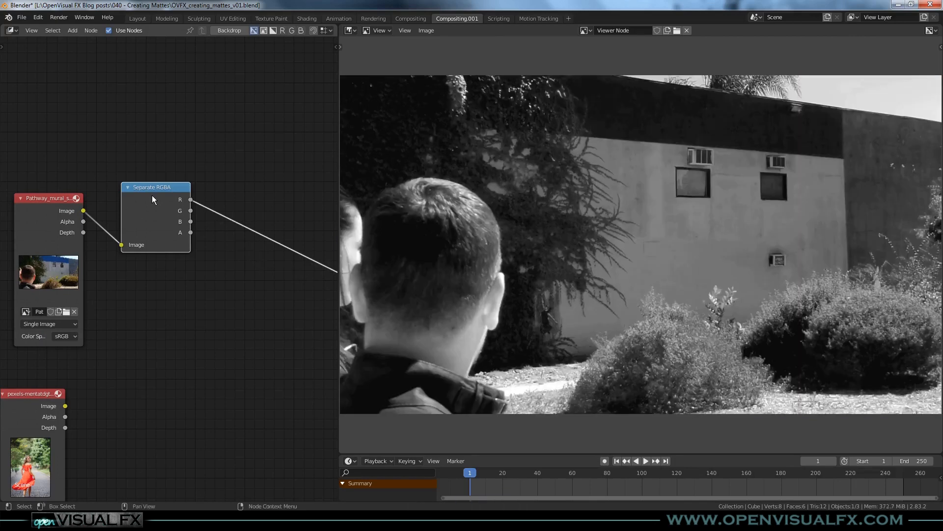
{"action": "left_click", "coordinate": [154, 193], "text": "ctrl+shift"}
{"action": "left_click", "coordinate": [154, 193], "text": "ctrl+shift"}
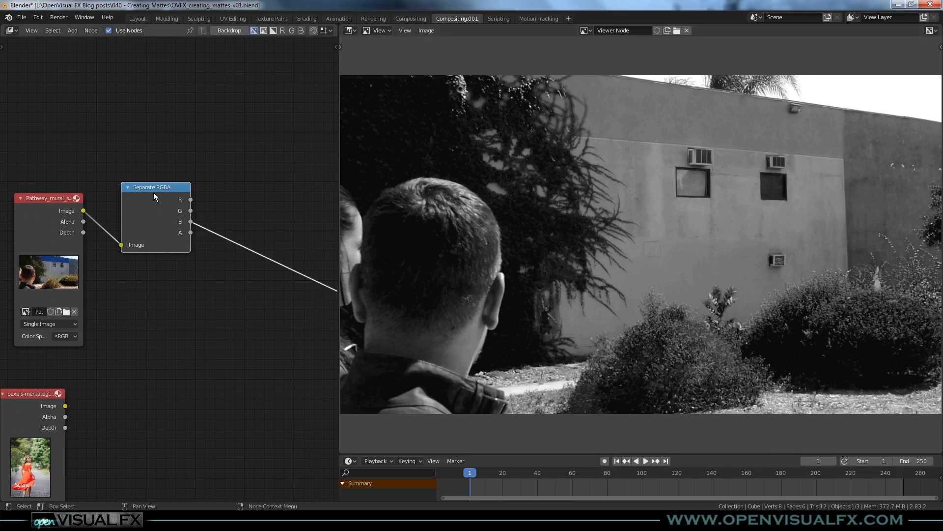
{"action": "left_click_drag", "start_coordinate": [154, 193], "coordinate": [160, 188]}
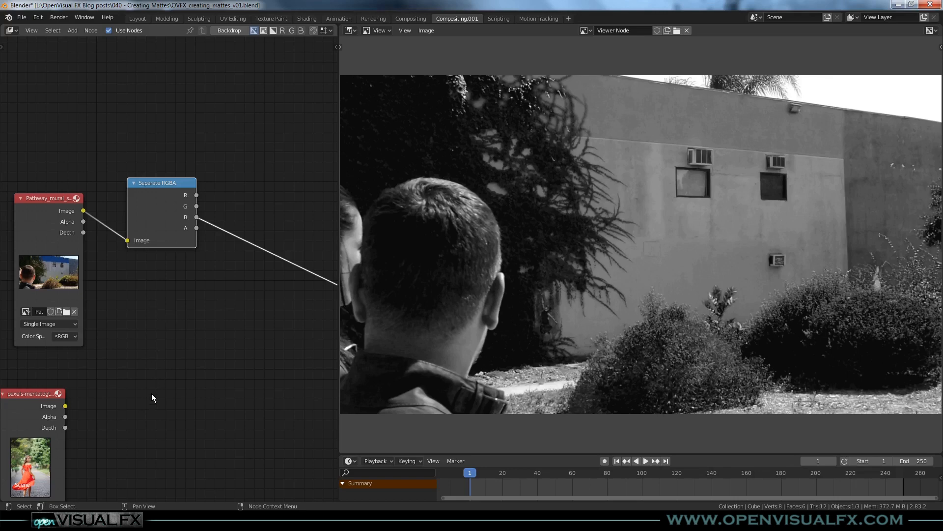
Insert a ColorRamp node between the Separate RGBA node's B output and the viewer.
{"action": "scroll", "coordinate": [147, 383], "scroll_direction": "down", "scroll_amount": 2}
{"action": "middle_click_drag", "start_coordinate": [188, 402], "coordinate": [189, 352]}
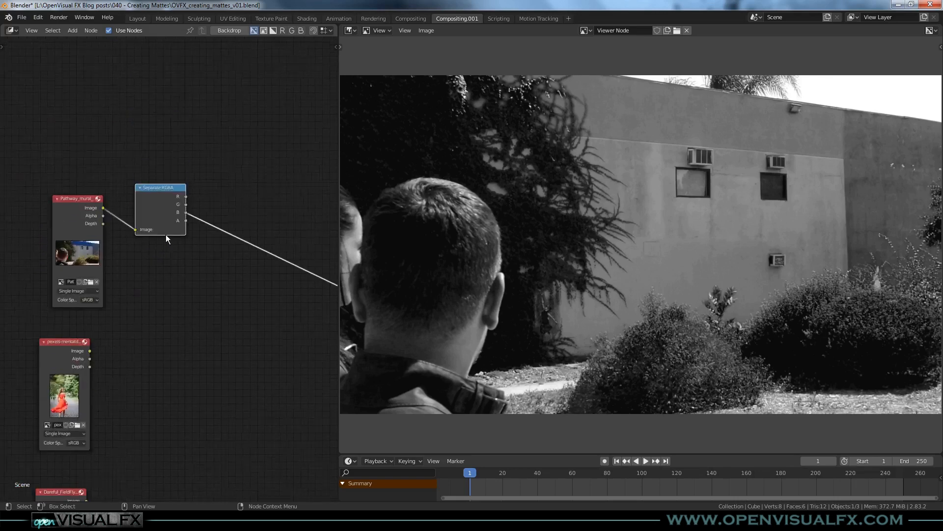
{"action": "scroll", "coordinate": [167, 234], "scroll_direction": "up", "scroll_amount": 2}
{"action": "middle_click_drag", "start_coordinate": [184, 257], "coordinate": [187, 276]}
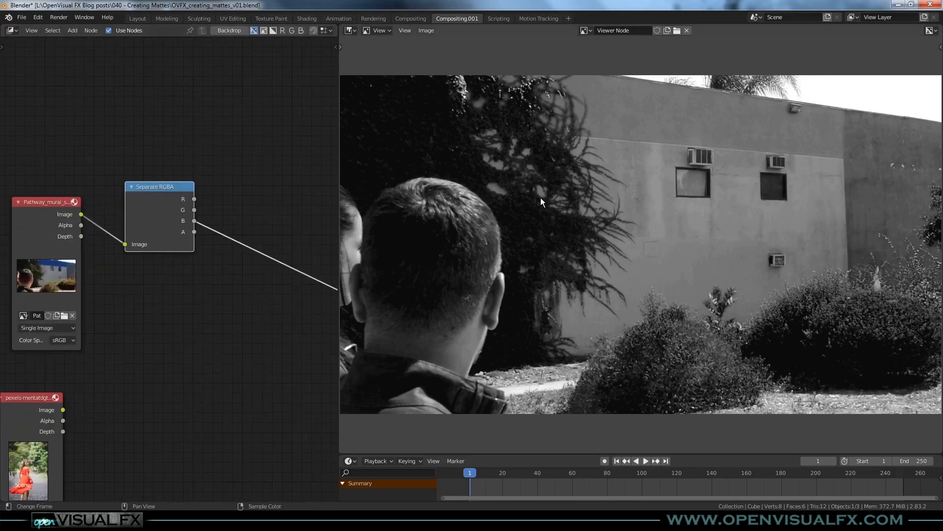
{"action": "middle_click_drag", "start_coordinate": [157, 201], "coordinate": [128, 175]}
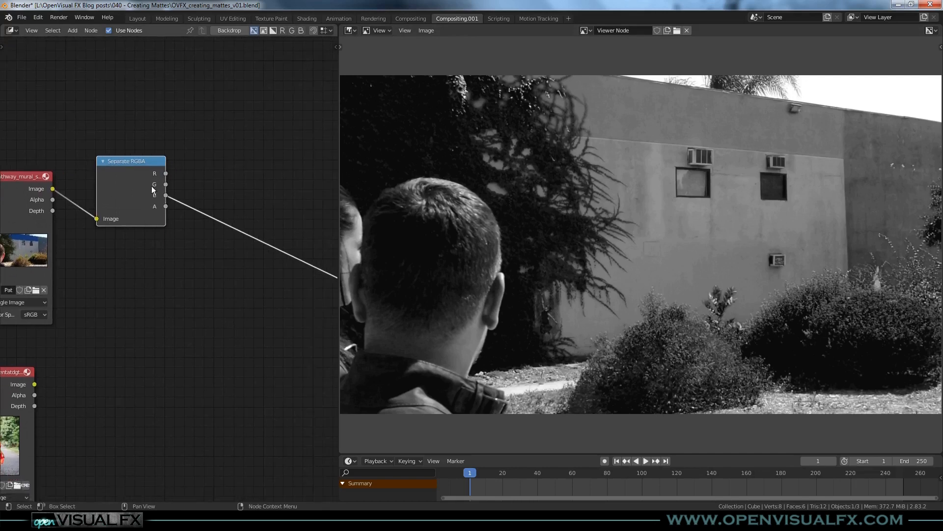
{"action": "middle_click_drag", "start_coordinate": [196, 316], "coordinate": [126, 316]}
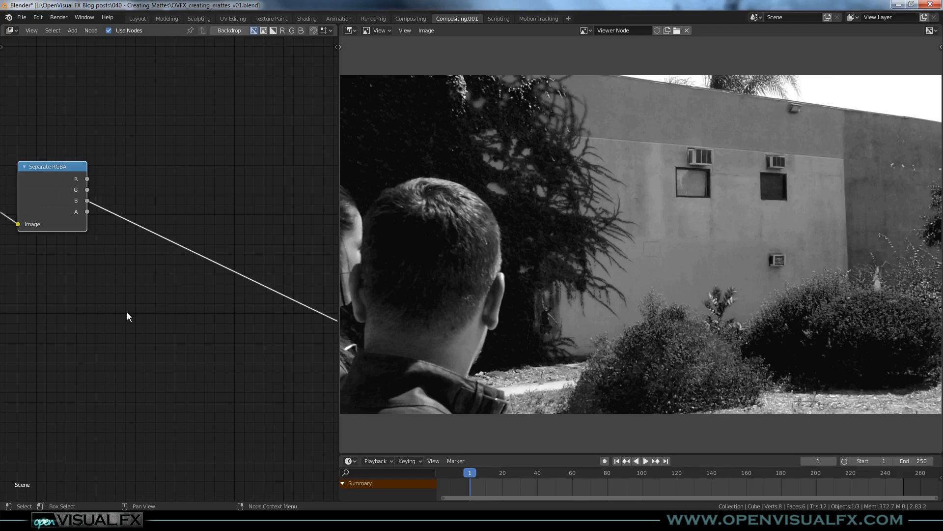
{"action": "left_click", "coordinate": [137, 178]}
{"action": "scroll", "coordinate": [170, 176], "scroll_direction": "down", "scroll_amount": 1}
{"action": "middle_click_drag", "start_coordinate": [176, 176], "coordinate": [176, 176]}
{"action": "key", "text": "shift+a"}
{"action": "mouse_move", "coordinate": [153, 164]}
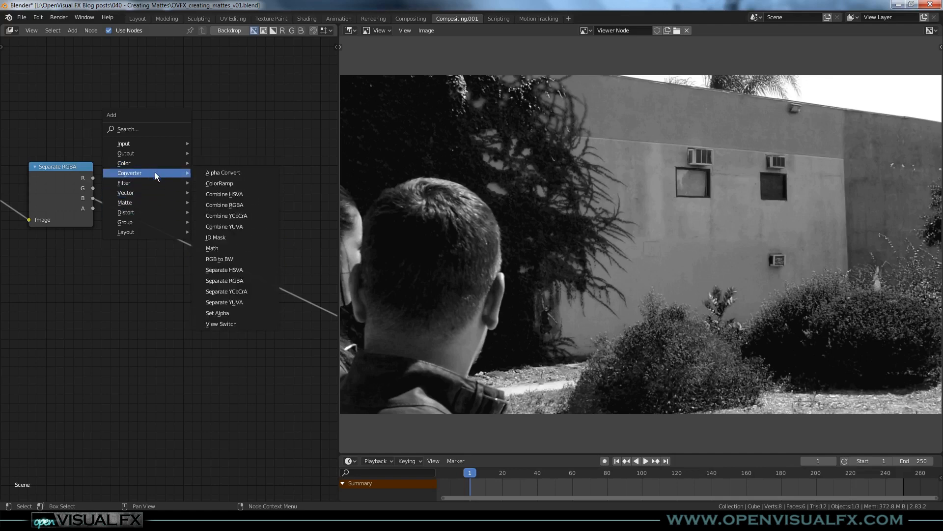
{"action": "left_click", "coordinate": [225, 183]}
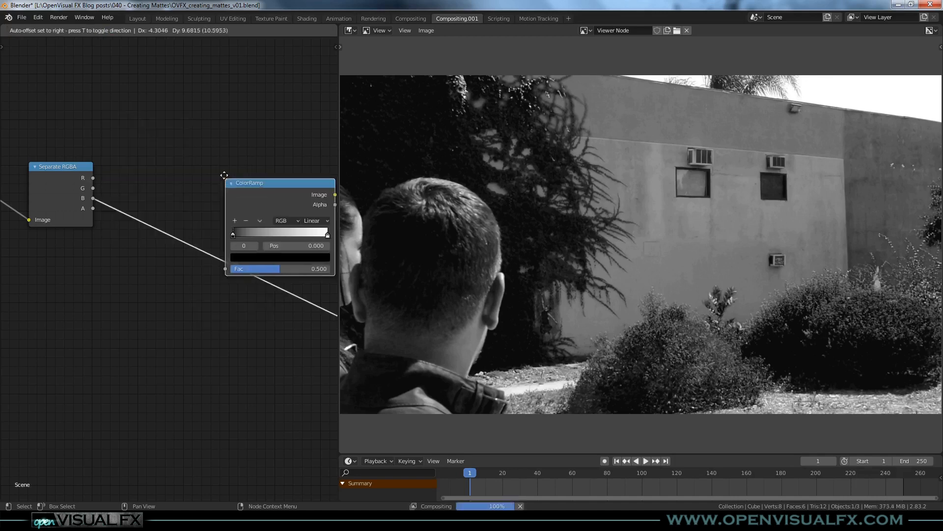
{"action": "left_click", "coordinate": [185, 158]}
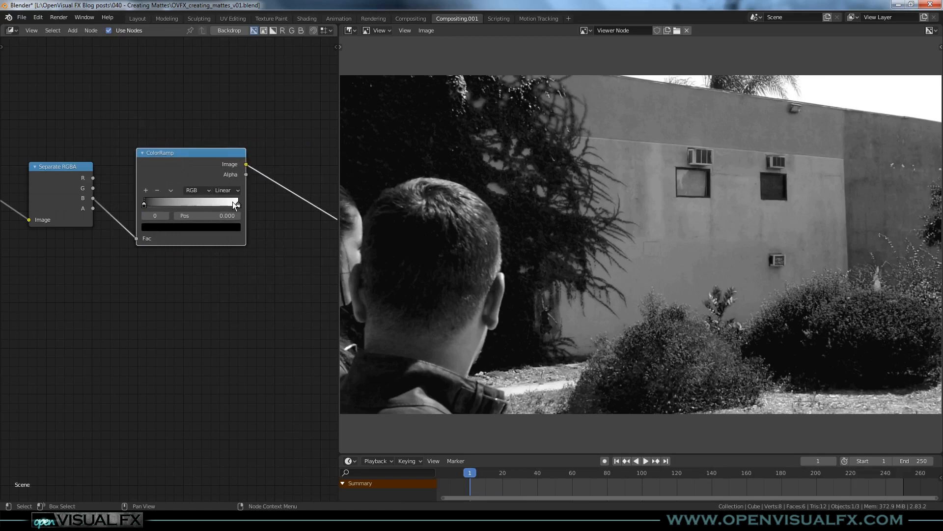
Set the ColorRamp's black stop to position 0.009 and its white stop to position 0.555.
{"action": "scroll", "coordinate": [185, 190], "scroll_direction": "up", "scroll_amount": 1}
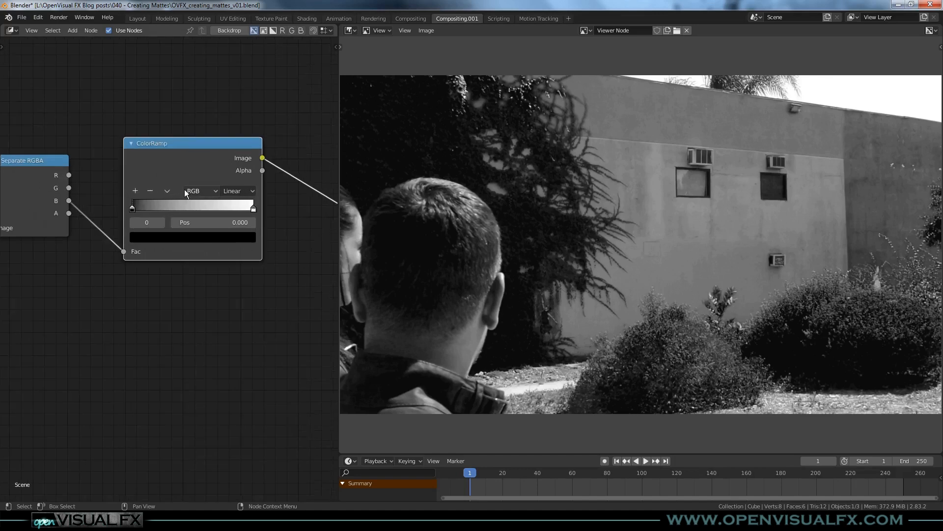
{"action": "middle_click_drag", "start_coordinate": [147, 176], "coordinate": [147, 181]}
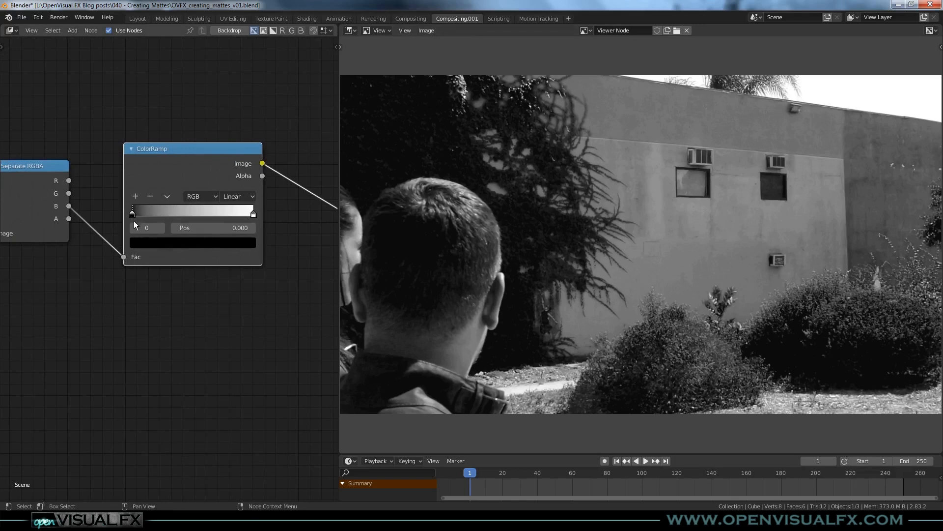
{"action": "mouse_move", "coordinate": [132, 213]}
{"action": "left_mouse_down"}
{"action": "mouse_move", "coordinate": [124, 213]}
{"action": "mouse_move", "coordinate": [132, 216]}
{"action": "left_mouse_up"}
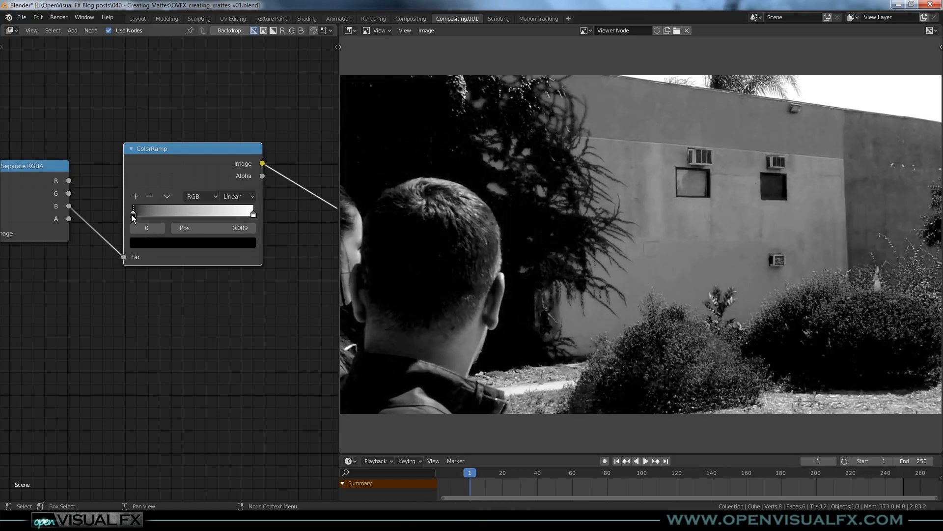
{"action": "left_click_drag", "start_coordinate": [255, 215], "coordinate": [198, 216]}
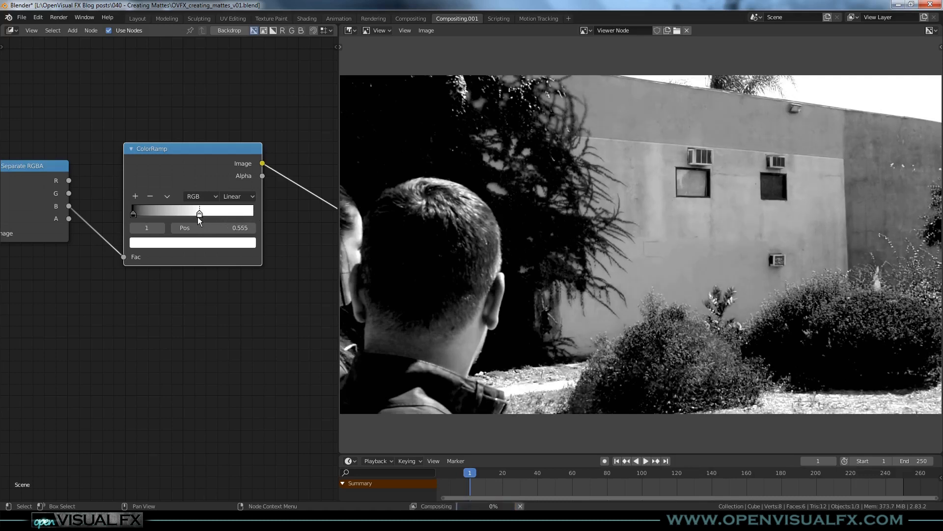
Try an extra middle stop on the ColorRamp, darkened to mid grey and moved to position 0.236, and delete it.
{"action": "left_click", "coordinate": [134, 212]}
{"action": "left_click", "coordinate": [135, 196]}
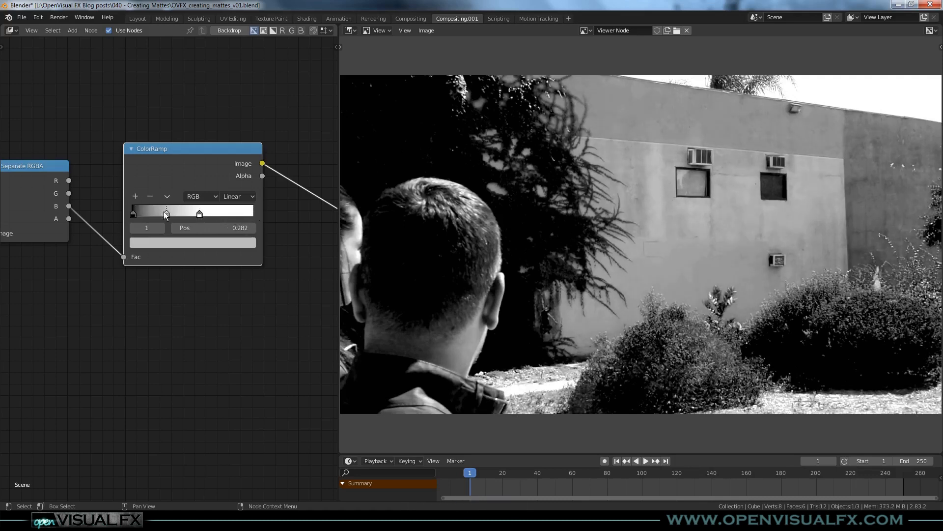
{"action": "left_click", "coordinate": [186, 243]}
{"action": "left_click_drag", "start_coordinate": [228, 101], "coordinate": [229, 115]}
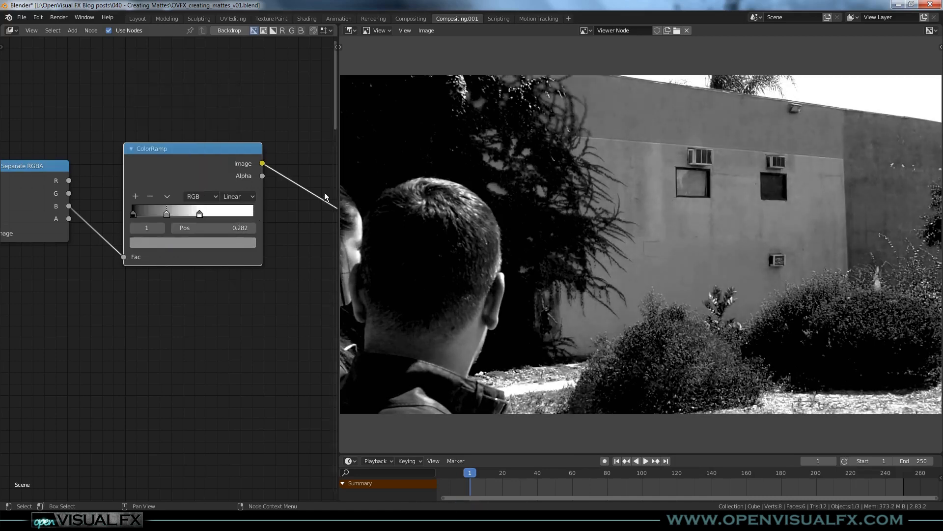
{"action": "mouse_move", "coordinate": [167, 214]}
{"action": "left_mouse_down"}
{"action": "mouse_move", "coordinate": [177, 214]}
{"action": "mouse_move", "coordinate": [161, 215]}
{"action": "left_mouse_up"}
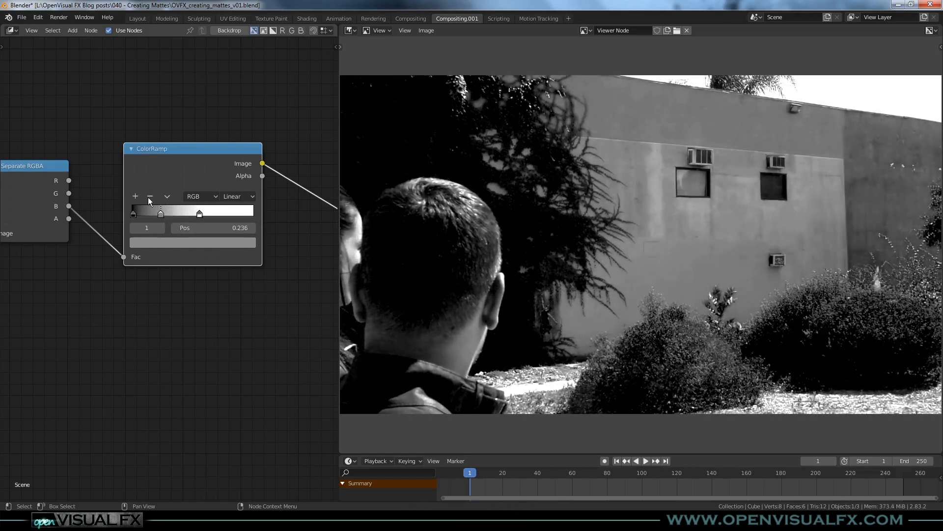
{"action": "left_click", "coordinate": [148, 198]}
Raise the matte's contrast by setting the ColorRamp's white stop to position 0.177 and its black stop to 0.014.
{"action": "left_click_drag", "start_coordinate": [199, 213], "coordinate": [153, 214]}
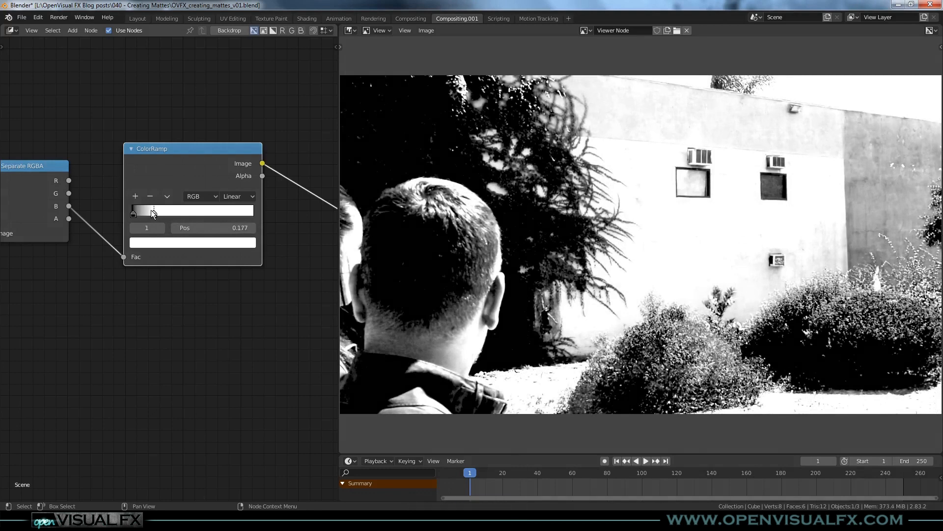
{"action": "left_click_drag", "start_coordinate": [134, 214], "coordinate": [136, 217]}
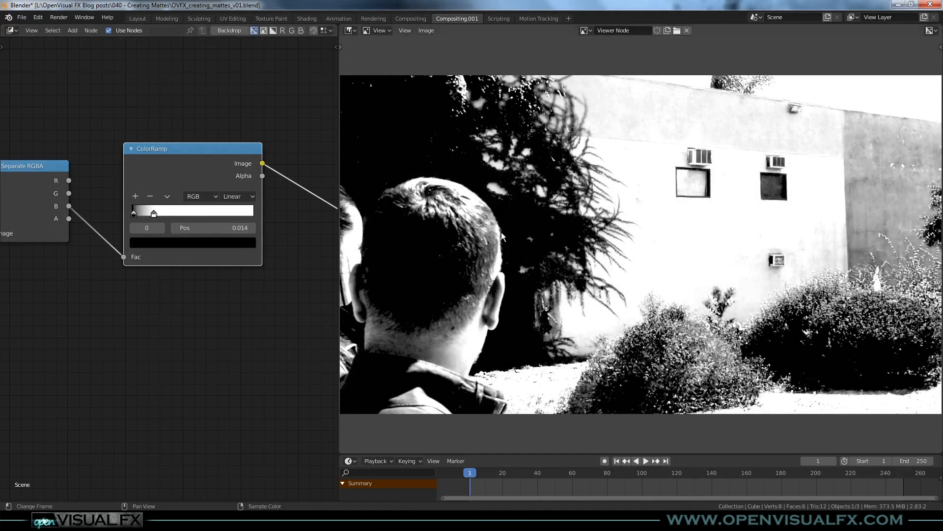
{"action": "scroll", "coordinate": [507, 233], "scroll_direction": "down", "scroll_amount": 2}
{"action": "scroll", "coordinate": [215, 232], "scroll_direction": "down", "scroll_amount": 2}
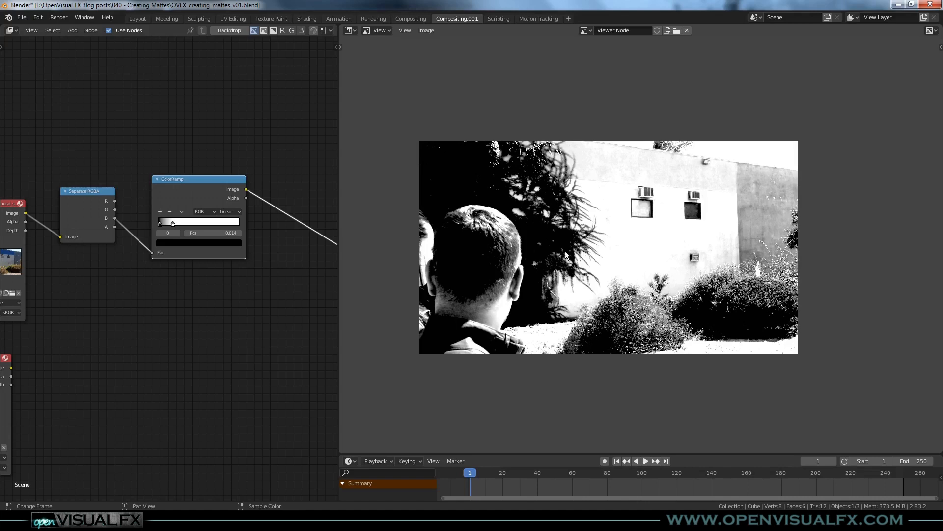
Insert an Invert node between the ColorRamp's Image output and the viewer.
{"action": "middle_click_drag", "start_coordinate": [207, 283], "coordinate": [115, 305]}
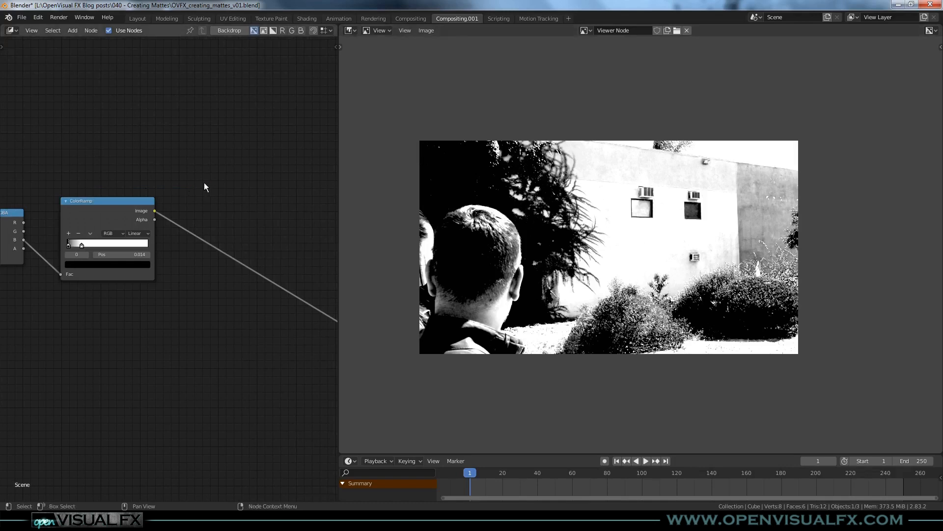
{"action": "key", "text": "shift+a"}
{"action": "mouse_move", "coordinate": [201, 173]}
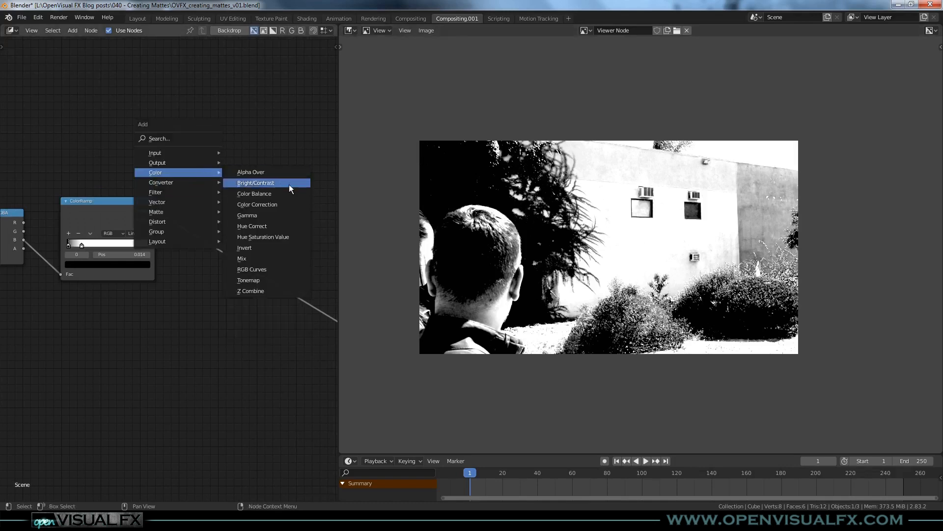
{"action": "left_click", "coordinate": [255, 248]}
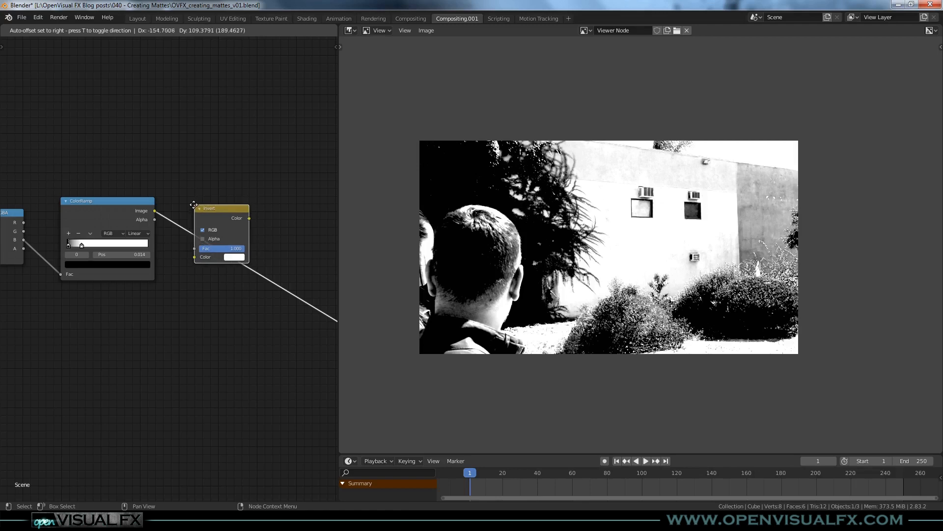
{"action": "left_click", "coordinate": [177, 200]}
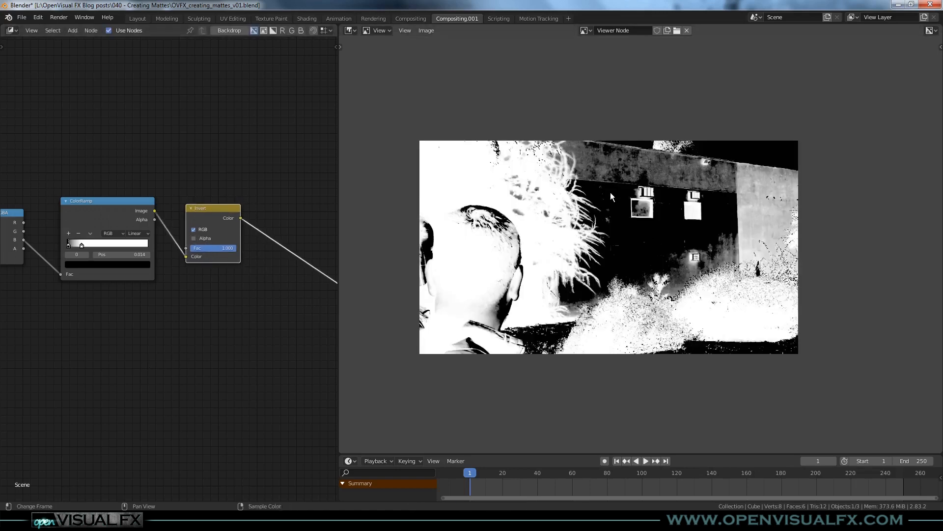
Move the ColorRamp's white stop to position 0.155.
{"action": "scroll", "coordinate": [611, 193], "scroll_direction": "up", "scroll_amount": 3}
{"action": "scroll", "coordinate": [612, 194], "scroll_direction": "down", "scroll_amount": 1}
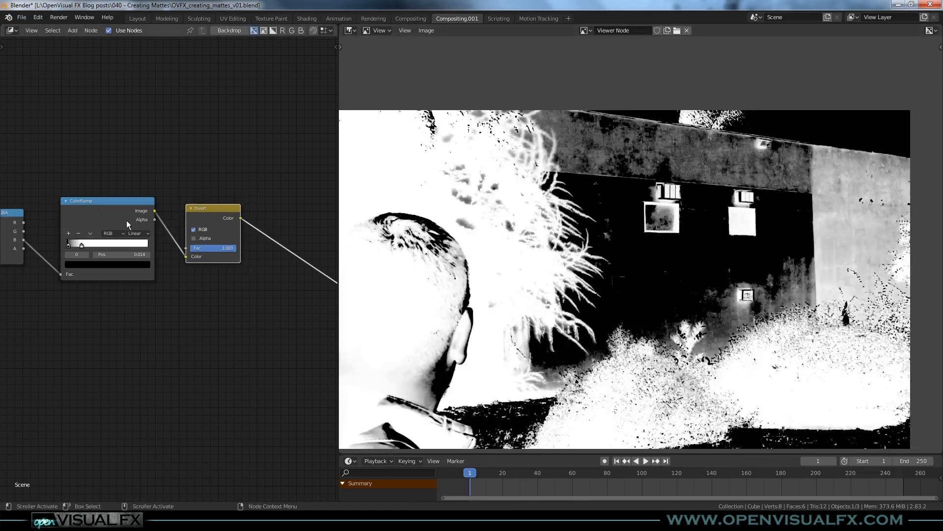
{"action": "scroll", "coordinate": [97, 290], "scroll_direction": "up", "scroll_amount": 2}
{"action": "middle_click_drag", "start_coordinate": [118, 296], "coordinate": [202, 301]}
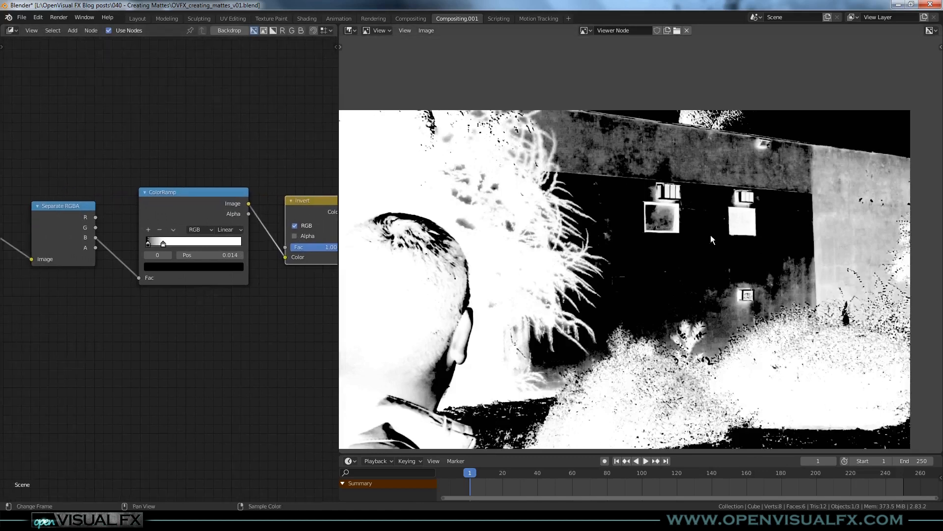
{"action": "scroll", "coordinate": [163, 244], "scroll_direction": "up", "scroll_amount": 1}
{"action": "left_click", "coordinate": [163, 244]}
{"action": "left_click_drag", "start_coordinate": [163, 245], "coordinate": [160, 247]}
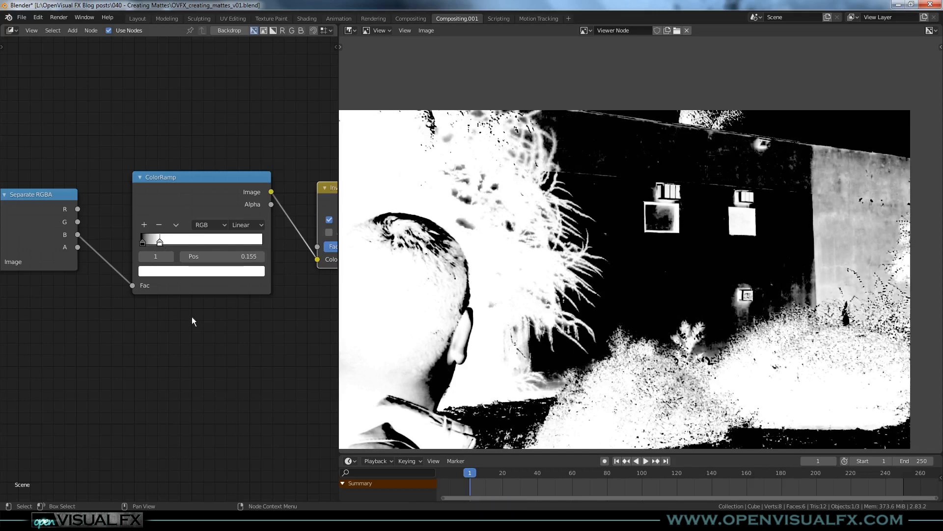
Set the ColorRamp's white stop to position 0.168 and check the tree and wall edges in the matte.
{"action": "scroll", "coordinate": [621, 276], "scroll_direction": "up", "scroll_amount": 3}
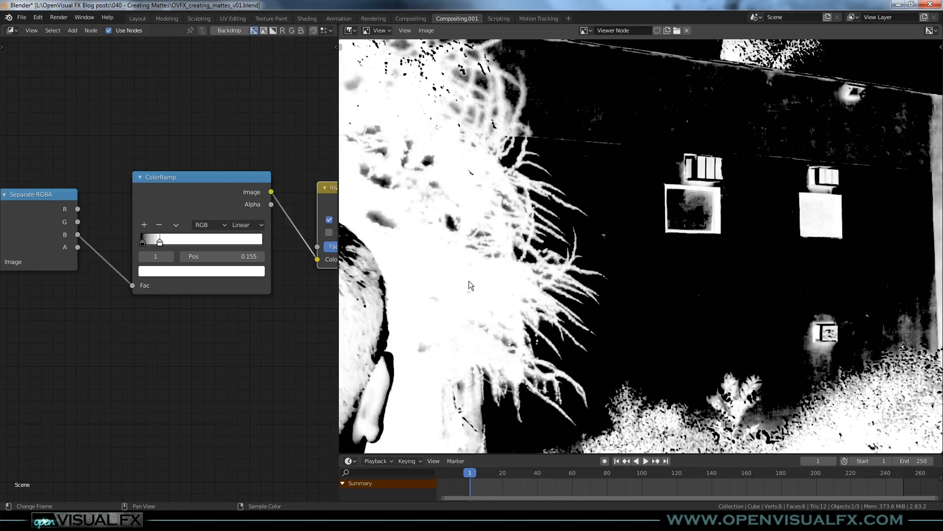
{"action": "mouse_move", "coordinate": [161, 245]}
{"action": "left_mouse_down"}
{"action": "mouse_move", "coordinate": [153, 245]}
{"action": "mouse_move", "coordinate": [164, 246]}
{"action": "left_mouse_up"}
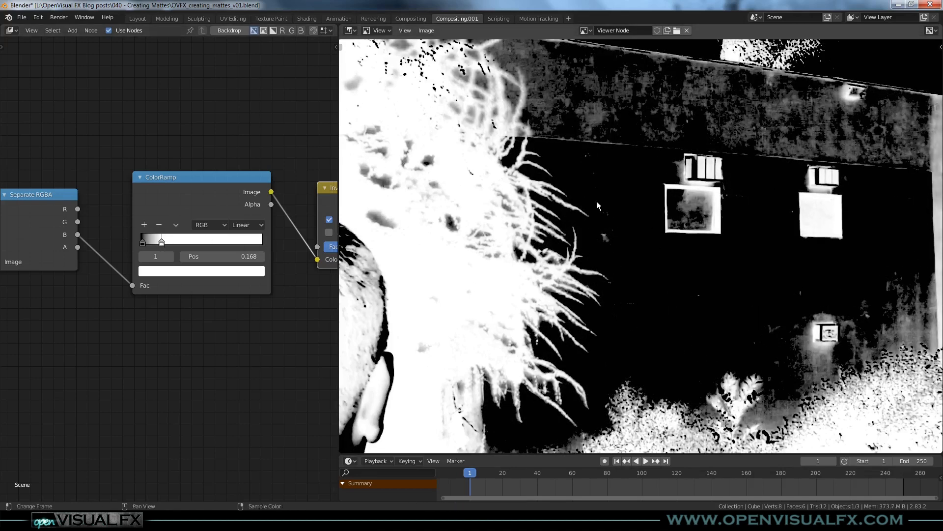
{"action": "scroll", "coordinate": [556, 255], "scroll_direction": "down", "scroll_amount": 5}
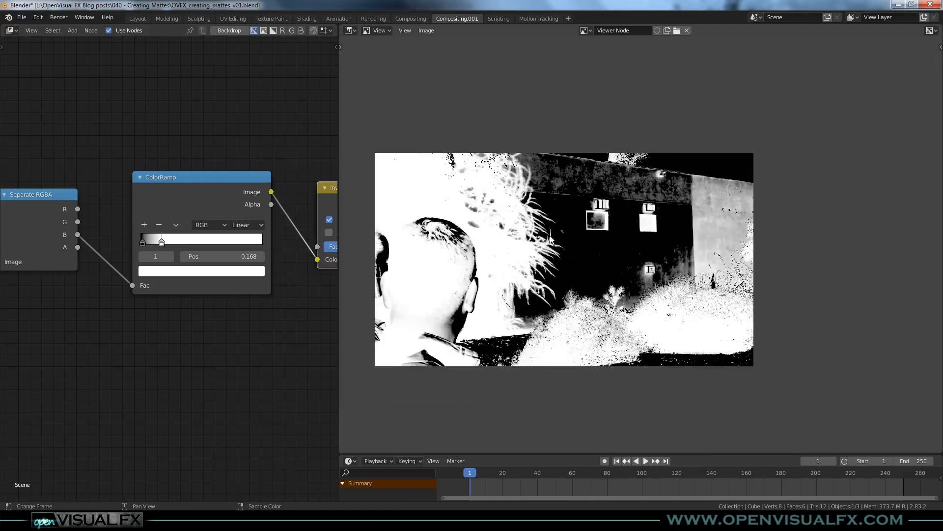
{"action": "scroll", "coordinate": [580, 246], "scroll_direction": "up", "scroll_amount": 3}
{"action": "middle_click_drag", "start_coordinate": [580, 246], "coordinate": [603, 228]}
{"action": "scroll", "coordinate": [147, 294], "scroll_direction": "down", "scroll_amount": 1}
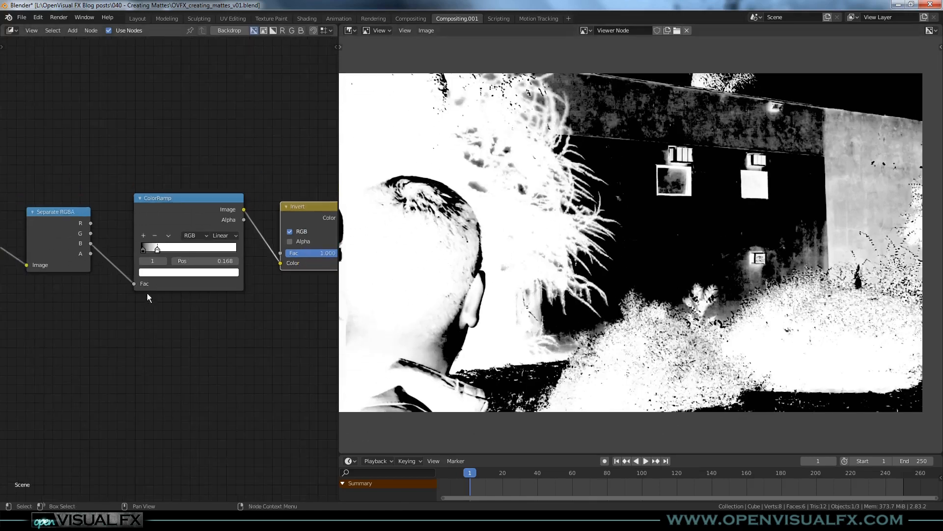
Duplicate the Separate RGBA node and place the copy beside the red-dress image node.
{"action": "scroll", "coordinate": [154, 322], "scroll_direction": "down", "scroll_amount": 3}
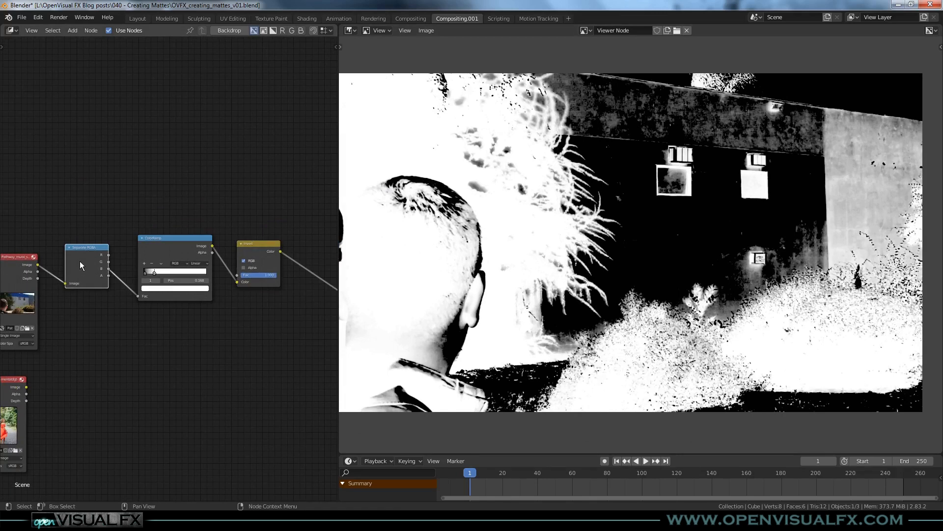
{"action": "middle_click_drag", "start_coordinate": [89, 319], "coordinate": [163, 251]}
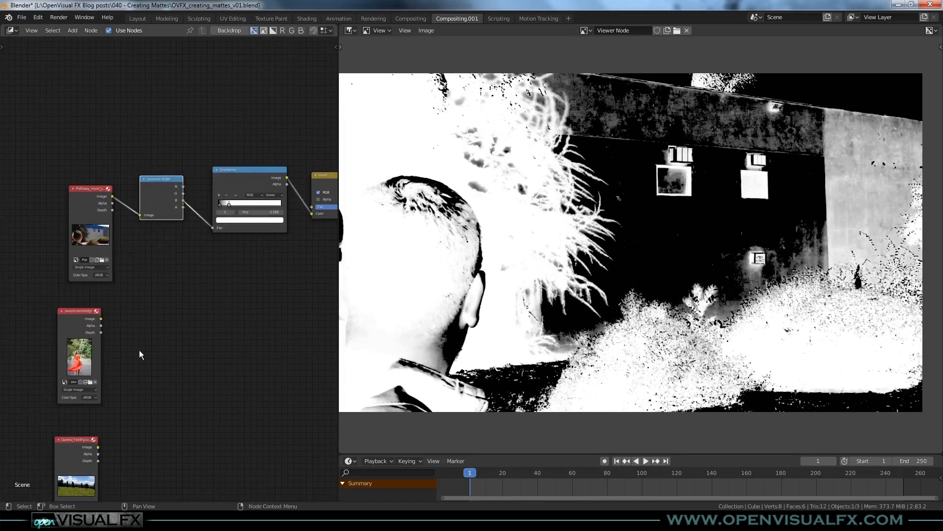
{"action": "key", "text": "shift+d"}
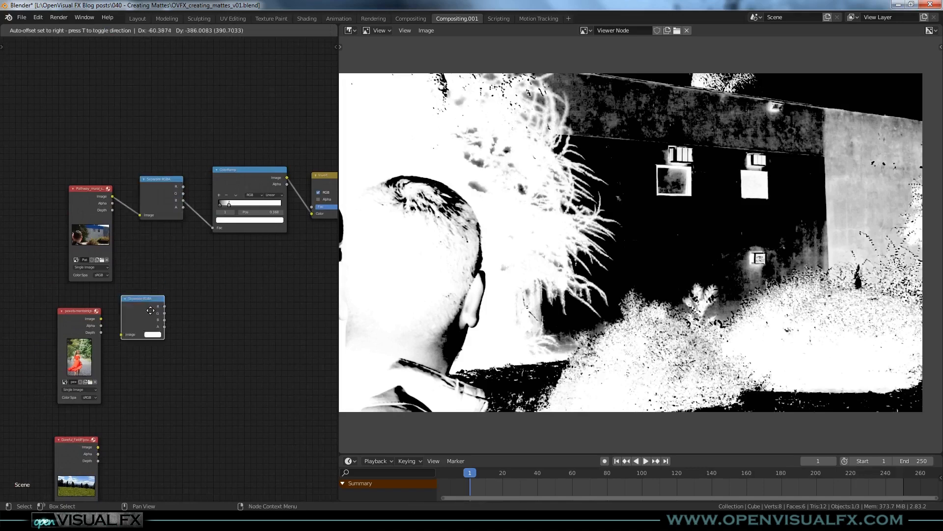
{"action": "left_click", "coordinate": [162, 320]}
Preview the red-dress image in the viewer and frame the woman's upper body.
{"action": "left_click", "coordinate": [91, 316], "text": "ctrl+shift"}
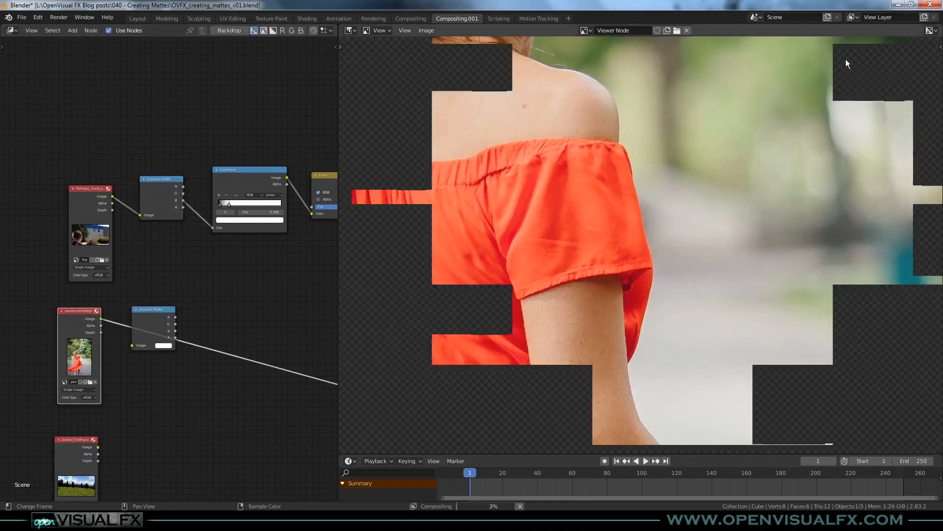
{"action": "scroll", "coordinate": [490, 198], "scroll_direction": "down", "scroll_amount": 4}
{"action": "middle_click_drag", "start_coordinate": [491, 197], "coordinate": [605, 236]}
{"action": "middle_click_drag", "start_coordinate": [610, 298], "coordinate": [603, 290]}
{"action": "middle_click_drag", "start_coordinate": [608, 233], "coordinate": [609, 237], "text": "ctrl"}
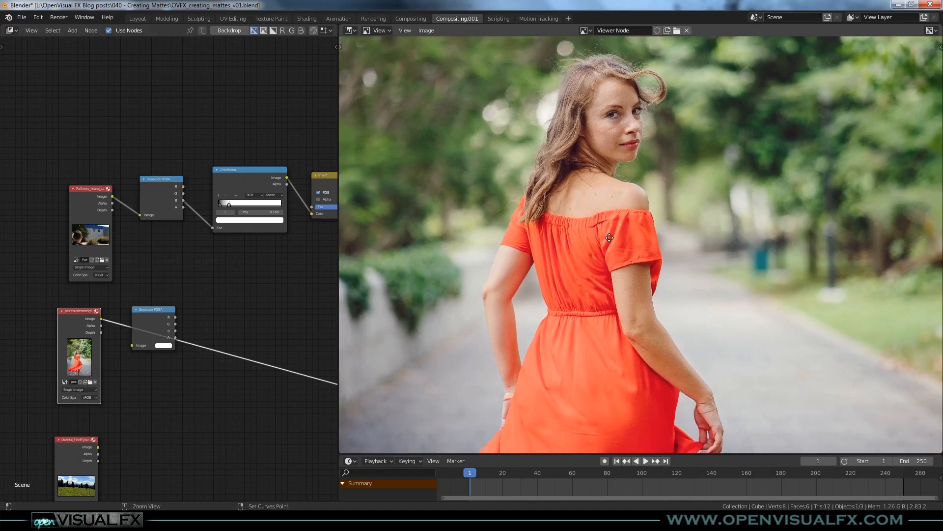
{"action": "middle_click_drag", "start_coordinate": [629, 304], "coordinate": [618, 288]}
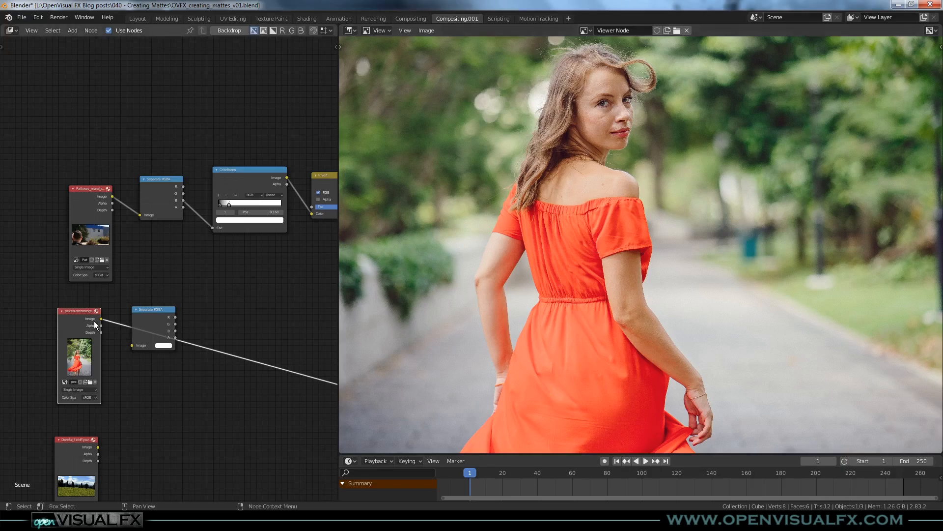
Connect the red-dress image to the duplicated Separate RGBA node and preview its R channel.
{"action": "left_click_drag", "start_coordinate": [101, 318], "coordinate": [158, 312]}
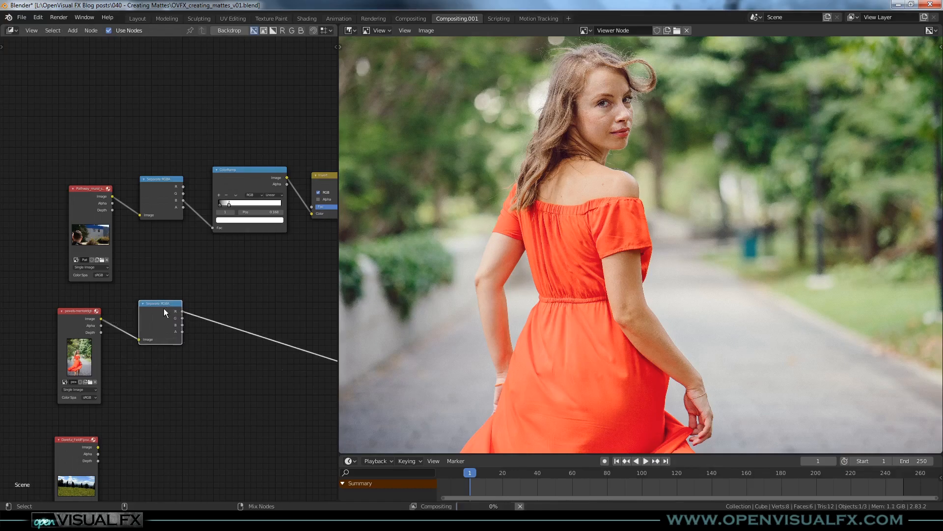
{"action": "left_click", "coordinate": [163, 308], "text": "ctrl+shift"}
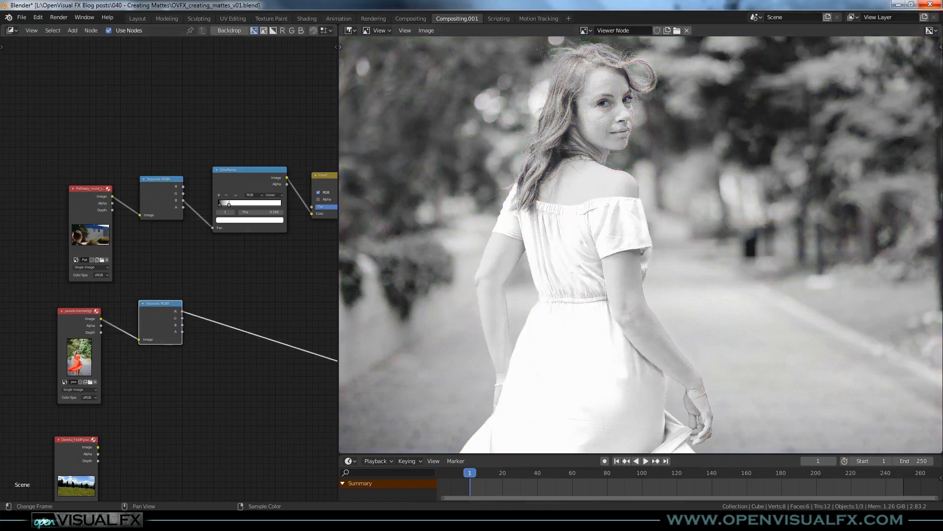
{"action": "left_click", "coordinate": [929, 31]}
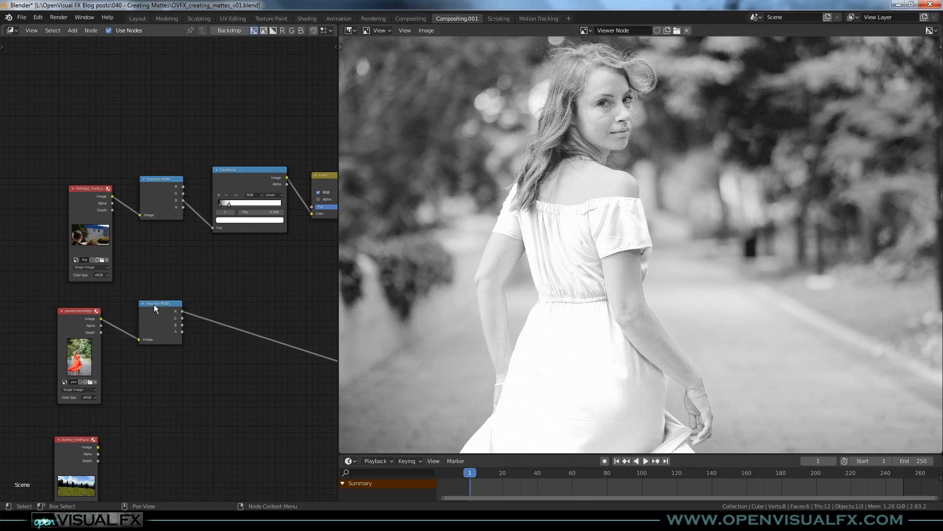
Preview the whole original red-dress image and check its resolution in the image information.
{"action": "left_click", "coordinate": [78, 308], "text": "ctrl+shift"}
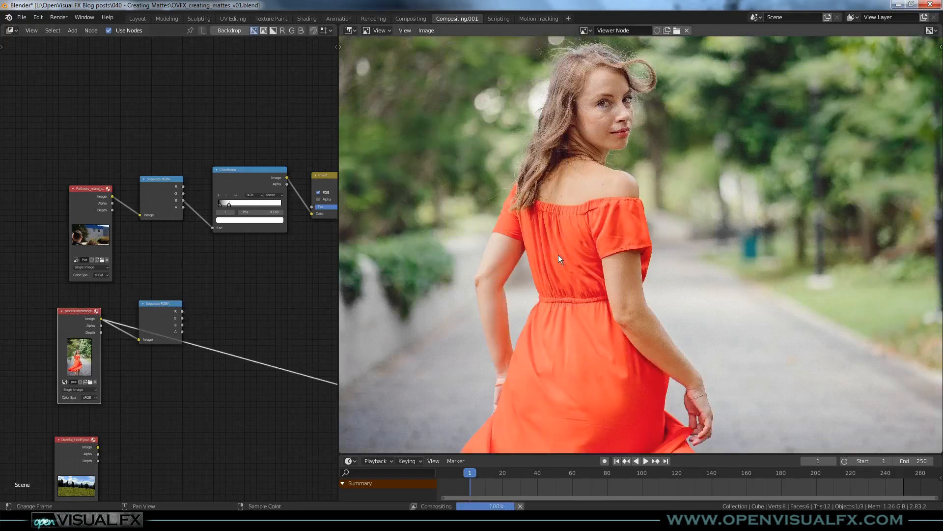
{"action": "key", "text": "Home"}
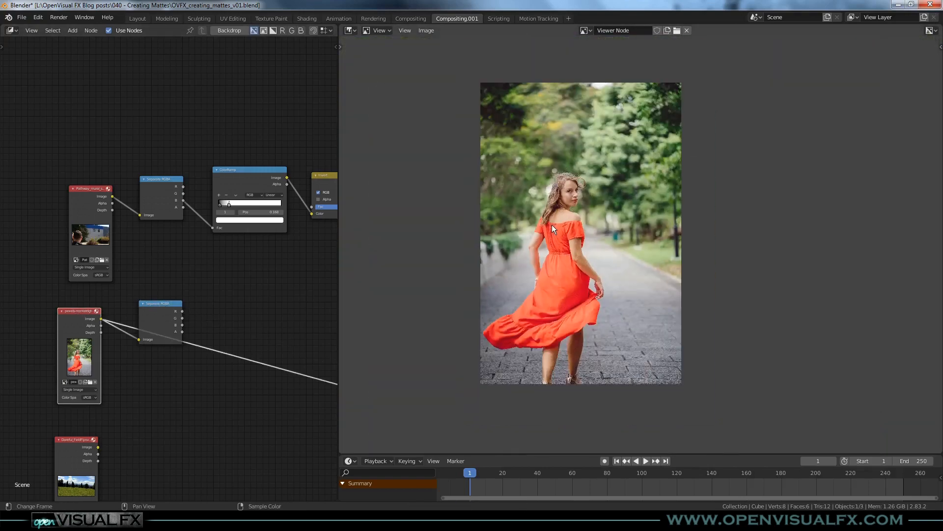
{"action": "scroll", "coordinate": [552, 212], "scroll_direction": "up", "scroll_amount": 1}
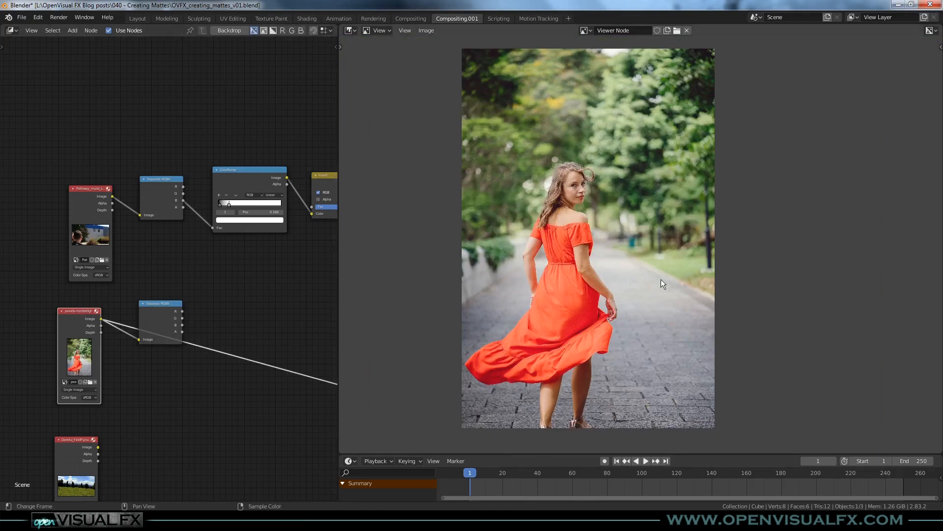
{"action": "key", "text": "n"}
{"action": "left_click", "coordinate": [938, 69]}
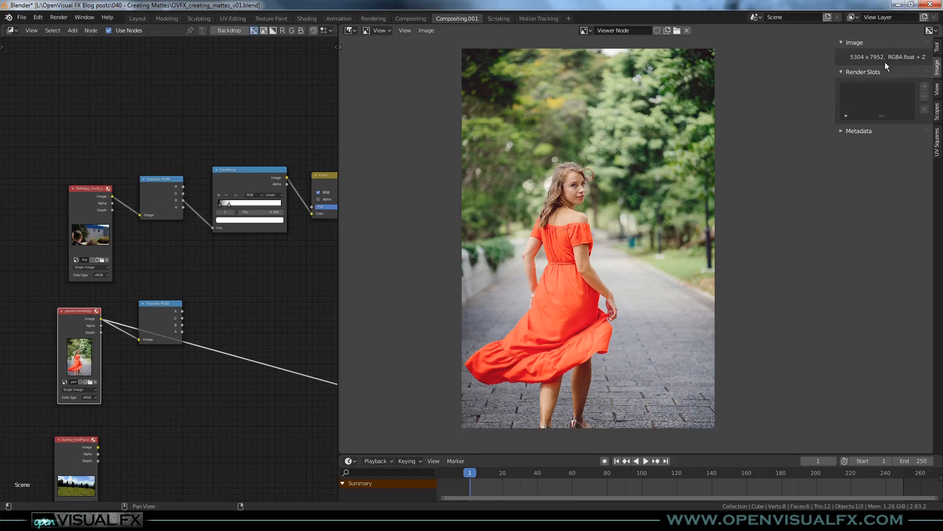
{"action": "key", "text": "n"}
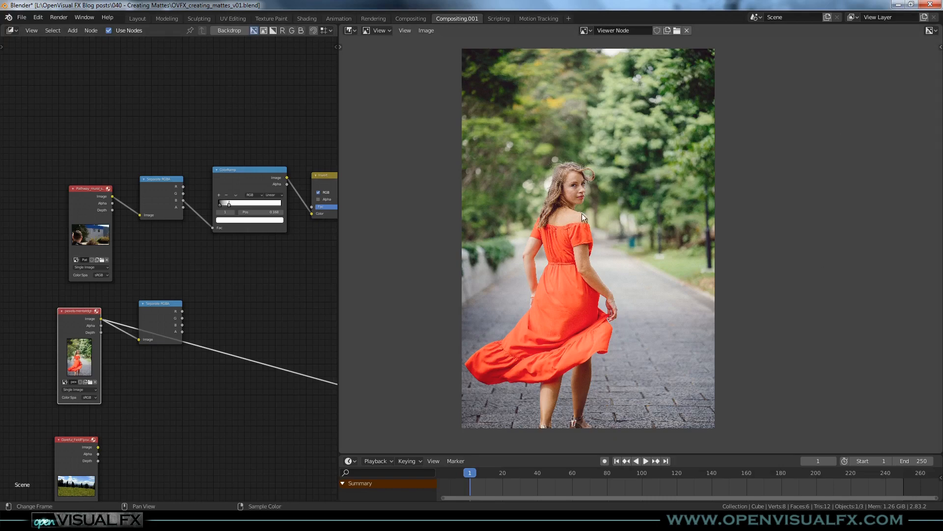
Examine the woman's hair, skin and red dress against the green background up close.
{"action": "scroll", "coordinate": [581, 213], "scroll_direction": "up", "scroll_amount": 3}
{"action": "middle_click_drag", "start_coordinate": [564, 192], "coordinate": [612, 228]}
{"action": "scroll", "coordinate": [595, 212], "scroll_direction": "up", "scroll_amount": 2}
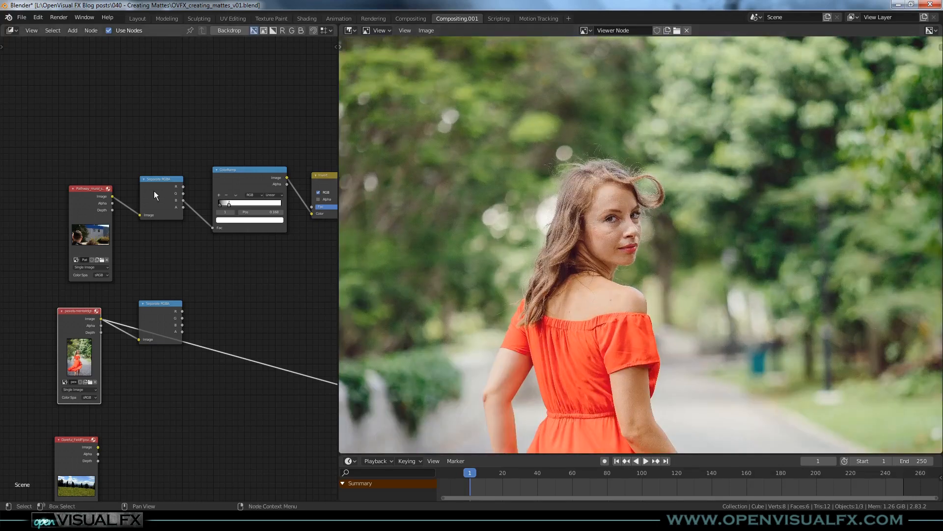
{"action": "scroll", "coordinate": [602, 194], "scroll_direction": "up", "scroll_amount": 4}
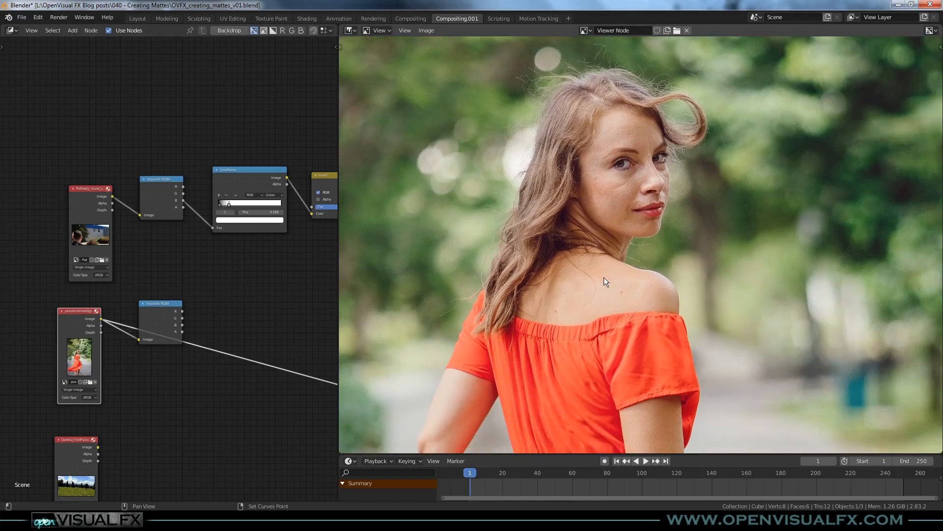
{"action": "middle_click_drag", "start_coordinate": [603, 277], "coordinate": [609, 252]}
{"action": "middle_click_drag", "start_coordinate": [609, 297], "coordinate": [597, 277]}
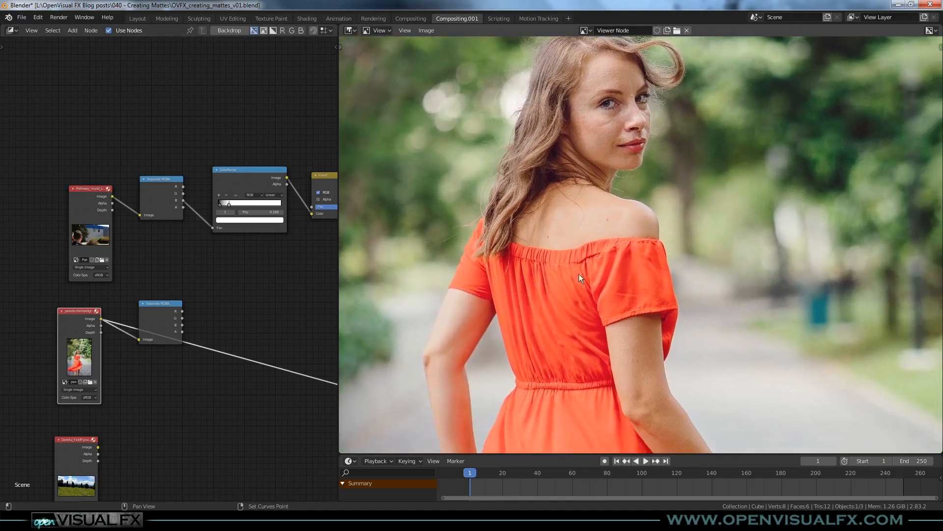
Compare the R, G and B channels of the red-dress image to judge the dress's separation from the background.
{"action": "left_click", "coordinate": [165, 324], "text": "ctrl+shift"}
{"action": "scroll", "coordinate": [611, 274], "scroll_direction": "down", "scroll_amount": 1}
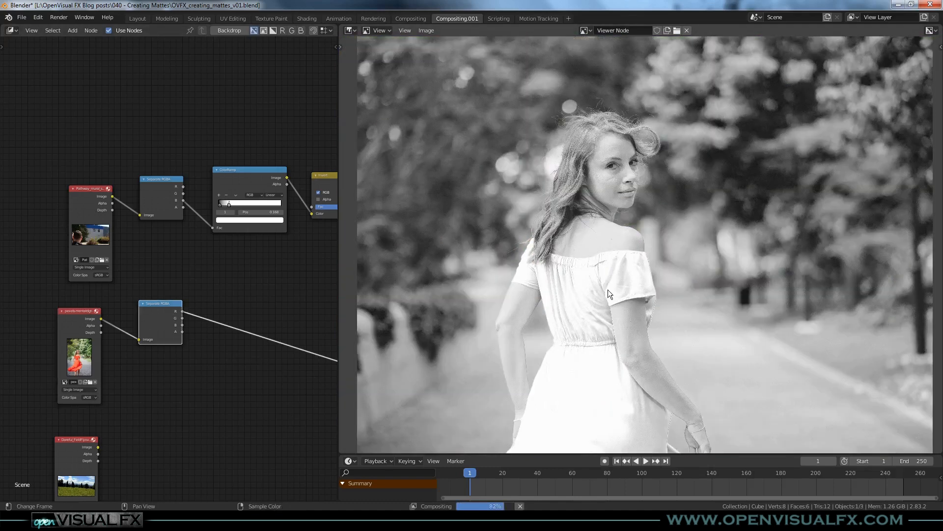
{"action": "middle_click_drag", "start_coordinate": [594, 304], "coordinate": [591, 269]}
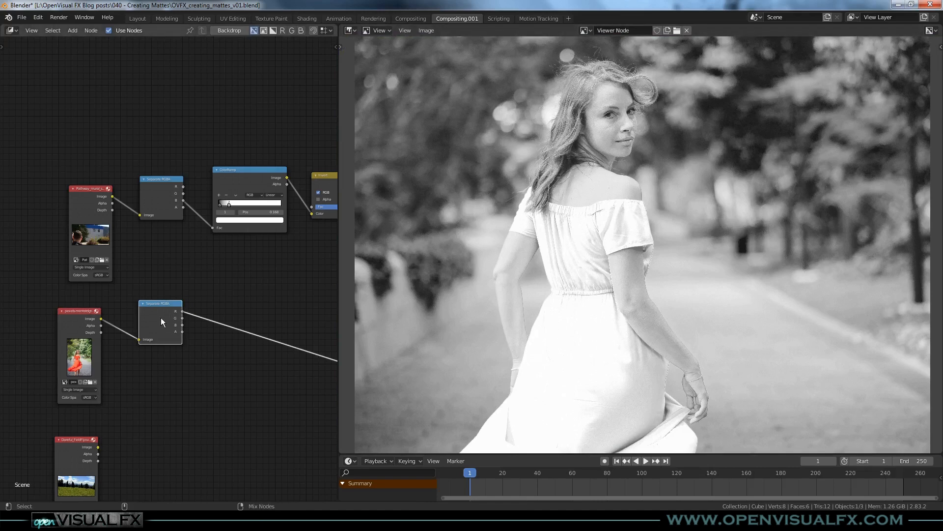
{"action": "left_click", "coordinate": [162, 322], "text": "ctrl+shift"}
{"action": "left_click", "coordinate": [164, 323], "text": "ctrl+shift"}
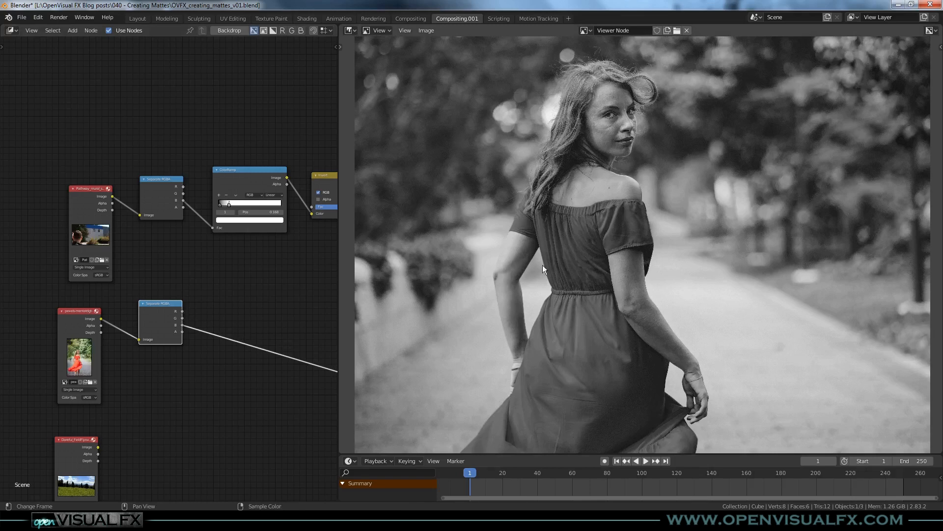
{"action": "middle_click_drag", "start_coordinate": [715, 158], "coordinate": [702, 171]}
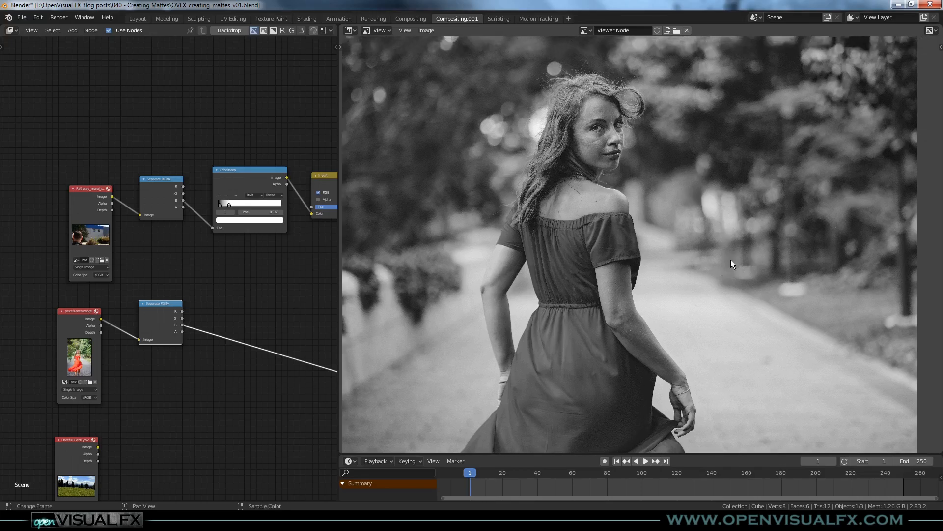
{"action": "left_click", "coordinate": [167, 309], "text": "ctrl+shift"}
{"action": "left_click", "coordinate": [167, 308], "text": "ctrl+shift"}
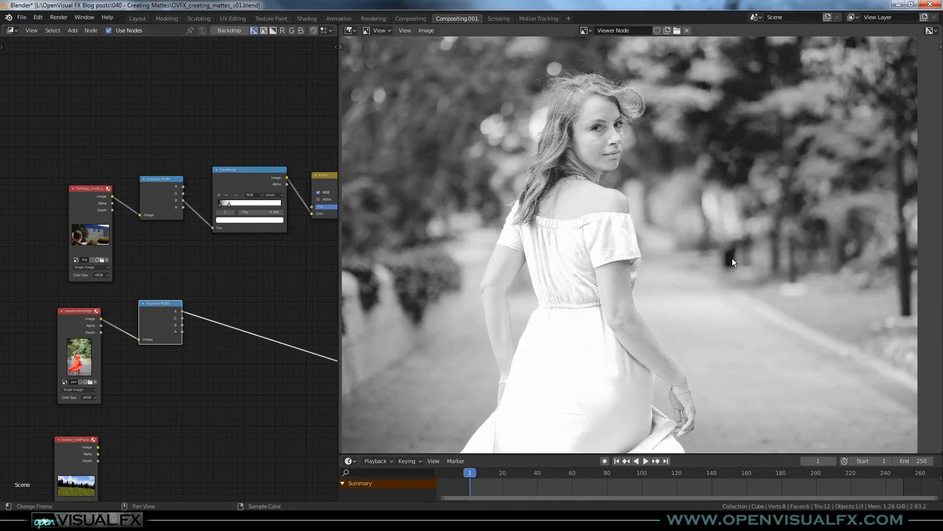
Return the viewer to the original red-dress photo and inspect the colours around the woman.
{"action": "left_click", "coordinate": [81, 311], "text": "ctrl+shift"}
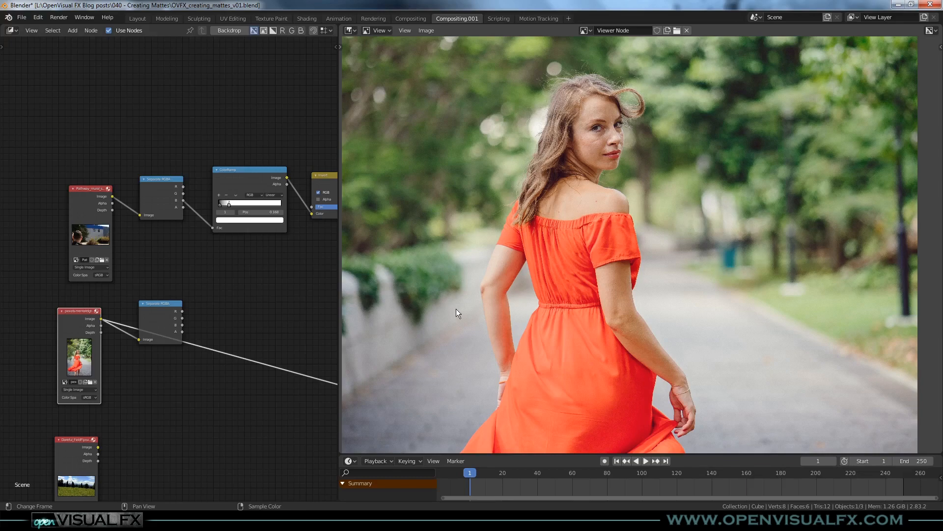
{"action": "scroll", "coordinate": [461, 305], "scroll_direction": "down", "scroll_amount": 2}
{"action": "middle_click_drag", "start_coordinate": [474, 297], "coordinate": [480, 299]}
{"action": "scroll", "coordinate": [654, 268], "scroll_direction": "up", "scroll_amount": 2}
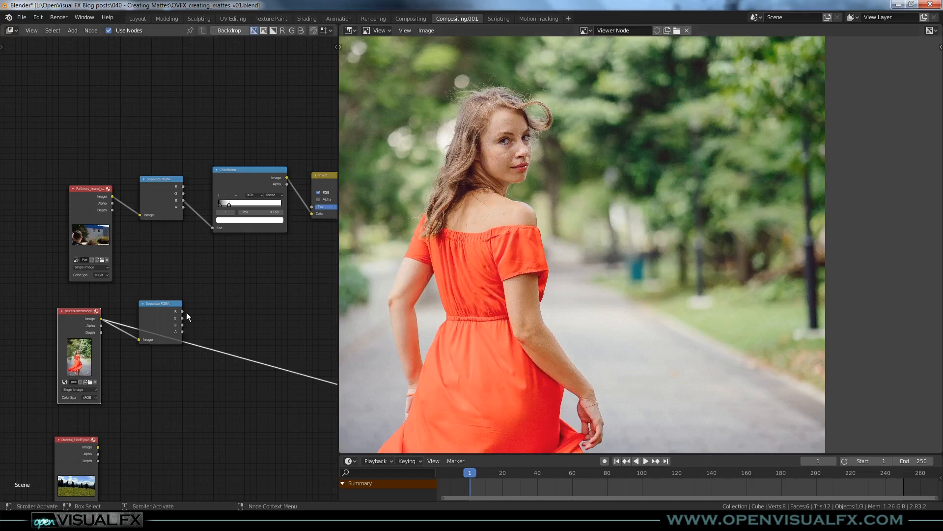
Send the red-dress image's R channel to the viewer and insert a copy of the Invert node after it.
{"action": "left_click", "coordinate": [159, 313], "text": "ctrl+shift"}
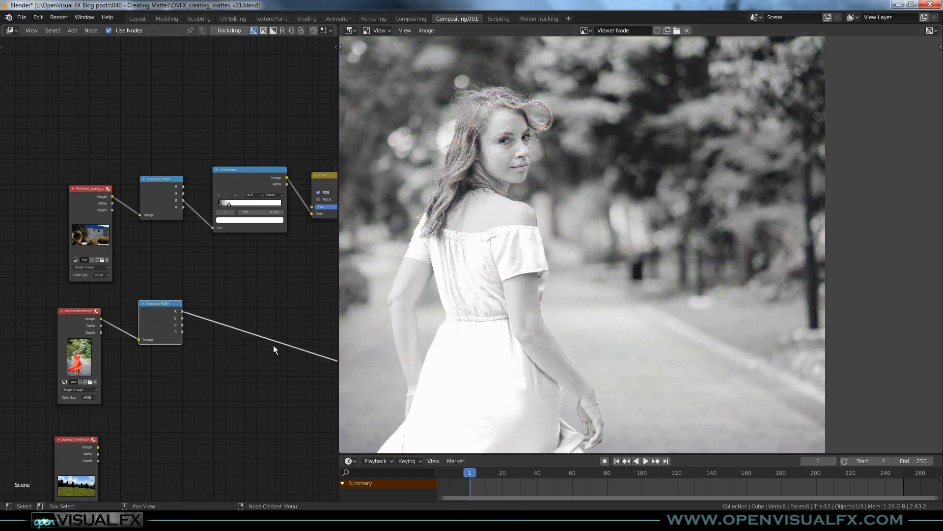
{"action": "left_click", "coordinate": [326, 175]}
{"action": "key", "text": "shift+d"}
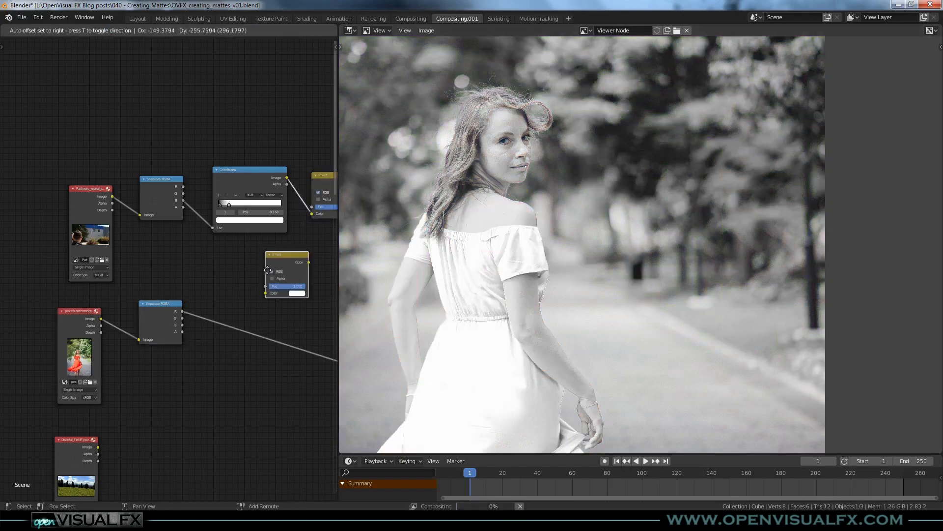
{"action": "left_click", "coordinate": [223, 305]}
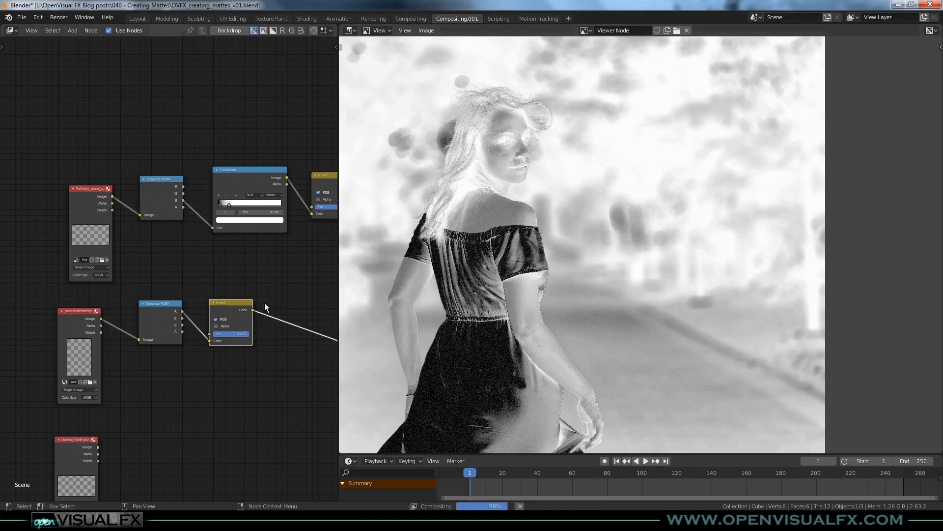
Duplicate the upper ColorRamp node and insert the copy between the second Invert node and the viewer.
{"action": "middle_click_drag", "start_coordinate": [296, 287], "coordinate": [205, 269]}
{"action": "left_click", "coordinate": [143, 150]}
{"action": "key", "text": "shift+d"}
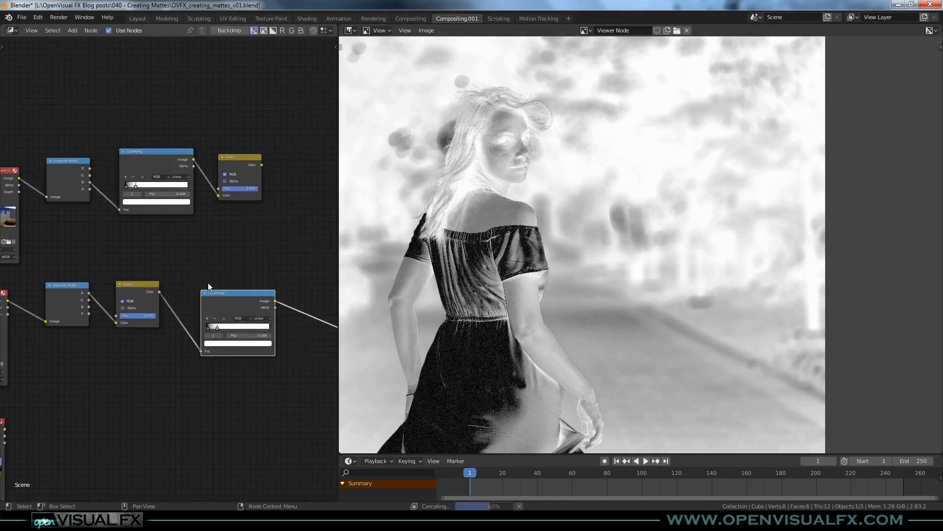
{"action": "left_click", "coordinate": [230, 301]}
Move the new ColorRamp's white stop close to the ramp's white end and set its black stop to position 0.773.
{"action": "left_click_drag", "start_coordinate": [207, 318], "coordinate": [266, 323]}
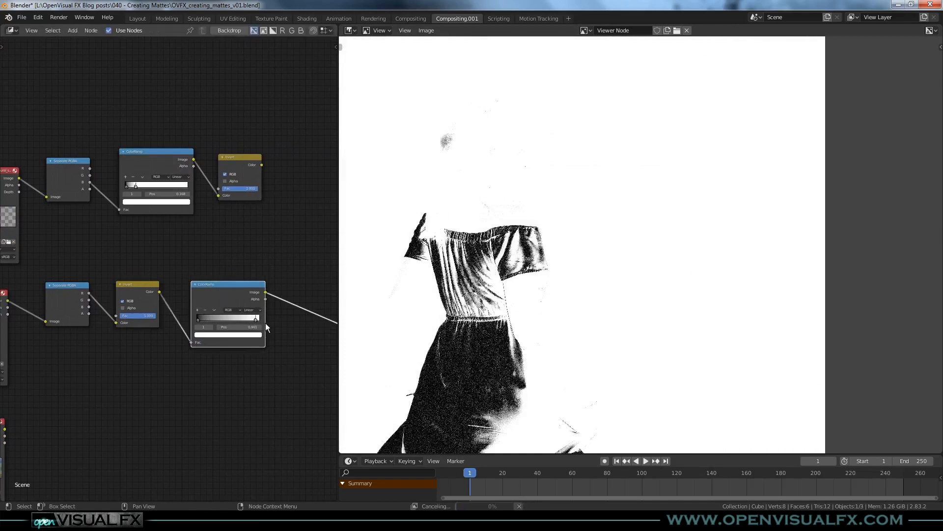
{"action": "left_click_drag", "start_coordinate": [200, 320], "coordinate": [252, 317]}
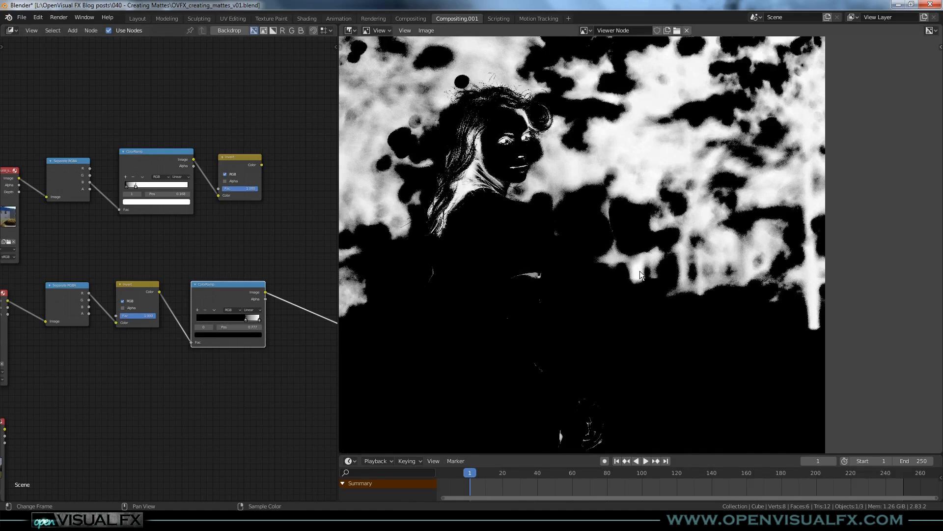
{"action": "scroll", "coordinate": [640, 270], "scroll_direction": "up", "scroll_amount": 3}
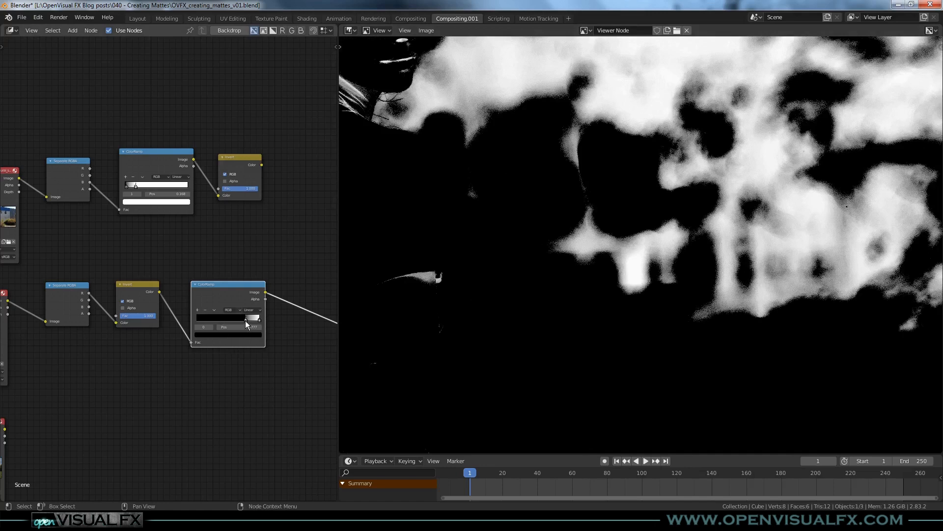
{"action": "left_click_drag", "start_coordinate": [246, 320], "coordinate": [245, 320]}
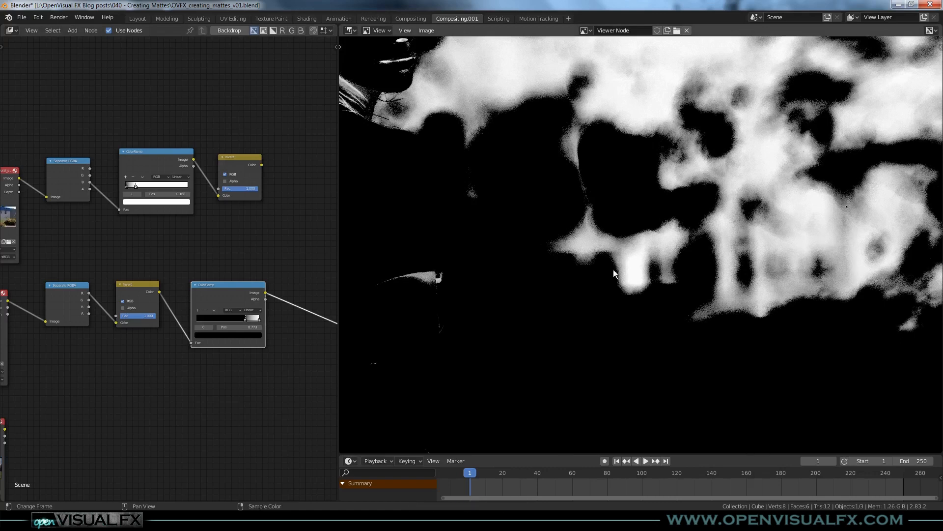
Preview the original red-dress image again, fitted in the viewer, and bring the field image node into view.
{"action": "middle_click_drag", "start_coordinate": [105, 266], "coordinate": [160, 265]}
{"action": "left_click", "coordinate": [46, 300], "text": "ctrl+shift"}
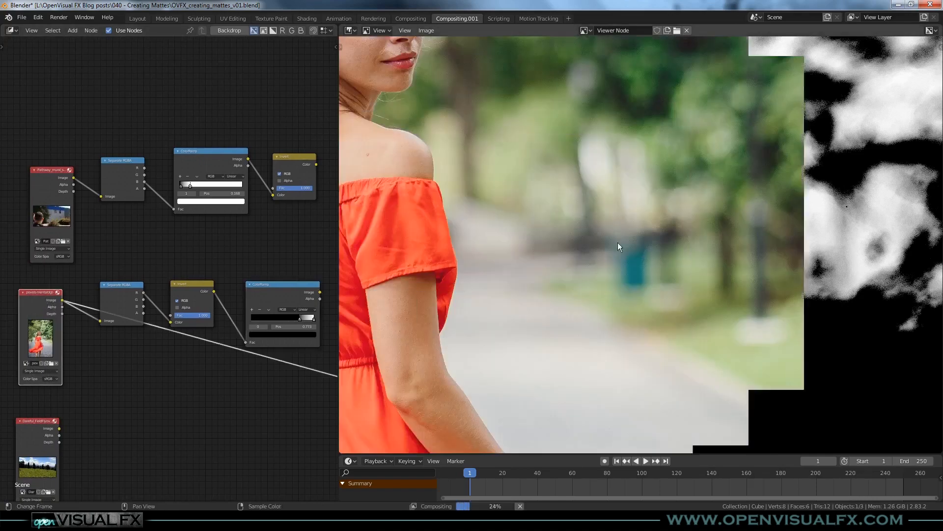
{"action": "key", "text": "Home"}
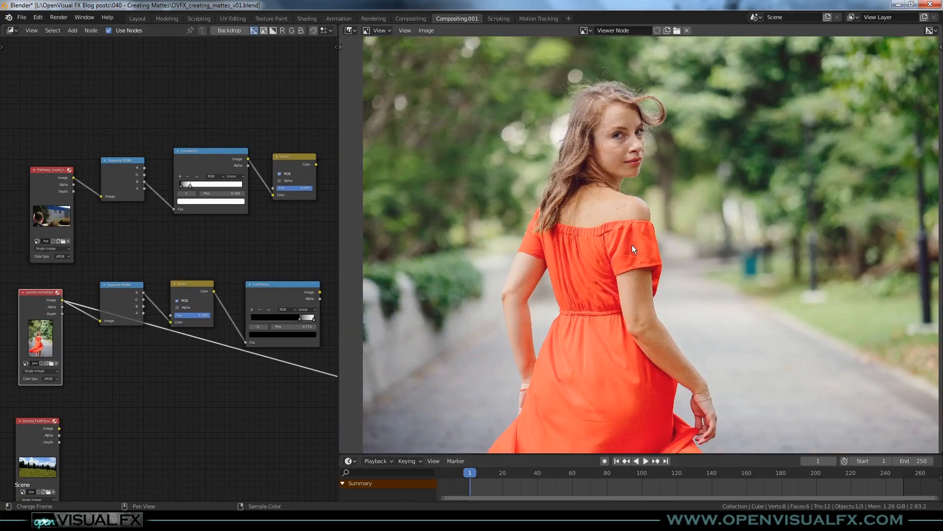
{"action": "key", "text": "Home"}
{"action": "middle_click_drag", "start_coordinate": [181, 379], "coordinate": [184, 270]}
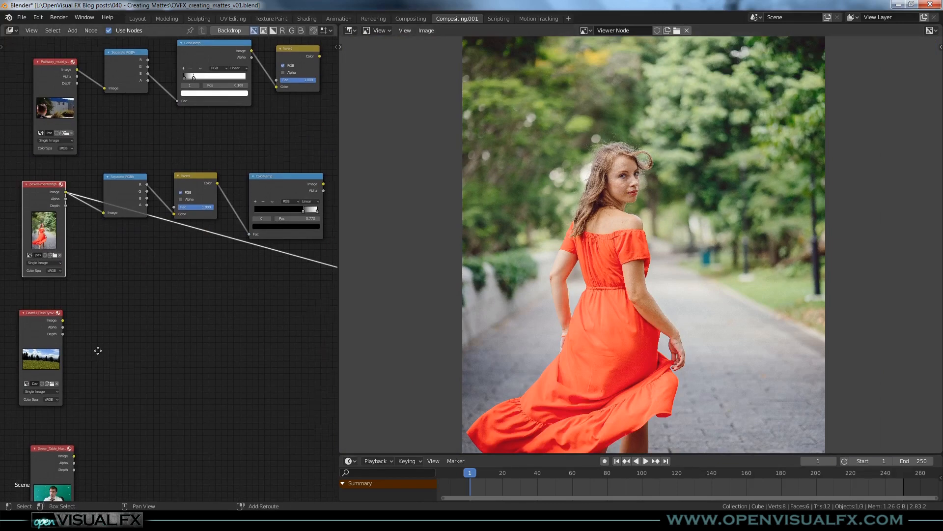
Preview the field image in the viewer and examine its trees against the sky up close.
{"action": "middle_click_drag", "start_coordinate": [34, 328], "coordinate": [66, 296]}
{"action": "left_click", "coordinate": [68, 294], "text": "ctrl+shift"}
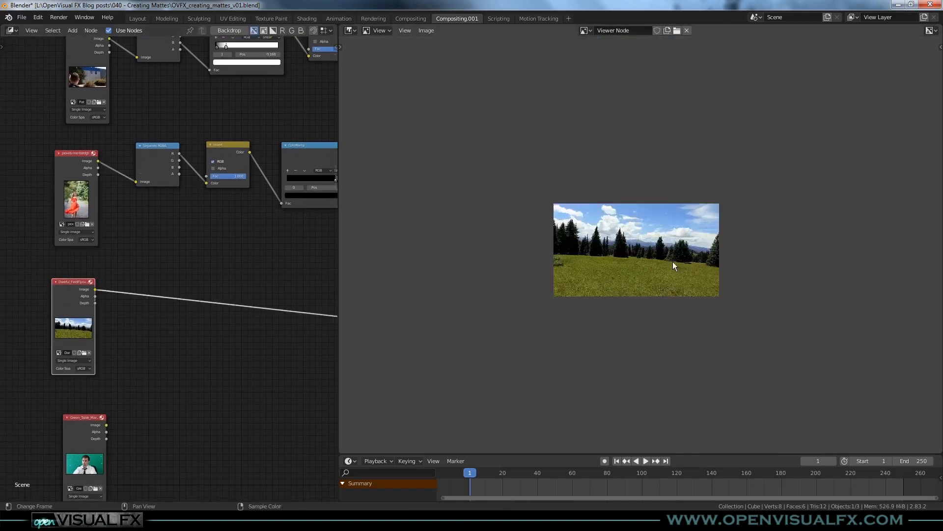
{"action": "scroll", "coordinate": [611, 261], "scroll_direction": "up", "scroll_amount": 2}
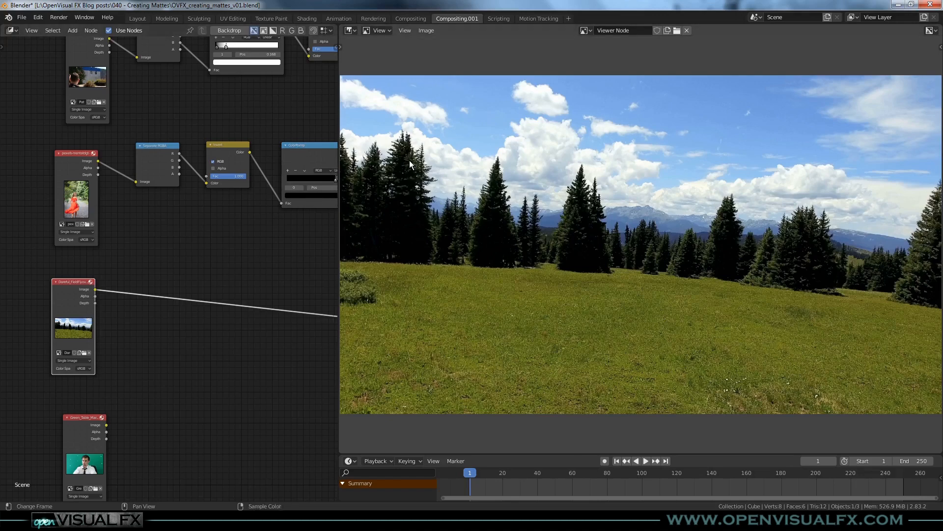
{"action": "scroll", "coordinate": [410, 160], "scroll_direction": "up", "scroll_amount": 3}
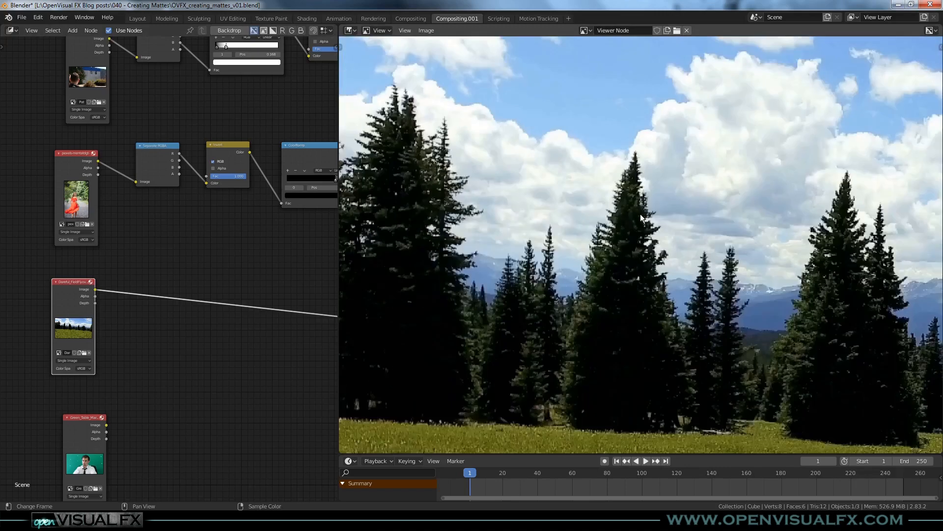
{"action": "key", "text": "Home"}
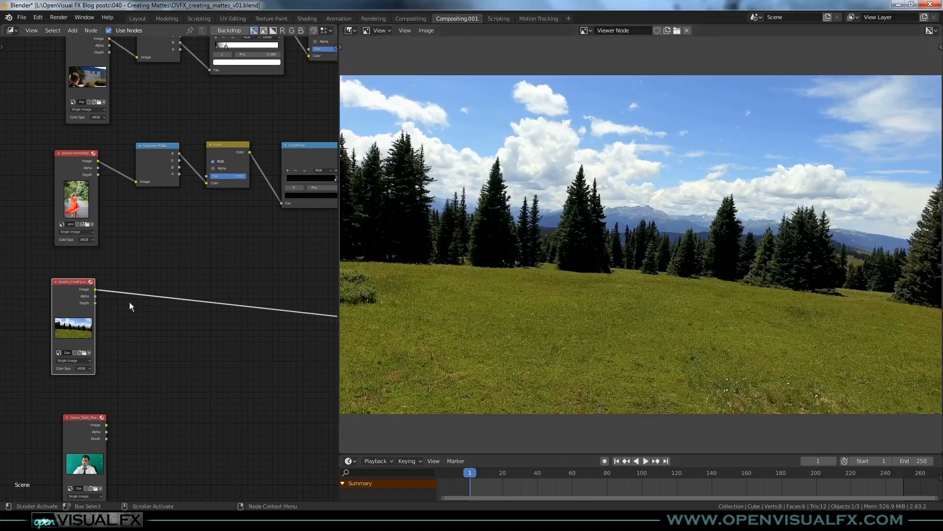
Duplicate the red-dress image's Separate RGBA node and insert the copy between the field image and the viewer.
{"action": "left_click", "coordinate": [148, 163]}
{"action": "key", "text": "shift+d"}
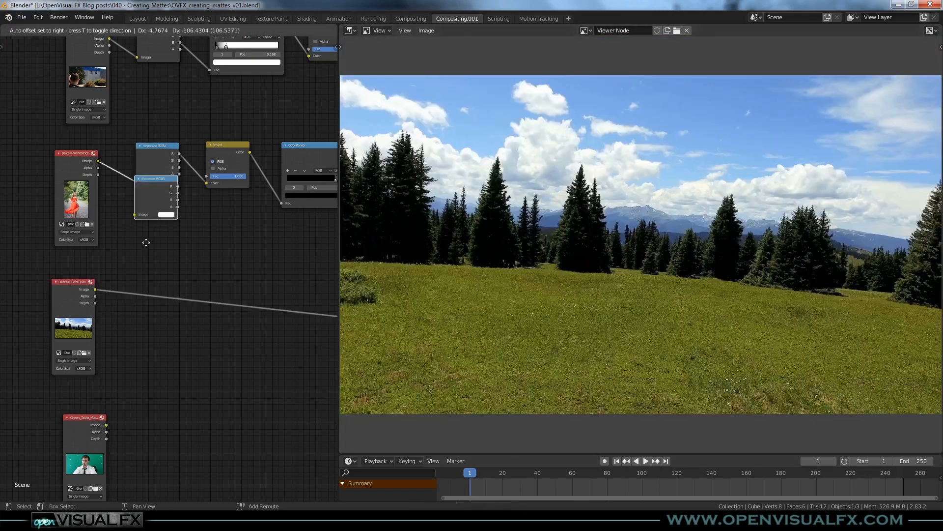
{"action": "left_click", "coordinate": [145, 291]}
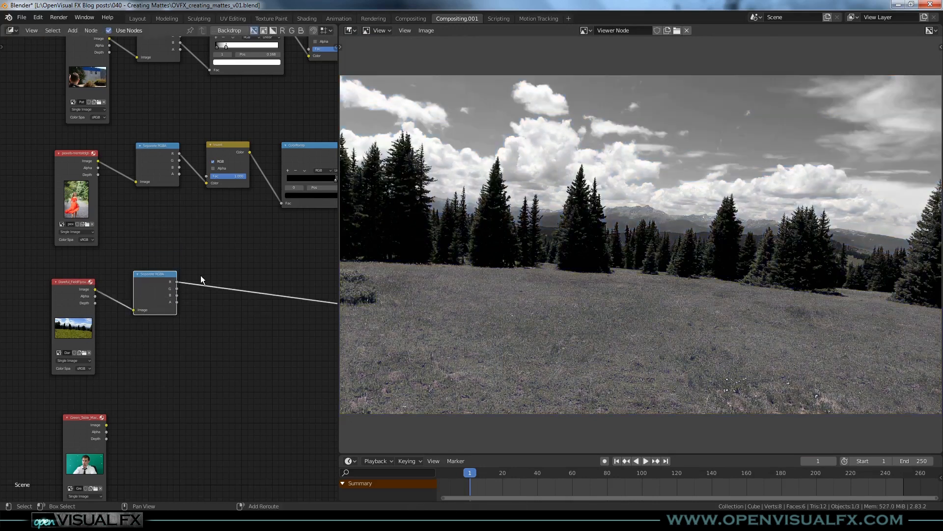
{"action": "middle_click_drag", "start_coordinate": [201, 275], "coordinate": [220, 284]}
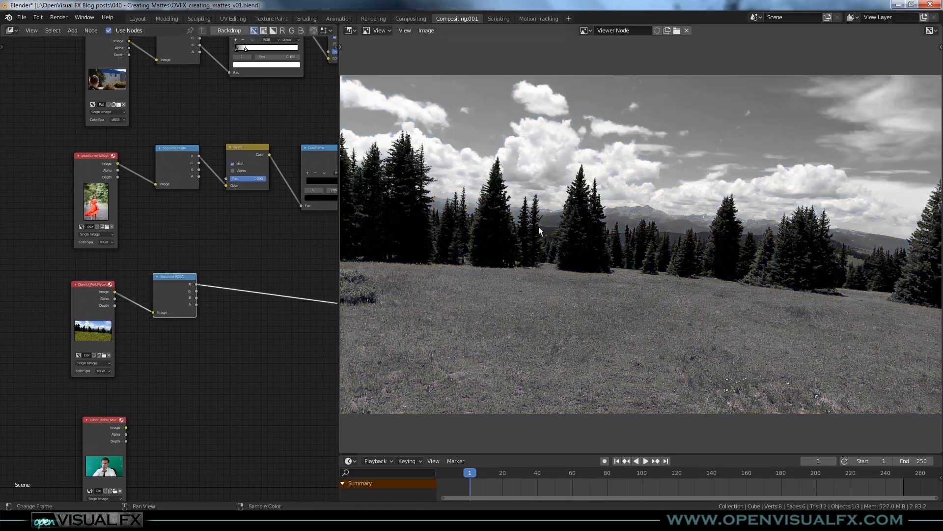
{"action": "left_click_drag", "start_coordinate": [179, 271], "coordinate": [173, 272]}
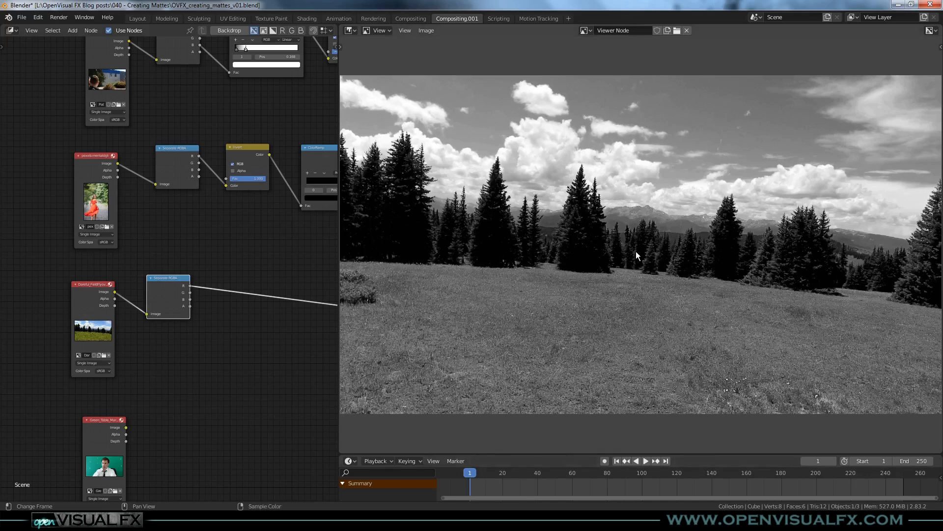
Insert a ColorRamp node after the field image's R channel and move its black stop to about a quarter of the ramp.
{"action": "middle_click_drag", "start_coordinate": [217, 244], "coordinate": [182, 237]}
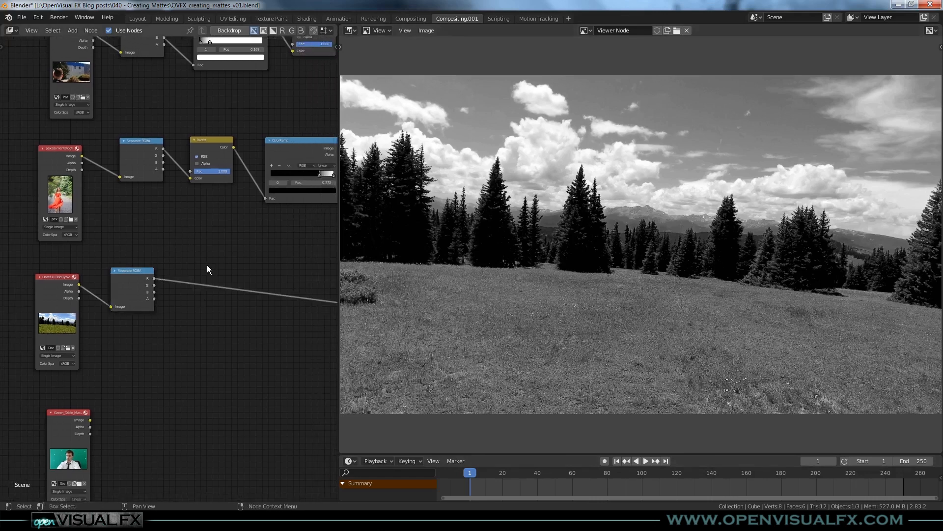
{"action": "key", "text": "shift+a"}
{"action": "mouse_move", "coordinate": [198, 294]}
{"action": "mouse_move", "coordinate": [196, 276]}
{"action": "left_click", "coordinate": [261, 282]}
{"action": "left_click", "coordinate": [243, 296]}
{"action": "left_click_drag", "start_coordinate": [225, 294], "coordinate": [247, 293]}
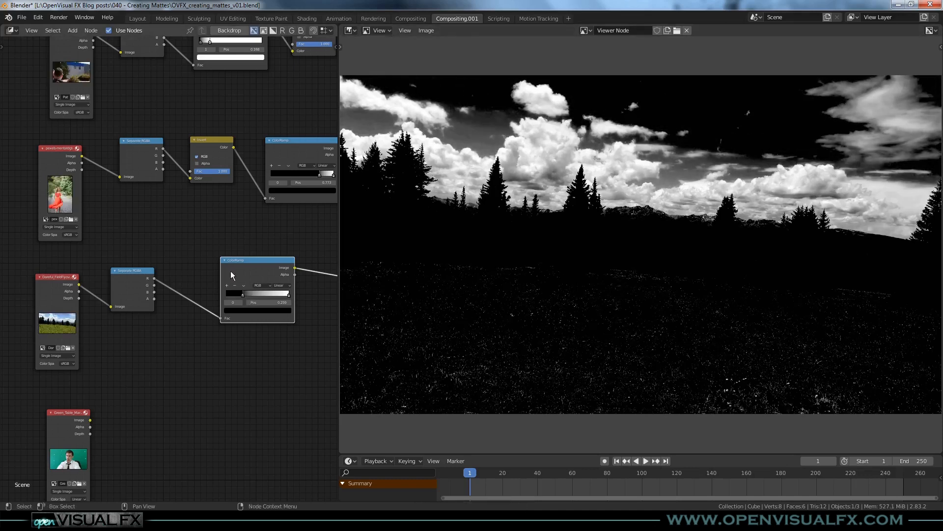
{"action": "mouse_move", "coordinate": [284, 295]}
{"action": "left_mouse_down"}
{"action": "mouse_move", "coordinate": [264, 296]}
{"action": "mouse_move", "coordinate": [285, 295]}
{"action": "left_mouse_up"}
Mute the field's ColorRamp to compare with the plain channel, return its black stop to the ramp's start and unmute it.
{"action": "key", "text": "m"}
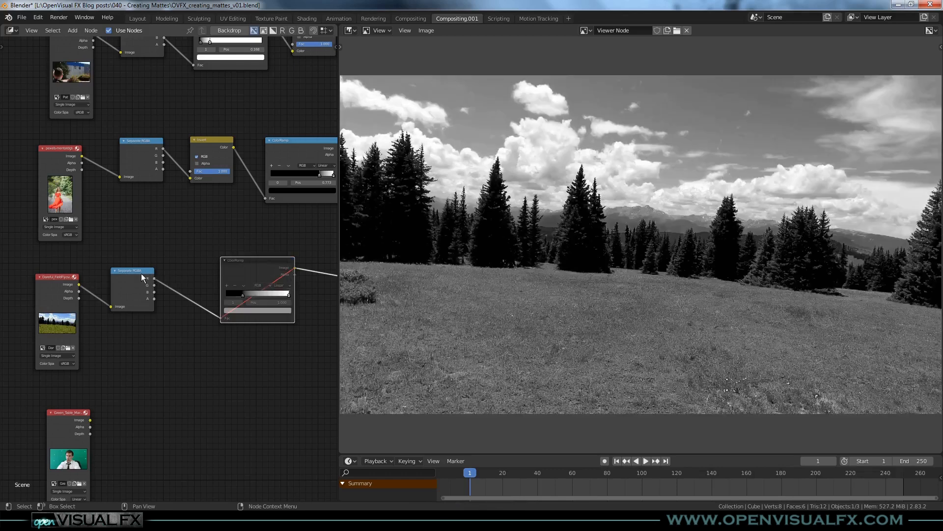
{"action": "middle_click_drag", "start_coordinate": [150, 278], "coordinate": [165, 277]}
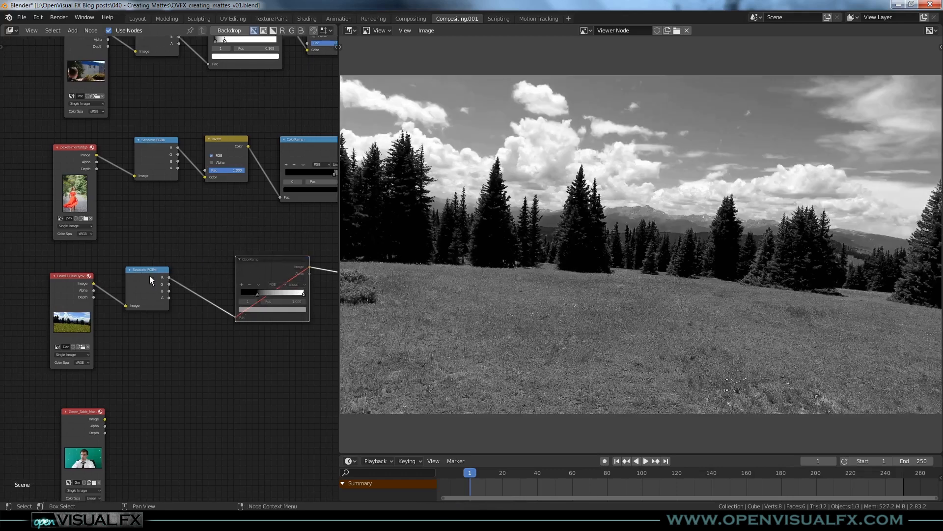
{"action": "left_click_drag", "start_coordinate": [257, 294], "coordinate": [241, 293]}
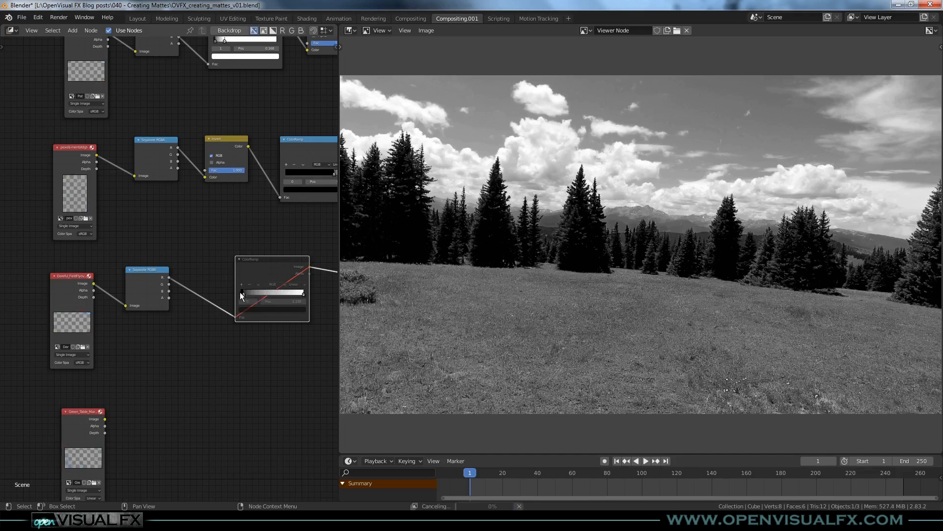
{"action": "left_click", "coordinate": [303, 294]}
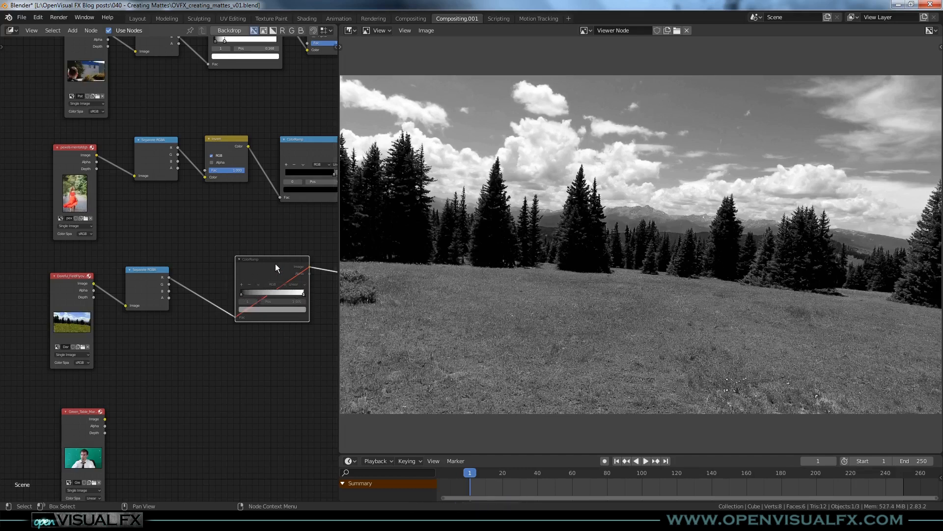
{"action": "key", "text": "m"}
{"action": "key", "text": "ctrl+shift+d"}
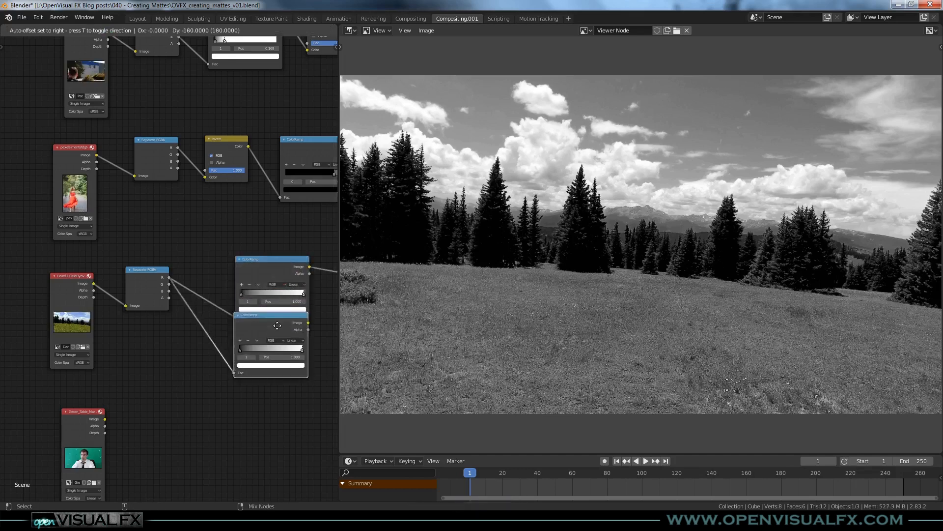
{"action": "left_click", "coordinate": [277, 346]}
{"action": "left_click", "coordinate": [266, 337]}
{"action": "key", "text": "x"}
Mute the field's ColorRamp and preview the R, G and B channels of its Separate RGBA node in turn.
{"action": "left_click", "coordinate": [269, 265]}
{"action": "key", "text": "m"}
{"action": "left_click", "coordinate": [154, 278], "text": "ctrl+shift"}
{"action": "left_click", "coordinate": [148, 289], "text": "ctrl+shift"}
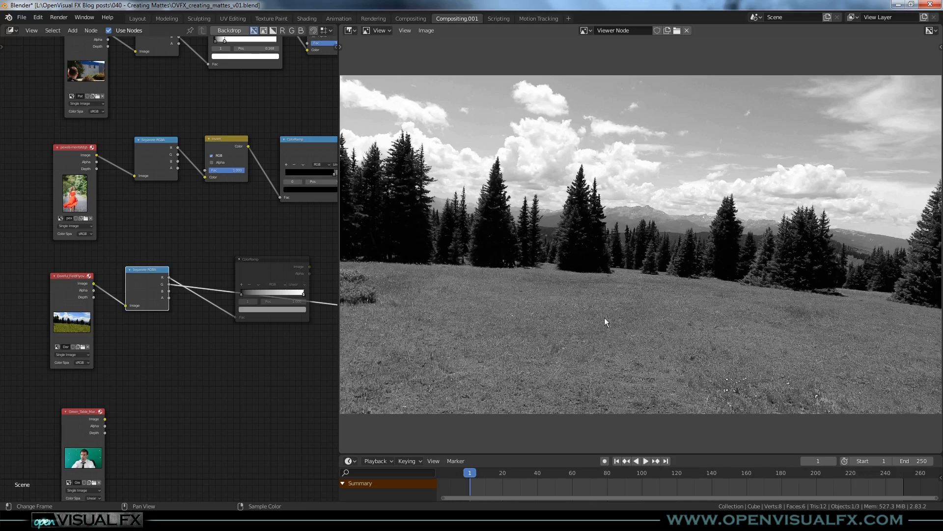
{"action": "left_click", "coordinate": [150, 273], "text": "ctrl+shift"}
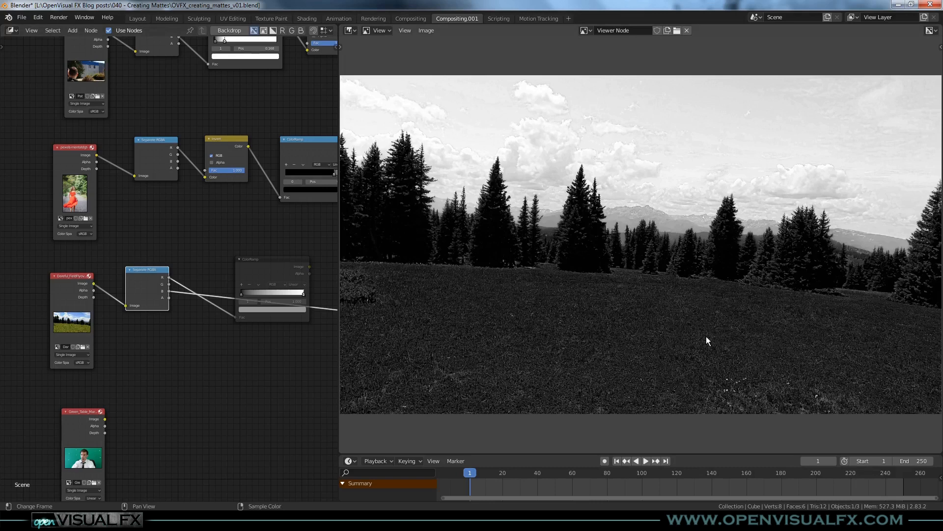
Feed the field image's B channel into the ColorRamp and preview the unmuted ramp, placed closer to Separate RGBA.
{"action": "left_click_drag", "start_coordinate": [169, 291], "coordinate": [235, 317]}
{"action": "left_click", "coordinate": [266, 272], "text": "ctrl+shift"}
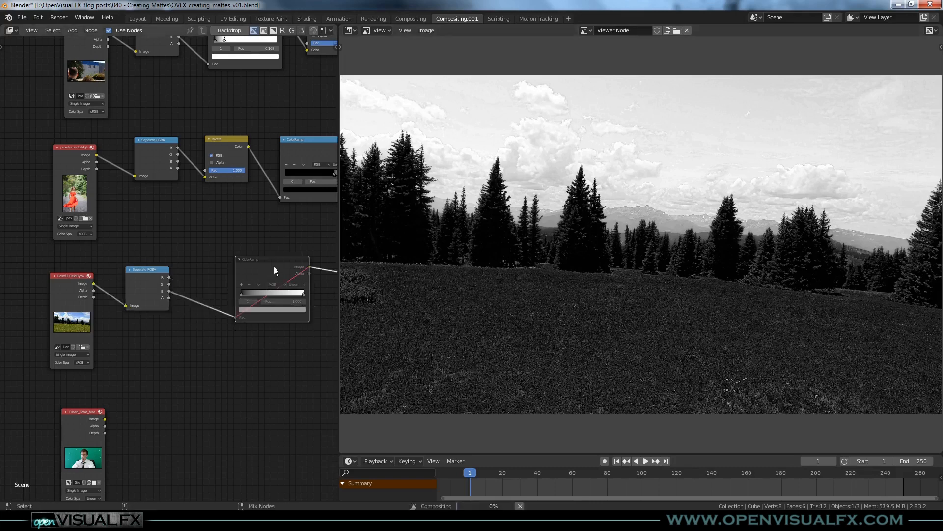
{"action": "left_click_drag", "start_coordinate": [276, 269], "coordinate": [254, 263]}
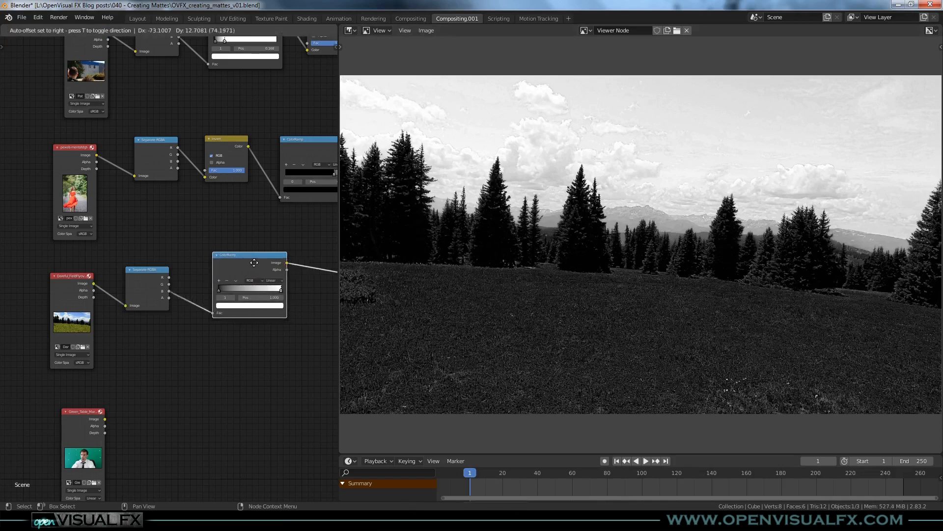
Move the field ColorRamp's black stop slightly inward from the start and set its white stop to 0.600.
{"action": "scroll", "coordinate": [229, 284], "scroll_direction": "up", "scroll_amount": 2}
{"action": "left_click_drag", "start_coordinate": [219, 292], "coordinate": [224, 293]}
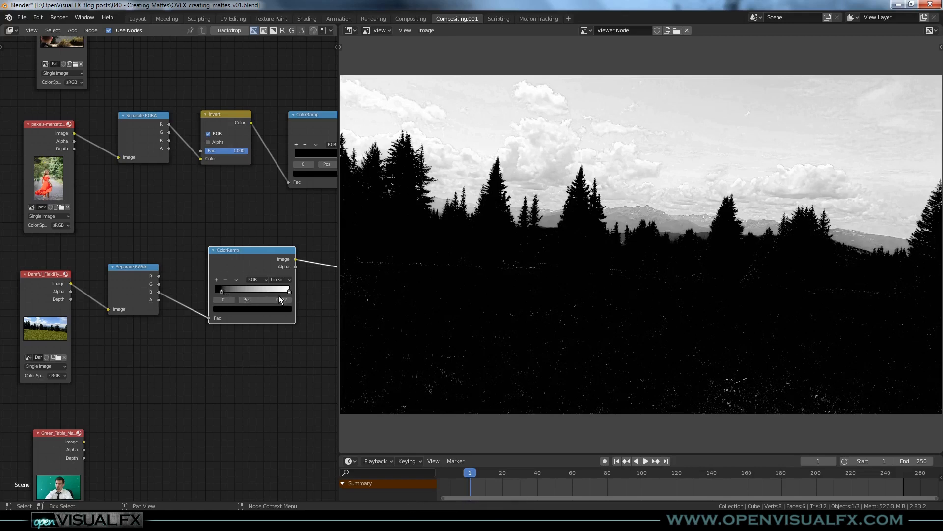
{"action": "left_click_drag", "start_coordinate": [289, 291], "coordinate": [260, 293]}
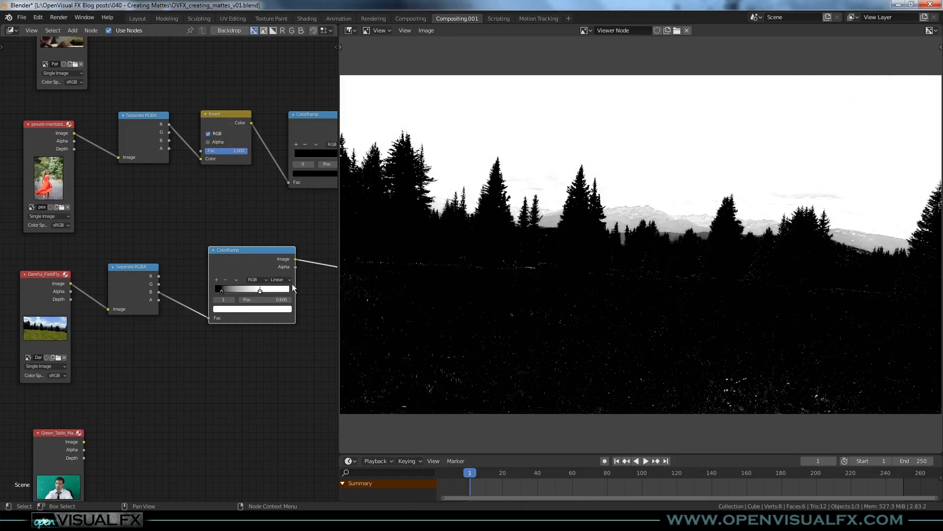
Inspect the matte's trees and mountains up close, trying the ColorRamp's white stop at 0.286 and then at 0.614.
{"action": "scroll", "coordinate": [495, 186], "scroll_direction": "up", "scroll_amount": 2}
{"action": "scroll", "coordinate": [496, 187], "scroll_direction": "up", "scroll_amount": 2}
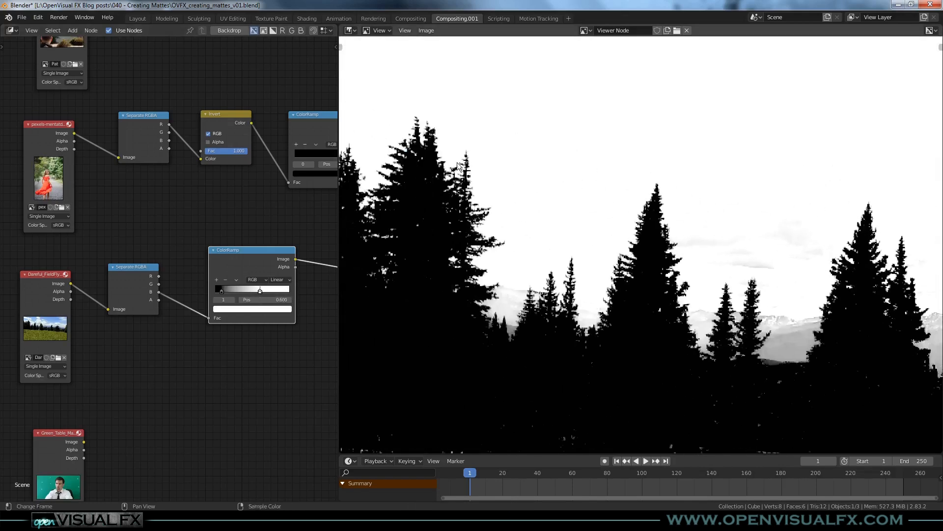
{"action": "scroll", "coordinate": [783, 290], "scroll_direction": "down", "scroll_amount": 2}
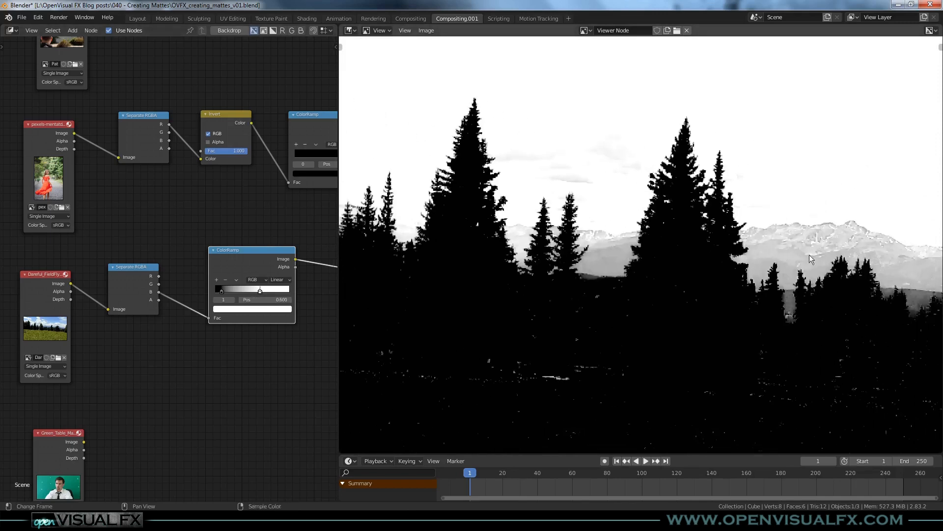
{"action": "middle_click_drag", "start_coordinate": [811, 245], "coordinate": [693, 183]}
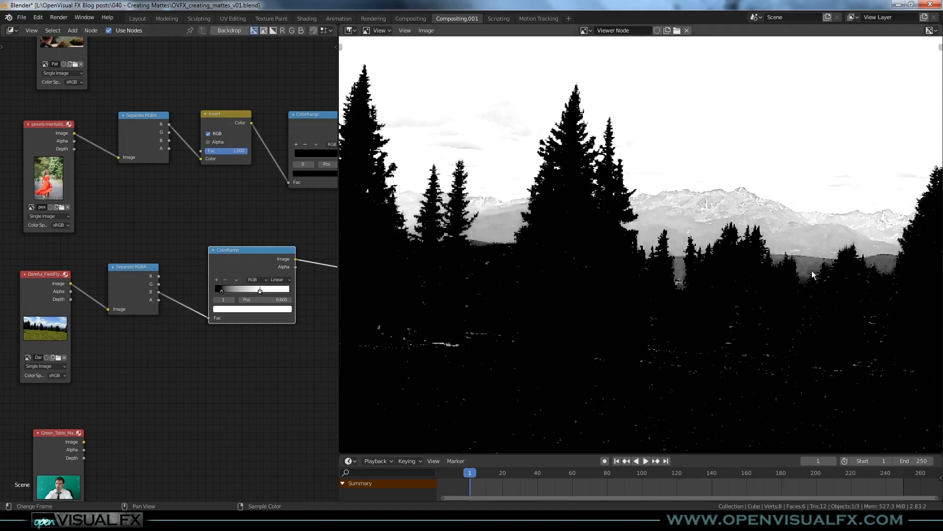
{"action": "scroll", "coordinate": [680, 284], "scroll_direction": "down", "scroll_amount": 2}
{"action": "scroll", "coordinate": [681, 284], "scroll_direction": "down", "scroll_amount": 1}
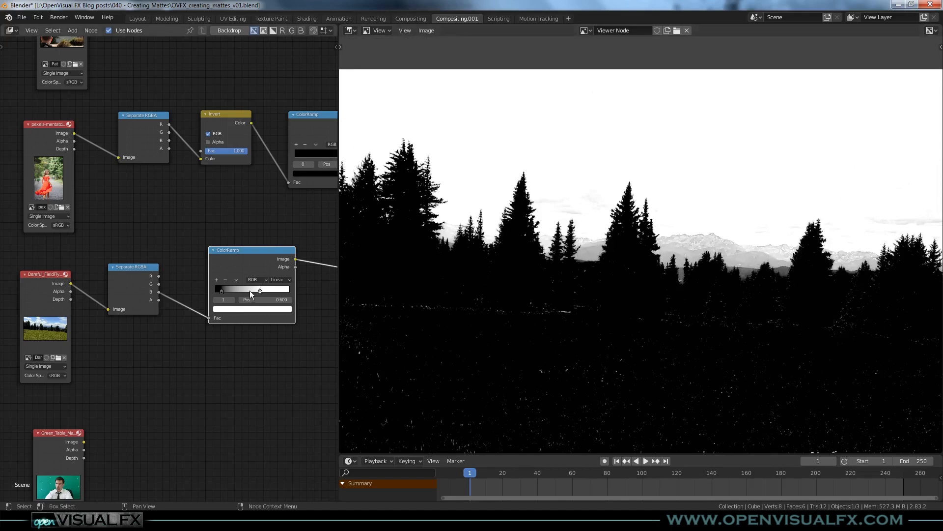
{"action": "scroll", "coordinate": [439, 171], "scroll_direction": "up", "scroll_amount": 3}
{"action": "middle_click_drag", "start_coordinate": [438, 171], "coordinate": [428, 132]}
{"action": "left_click_drag", "start_coordinate": [261, 291], "coordinate": [235, 293]}
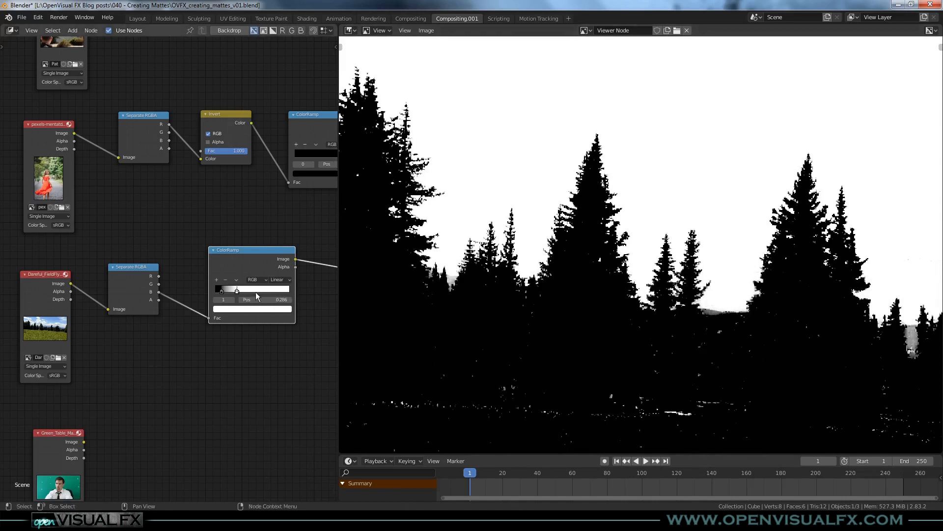
{"action": "left_click_drag", "start_coordinate": [237, 290], "coordinate": [263, 290]}
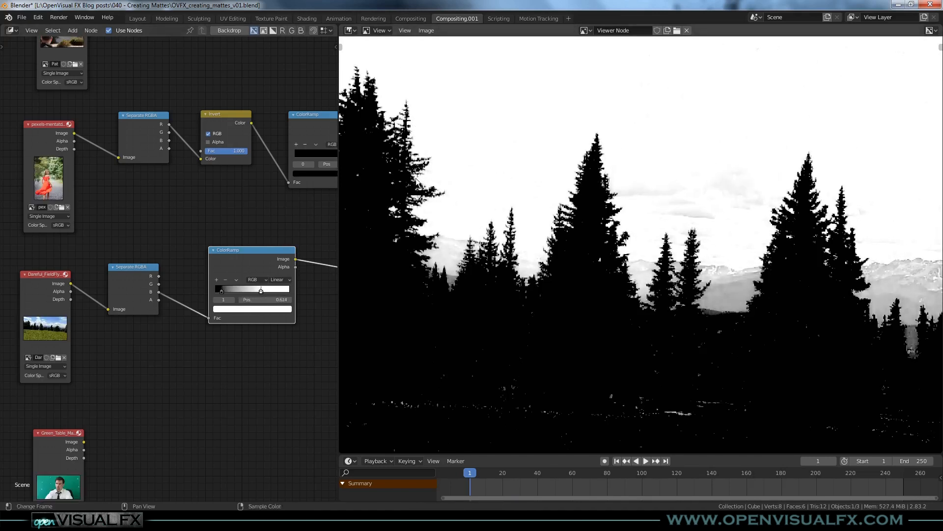
Shift the field's ColorRamp node closer to Separate RGBA and set its white stop to 0.318.
{"action": "middle_click_drag", "start_coordinate": [727, 273], "coordinate": [547, 236]}
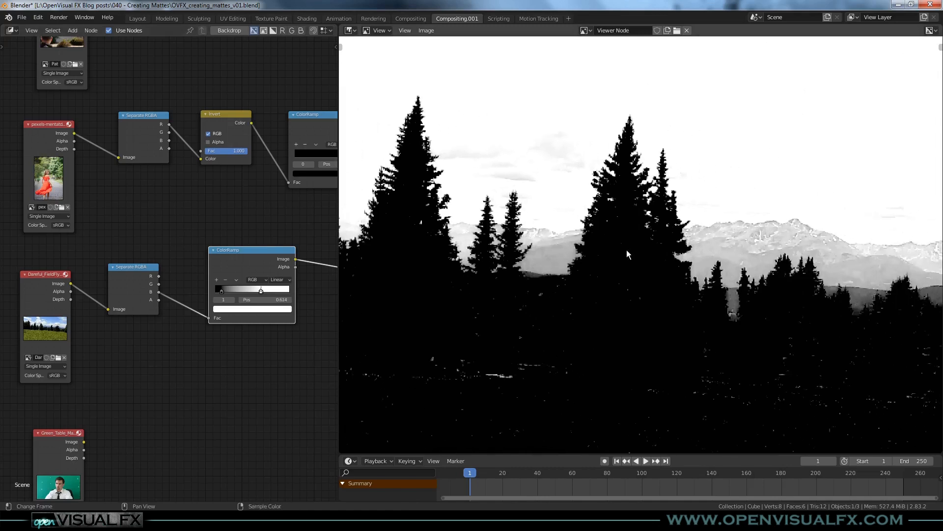
{"action": "left_click_drag", "start_coordinate": [251, 271], "coordinate": [240, 271]}
{"action": "scroll", "coordinate": [454, 197], "scroll_direction": "down", "scroll_amount": 2}
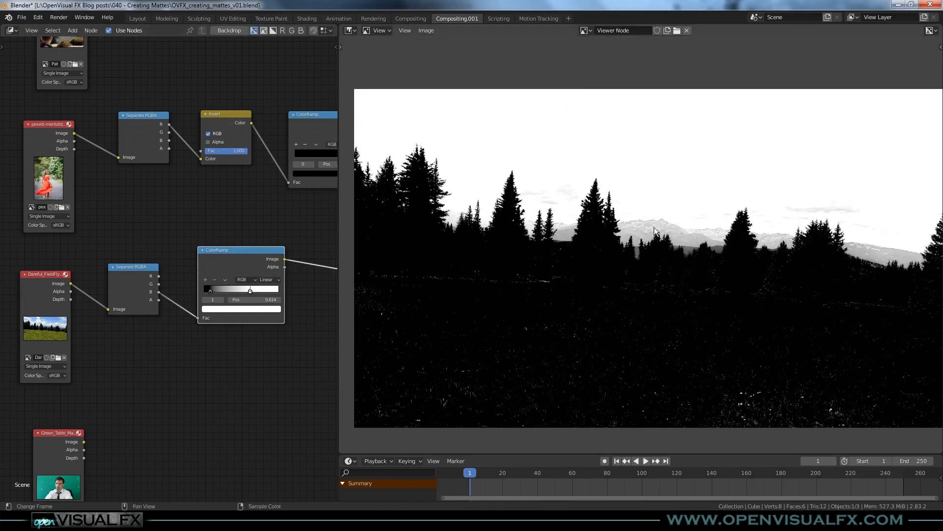
{"action": "scroll", "coordinate": [658, 245], "scroll_direction": "up", "scroll_amount": 2}
{"action": "scroll", "coordinate": [658, 246], "scroll_direction": "up", "scroll_amount": 2}
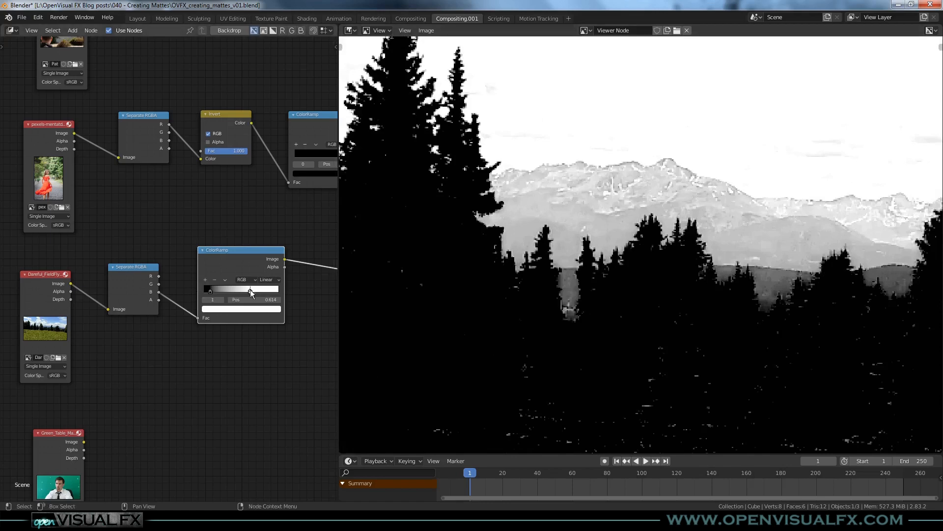
{"action": "left_click_drag", "start_coordinate": [251, 291], "coordinate": [228, 293]}
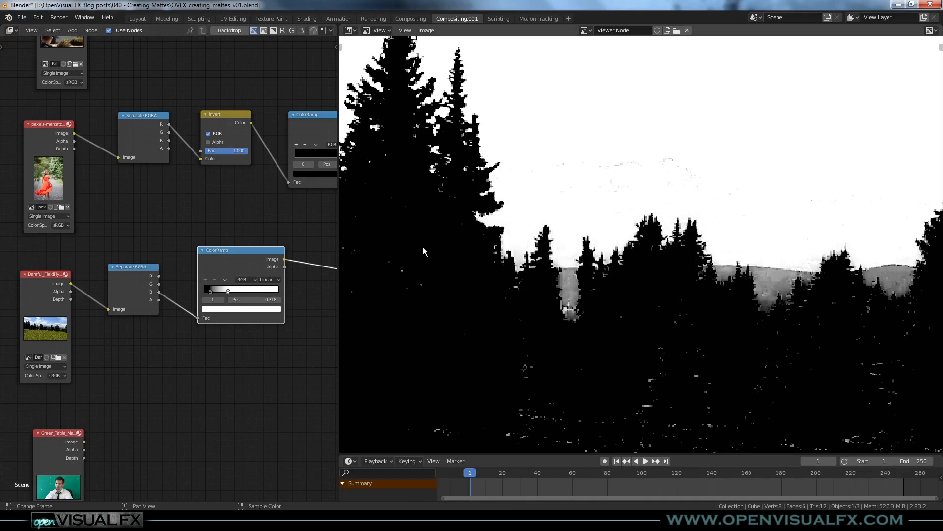
Raise the field ColorRamp's white stop to about 0.47 and check the matte around the trees and mountains.
{"action": "scroll", "coordinate": [249, 216], "scroll_direction": "down", "scroll_amount": 2}
{"action": "scroll", "coordinate": [408, 281], "scroll_direction": "up", "scroll_amount": 2}
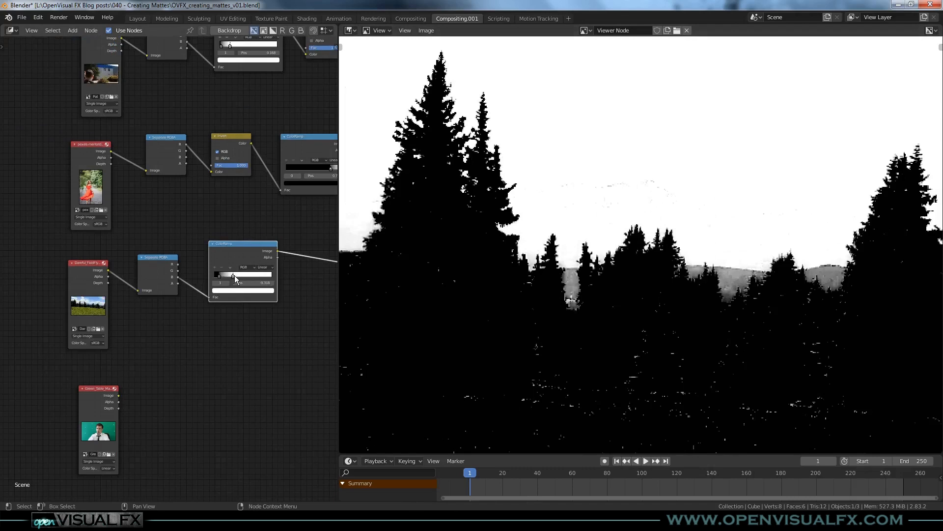
{"action": "left_click_drag", "start_coordinate": [235, 275], "coordinate": [244, 274]}
{"action": "scroll", "coordinate": [565, 243], "scroll_direction": "down", "scroll_amount": 2}
{"action": "middle_click_drag", "start_coordinate": [562, 247], "coordinate": [633, 238]}
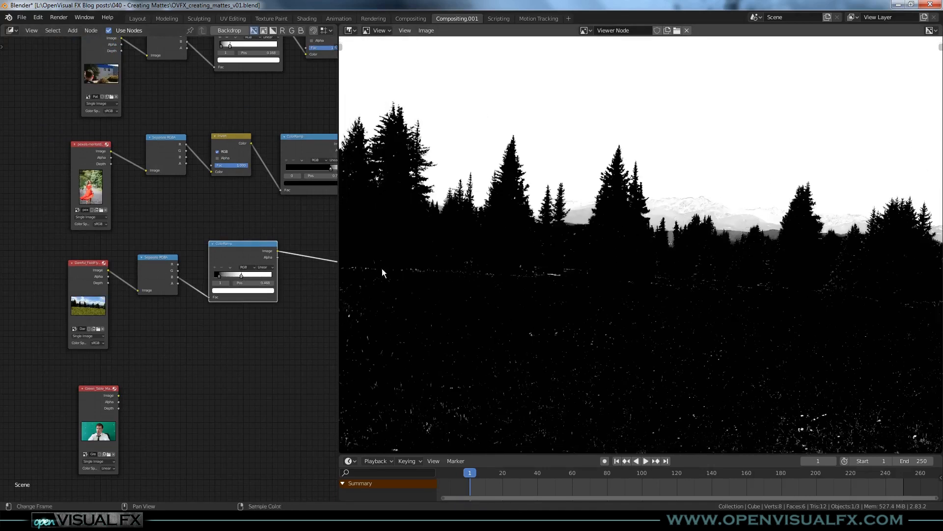
Send the green-screen image of the man to the viewer and bring his head into view.
{"action": "middle_click_drag", "start_coordinate": [185, 379], "coordinate": [193, 277]}
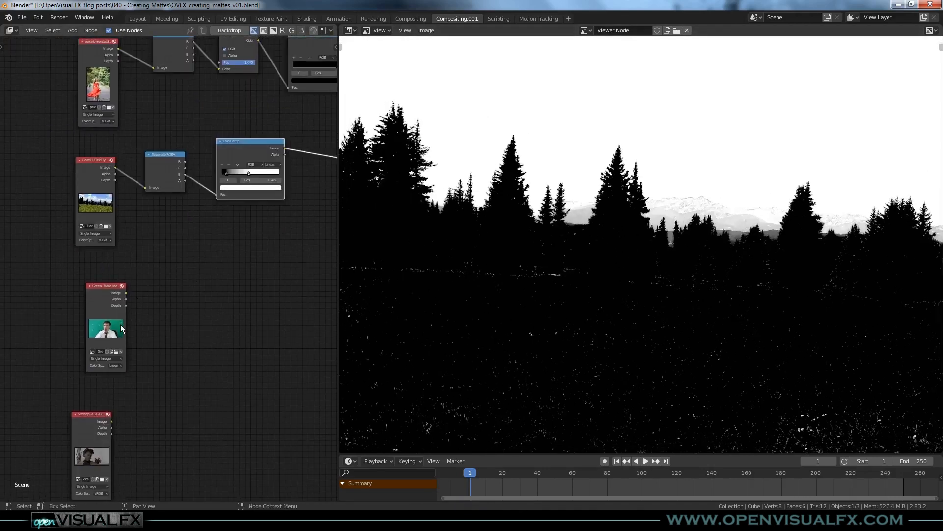
{"action": "left_click", "coordinate": [102, 289], "text": "ctrl+shift"}
{"action": "middle_click_drag", "start_coordinate": [783, 149], "coordinate": [754, 227]}
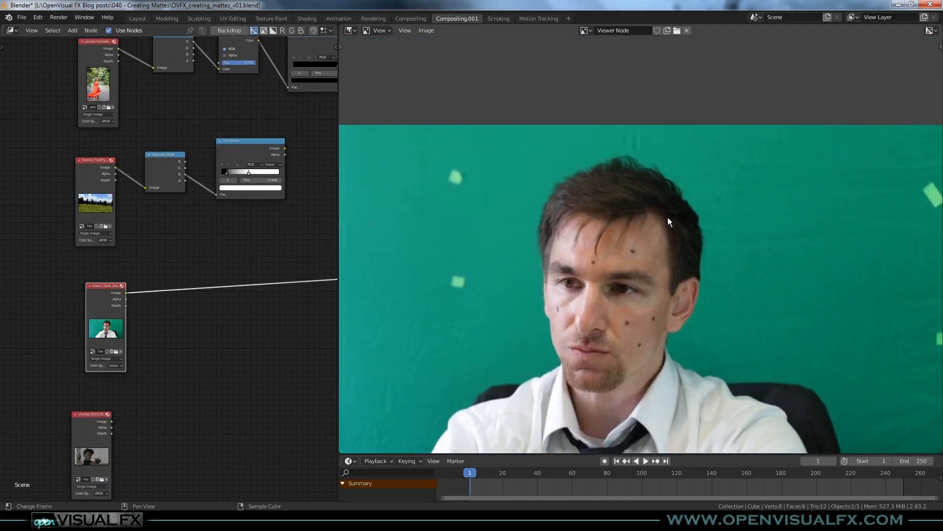
Add a Keying node and insert it on the link between the green-screen image of the man and the viewer.
{"action": "scroll", "coordinate": [641, 206], "scroll_direction": "up", "scroll_amount": 2}
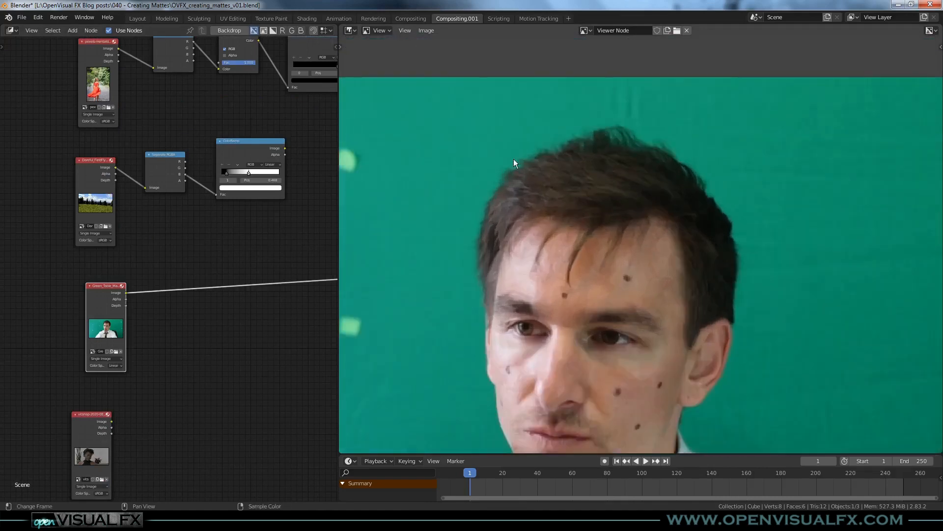
{"action": "scroll", "coordinate": [524, 261], "scroll_direction": "down", "scroll_amount": 1}
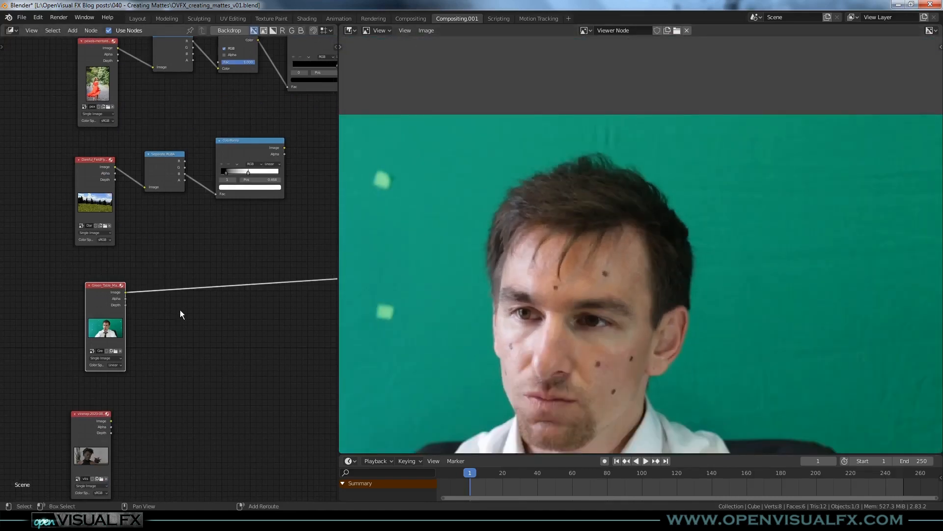
{"action": "middle_click_drag", "start_coordinate": [216, 331], "coordinate": [194, 322]}
{"action": "key", "text": "shift+a"}
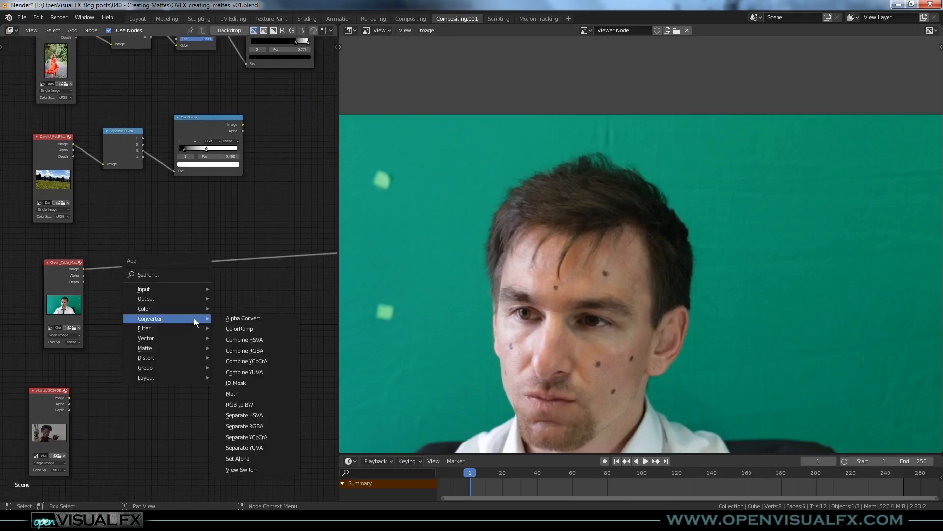
{"action": "mouse_move", "coordinate": [154, 347]}
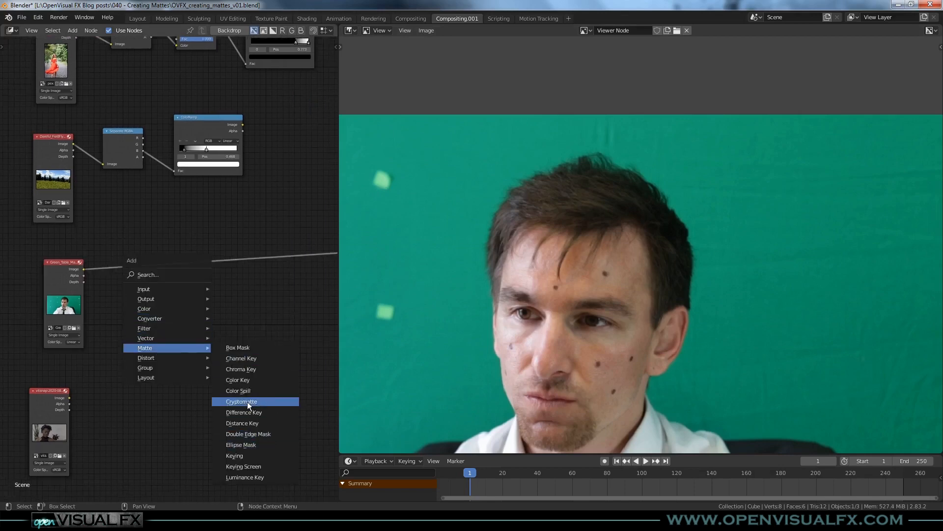
{"action": "left_click", "coordinate": [240, 455]}
{"action": "left_click", "coordinate": [183, 243]}
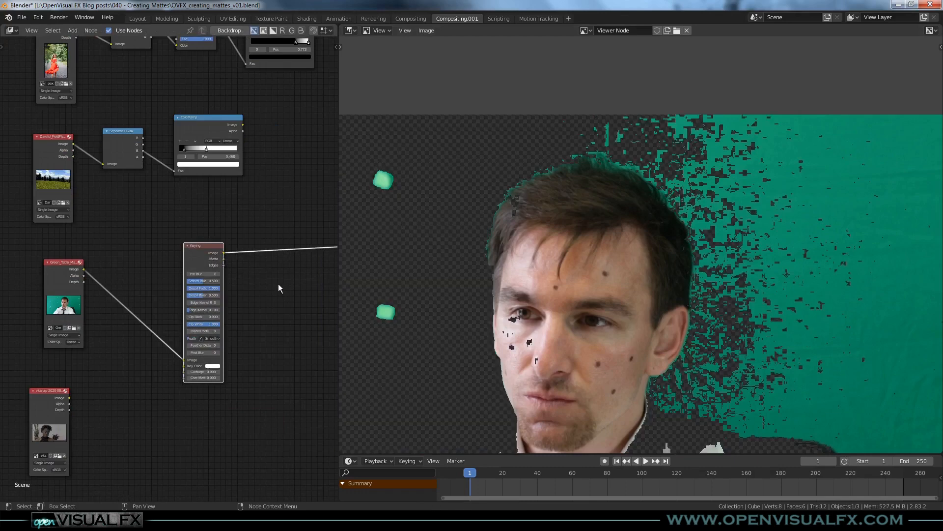
Mute the Keying node, sample its key colour from the green screen above the man's head, and unmute the node.
{"action": "scroll", "coordinate": [219, 228], "scroll_direction": "up", "scroll_amount": 2}
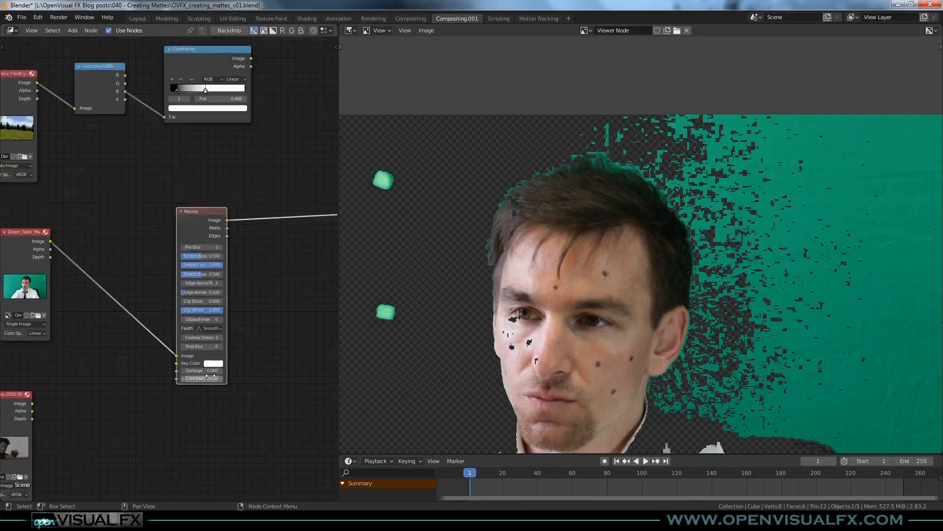
{"action": "key", "text": "m"}
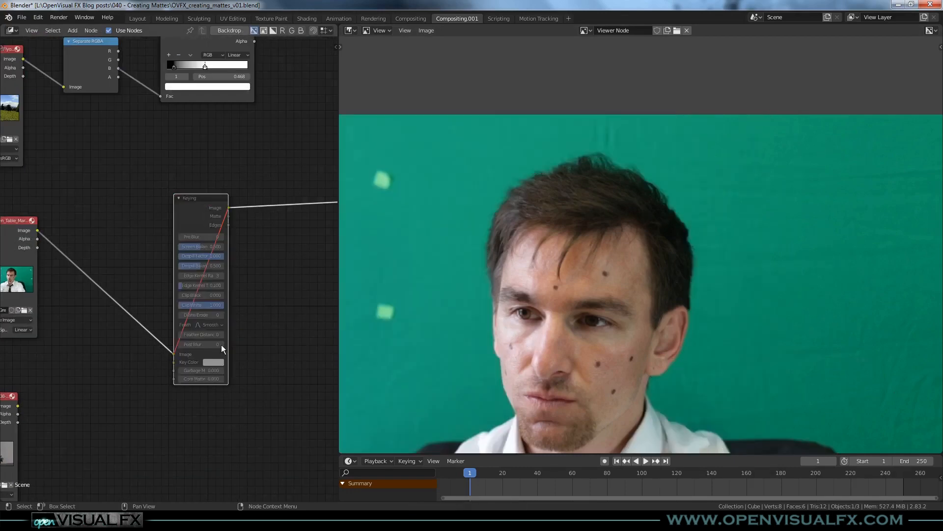
{"action": "left_click", "coordinate": [215, 363]}
{"action": "left_click", "coordinate": [270, 327]}
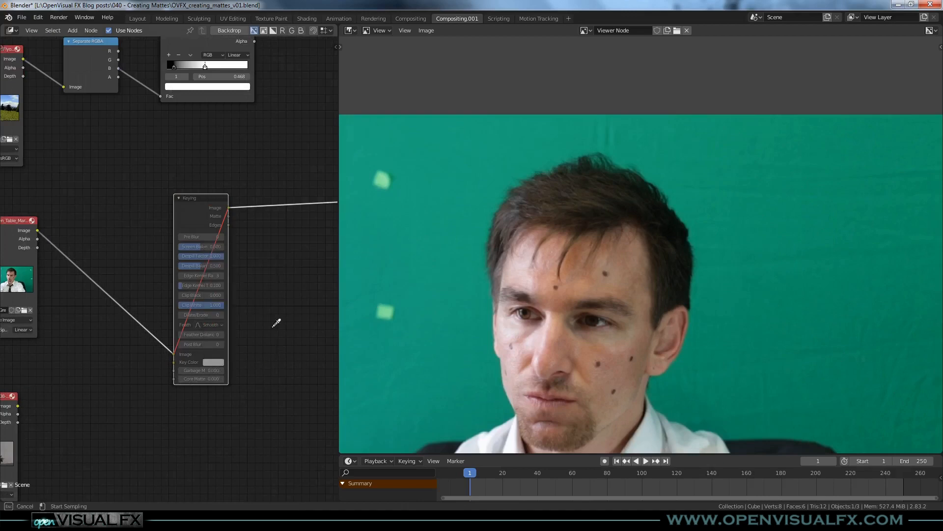
{"action": "left_click", "coordinate": [634, 154]}
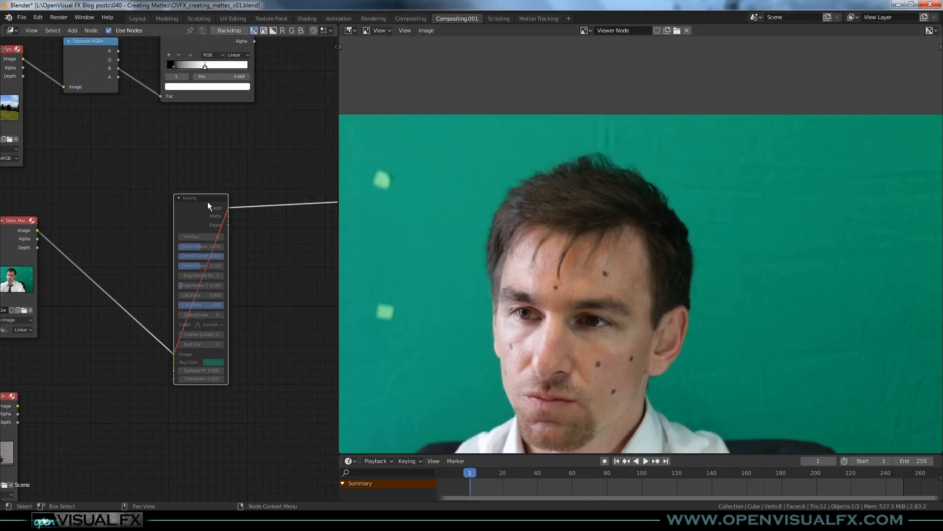
{"action": "key", "text": "m"}
{"action": "scroll", "coordinate": [588, 200], "scroll_direction": "up", "scroll_amount": 2}
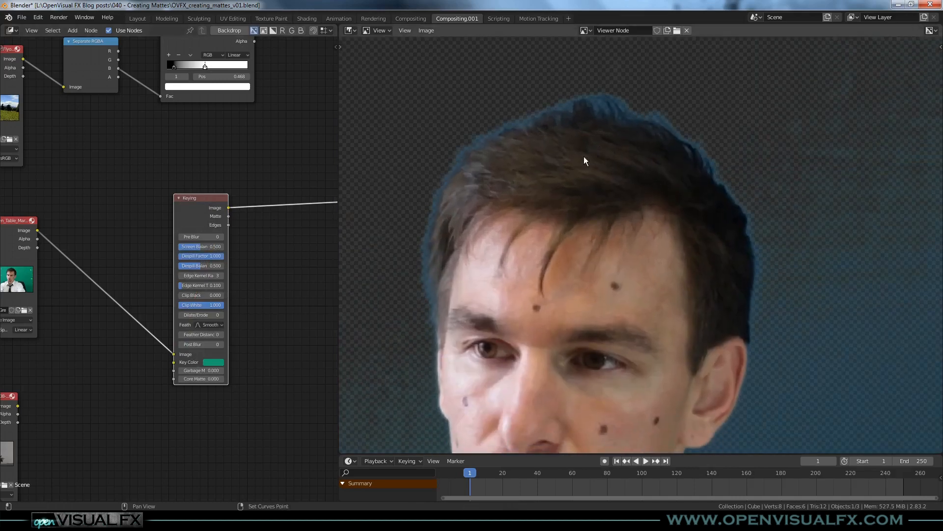
Reposition the Keying node near the green-screen image node and check the keyed result around the man's hair and shoulders.
{"action": "left_click_drag", "start_coordinate": [199, 213], "coordinate": [175, 199]}
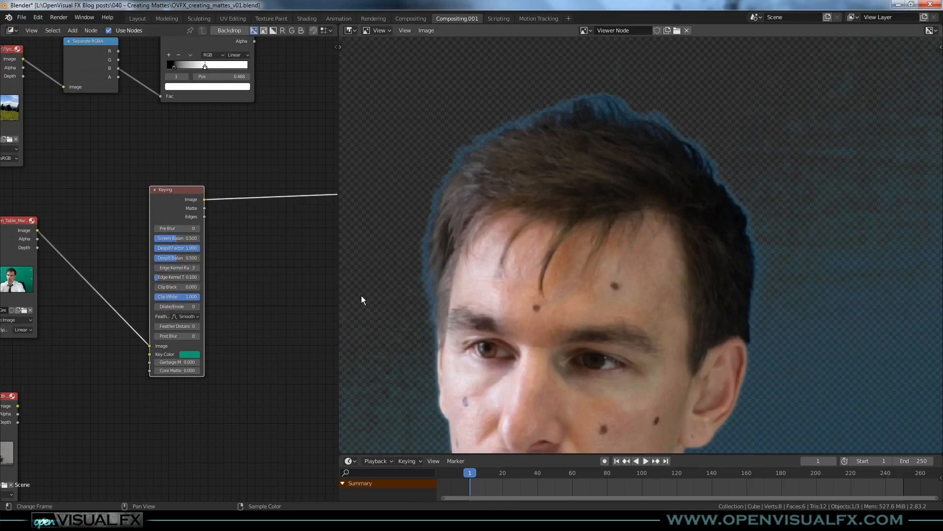
{"action": "scroll", "coordinate": [615, 256], "scroll_direction": "down", "scroll_amount": 3}
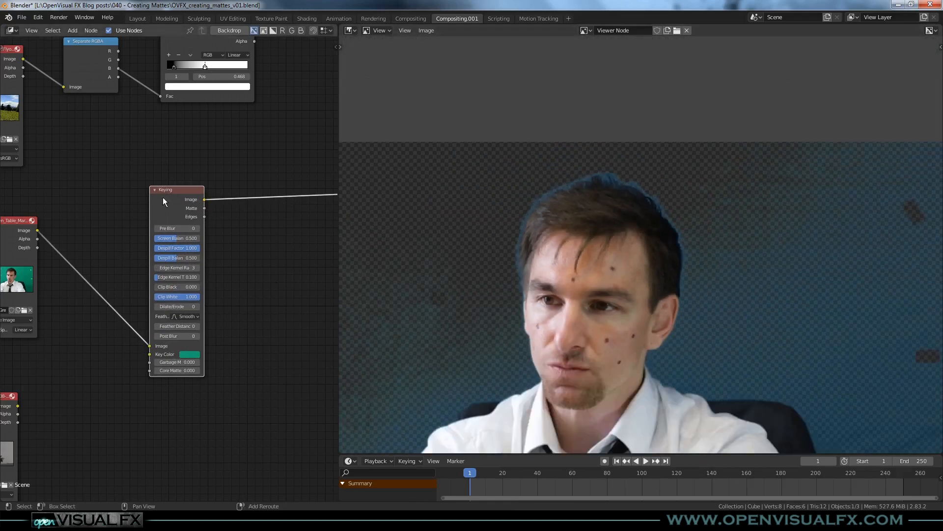
{"action": "middle_click_drag", "start_coordinate": [109, 275], "coordinate": [137, 246]}
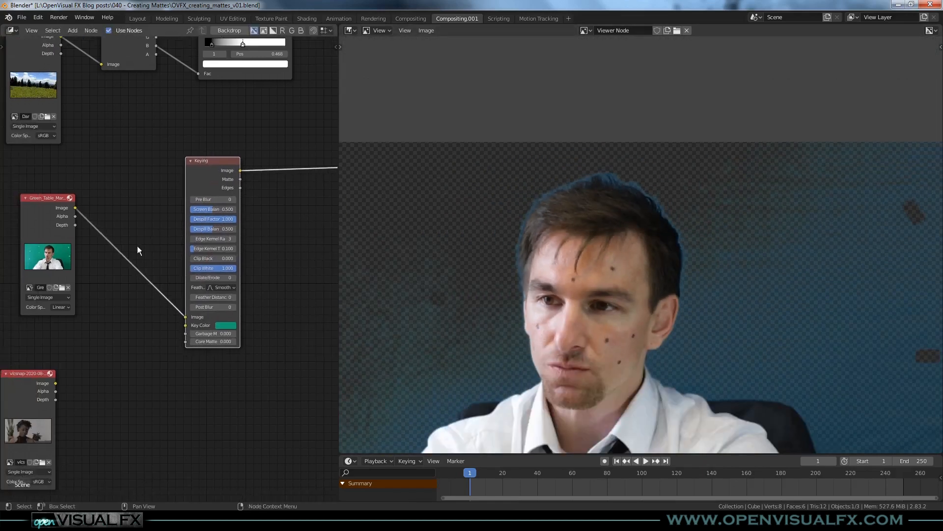
{"action": "left_click_drag", "start_coordinate": [218, 171], "coordinate": [191, 159]}
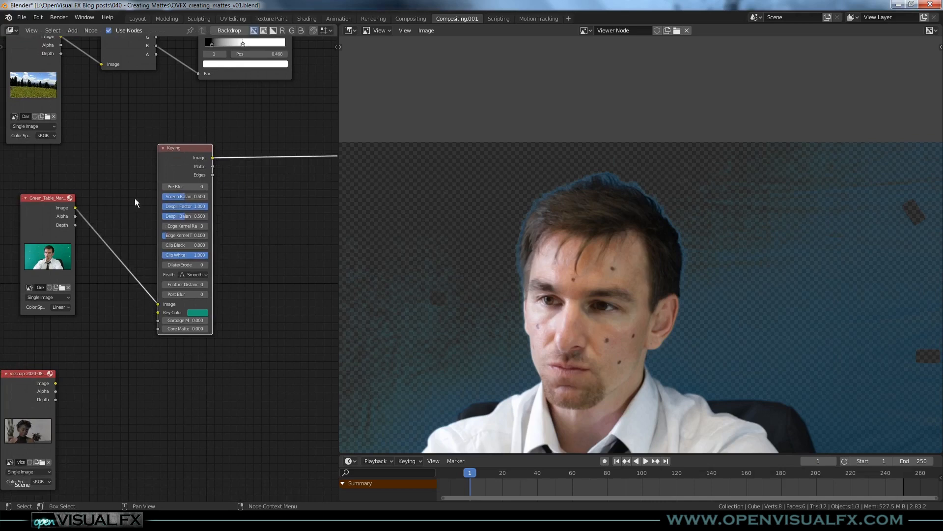
{"action": "middle_click_drag", "start_coordinate": [134, 182], "coordinate": [222, 202]}
{"action": "left_click_drag", "start_coordinate": [123, 225], "coordinate": [99, 201]}
{"action": "left_click_drag", "start_coordinate": [273, 177], "coordinate": [270, 167]}
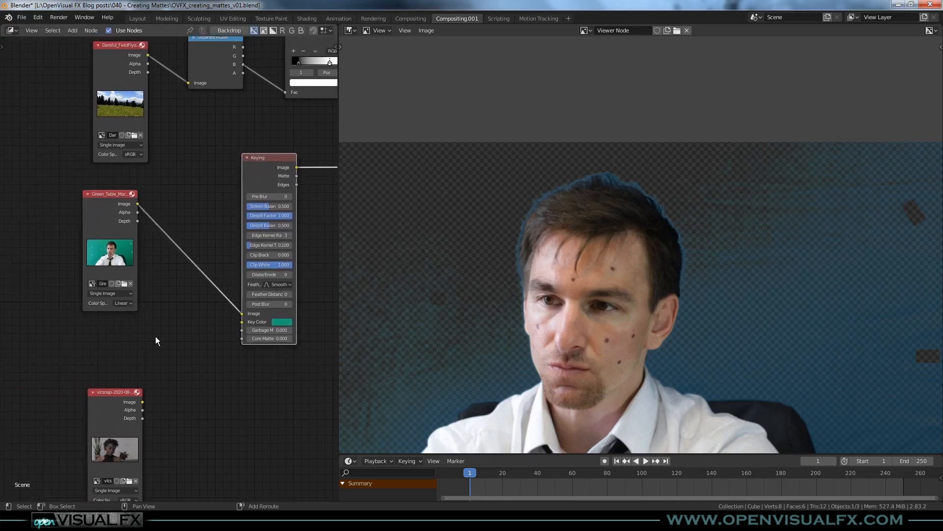
{"action": "middle_click_drag", "start_coordinate": [156, 341], "coordinate": [161, 326]}
{"action": "scroll", "coordinate": [632, 218], "scroll_direction": "up", "scroll_amount": 2}
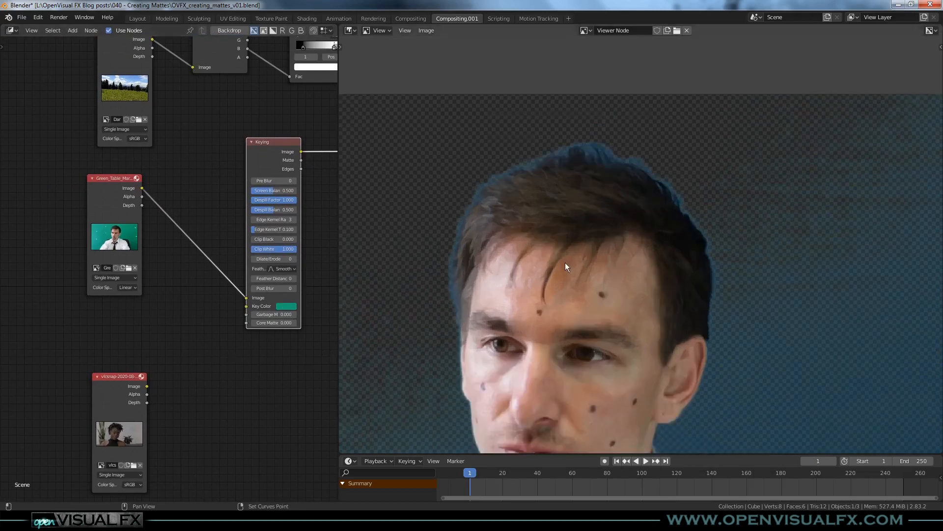
{"action": "middle_click_drag", "start_coordinate": [565, 266], "coordinate": [583, 211]}
{"action": "middle_click_drag", "start_coordinate": [208, 278], "coordinate": [171, 306]}
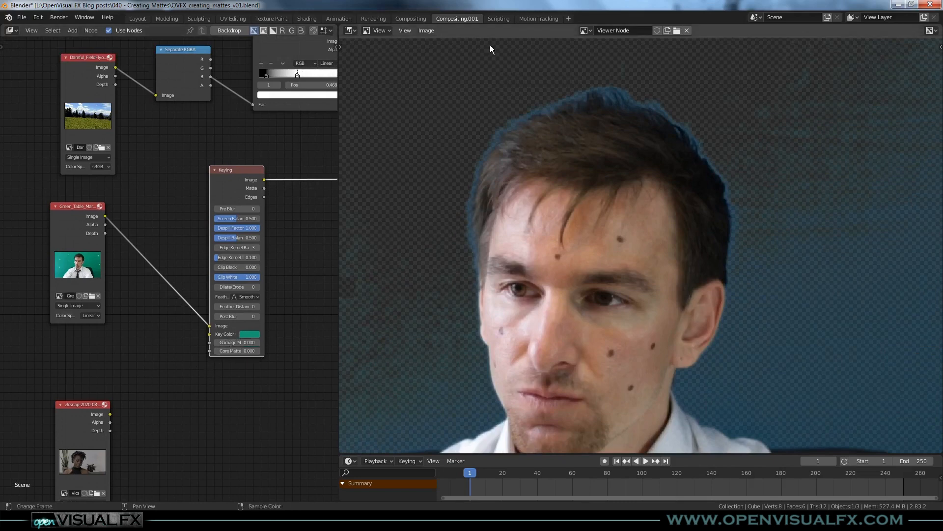
{"action": "left_click", "coordinate": [527, 18]}
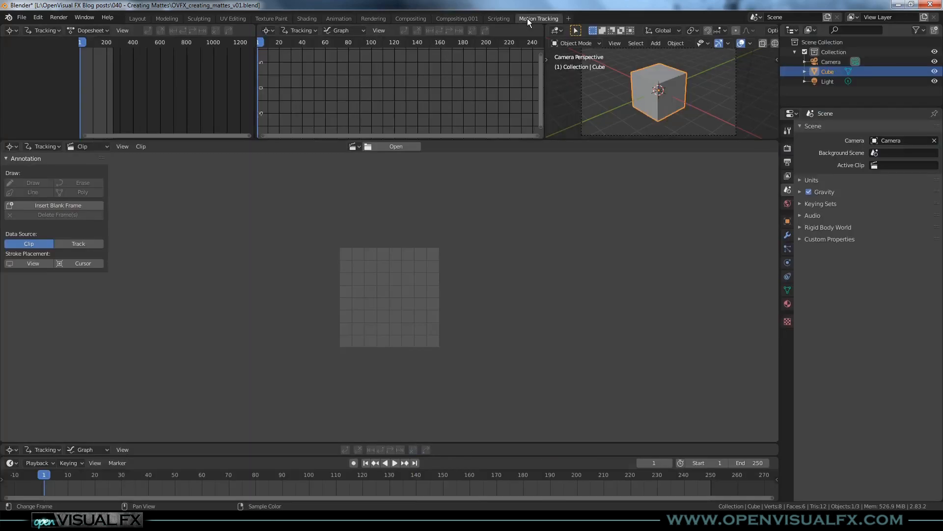
{"action": "left_click", "coordinate": [353, 146]}
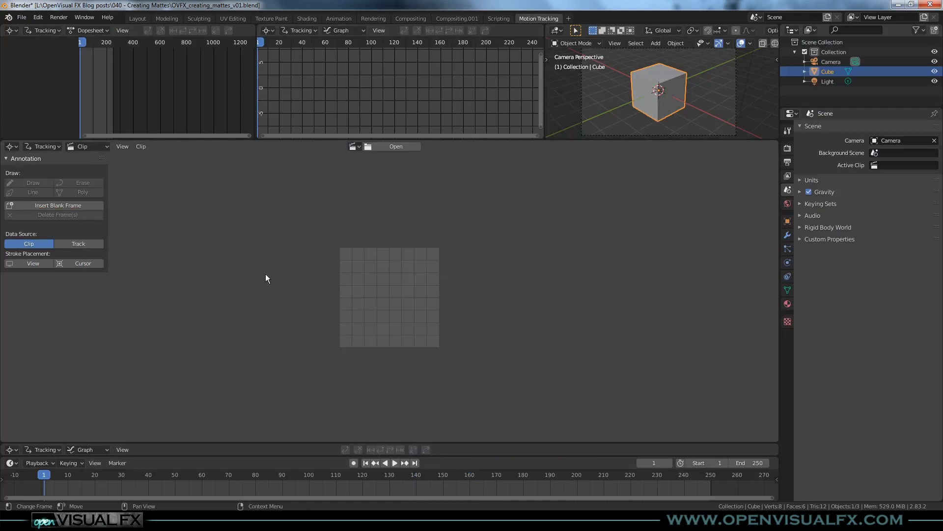
{"action": "mouse_move", "coordinate": [134, 520]}
{"action": "left_click", "coordinate": [441, 20]}
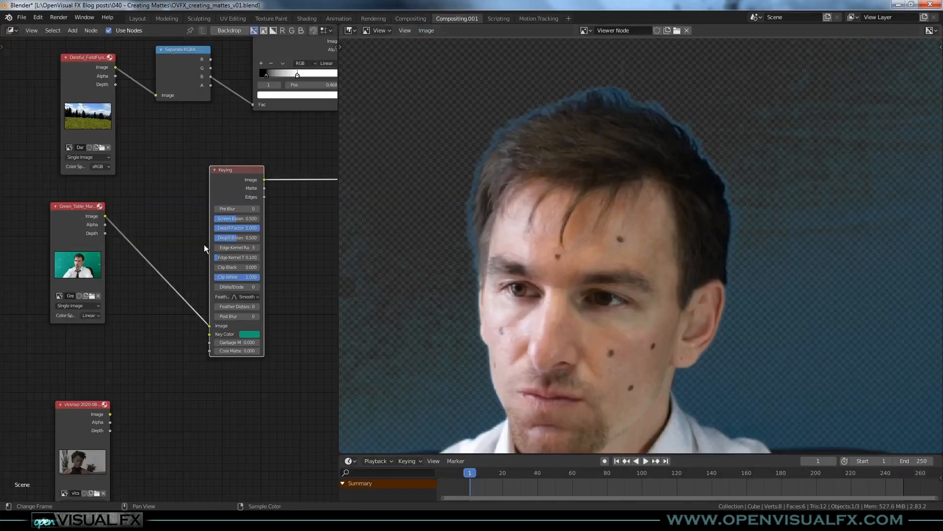
{"action": "scroll", "coordinate": [78, 226], "scroll_direction": "up", "scroll_amount": 2}
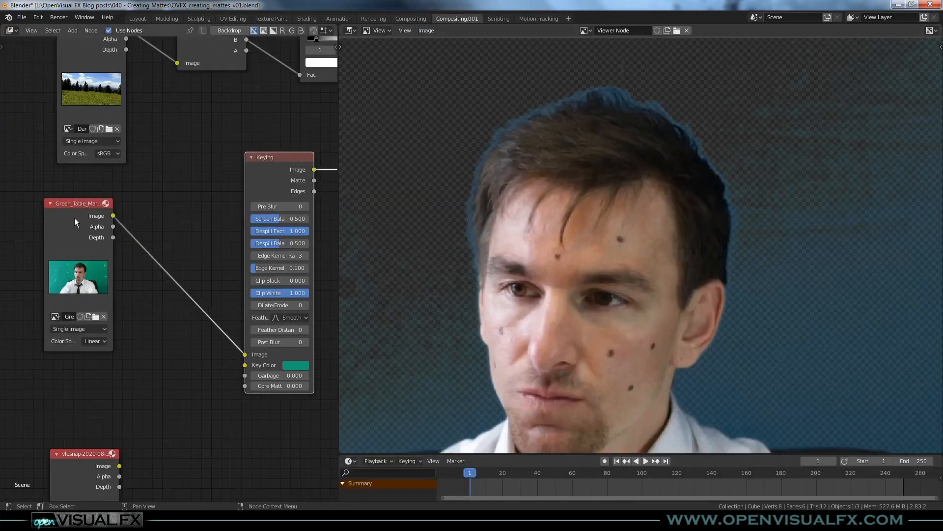
Switch to the UV Editing workspace and display the Green_Table_Markers_Locked_v02 image in its image editor, framing the whole picture.
{"action": "left_click", "coordinate": [232, 18]}
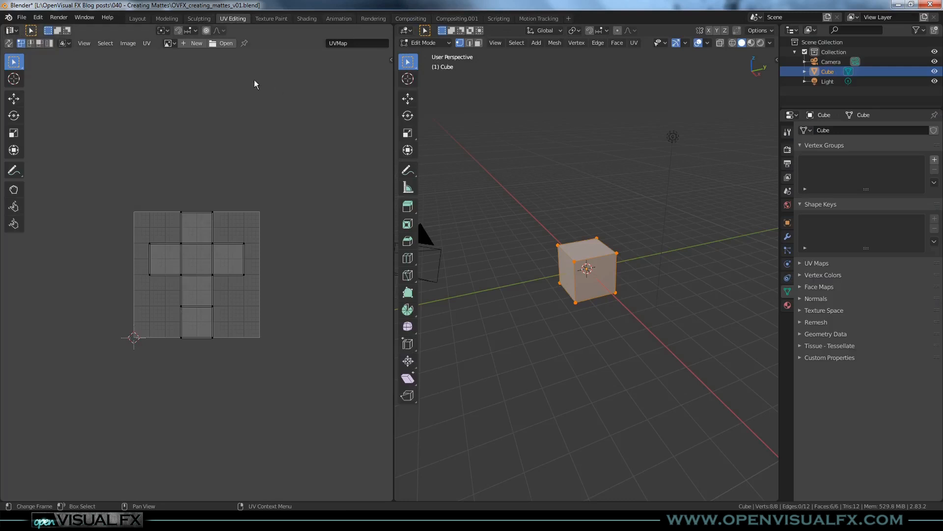
{"action": "left_click", "coordinate": [175, 43]}
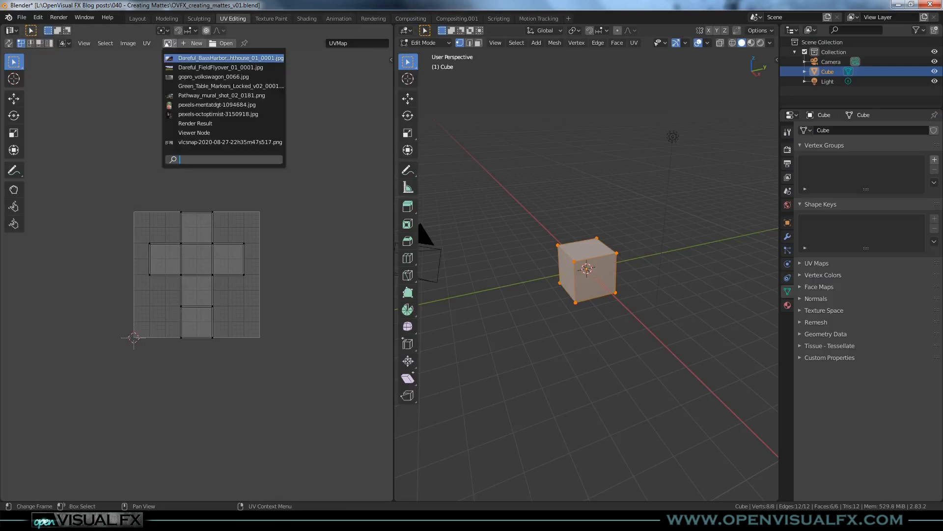
{"action": "left_click", "coordinate": [193, 86]}
{"action": "scroll", "coordinate": [196, 216], "scroll_direction": "down", "scroll_amount": 7}
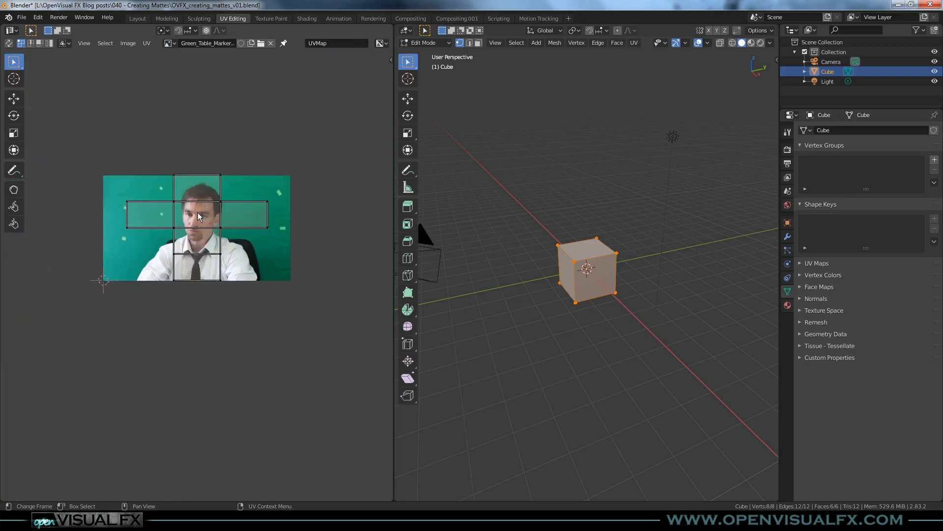
{"action": "scroll", "coordinate": [198, 211], "scroll_direction": "up", "scroll_amount": 3}
{"action": "left_click", "coordinate": [170, 44]}
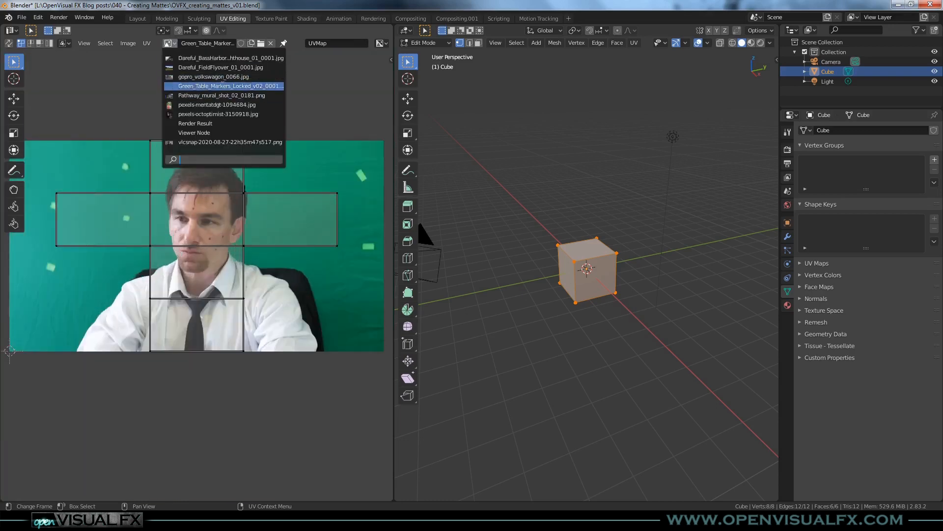
{"action": "left_click", "coordinate": [276, 382]}
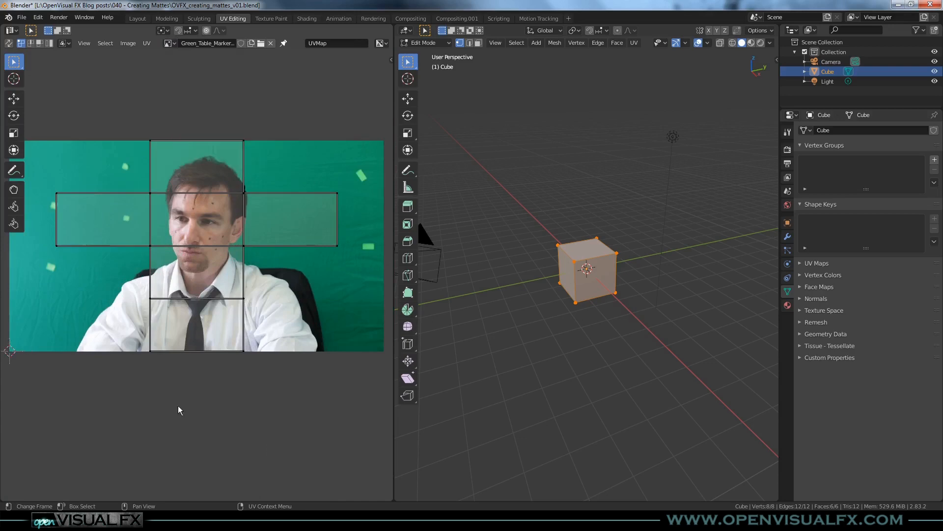
Switch to Windows Explorer, look through the face-tracking EXR folder in frame sequences for the green-screen footage, and return to Blender.
{"action": "left_click", "coordinate": [148, 521]}
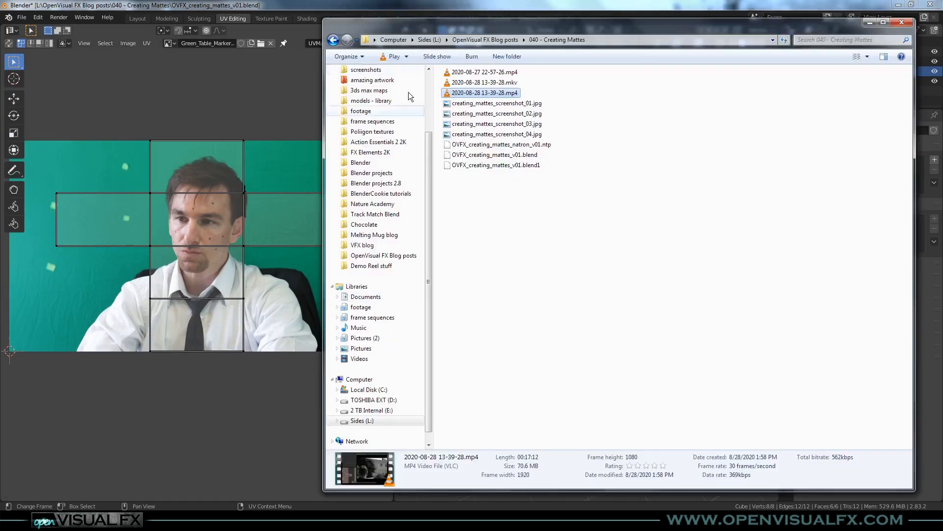
{"action": "left_click", "coordinate": [372, 121]}
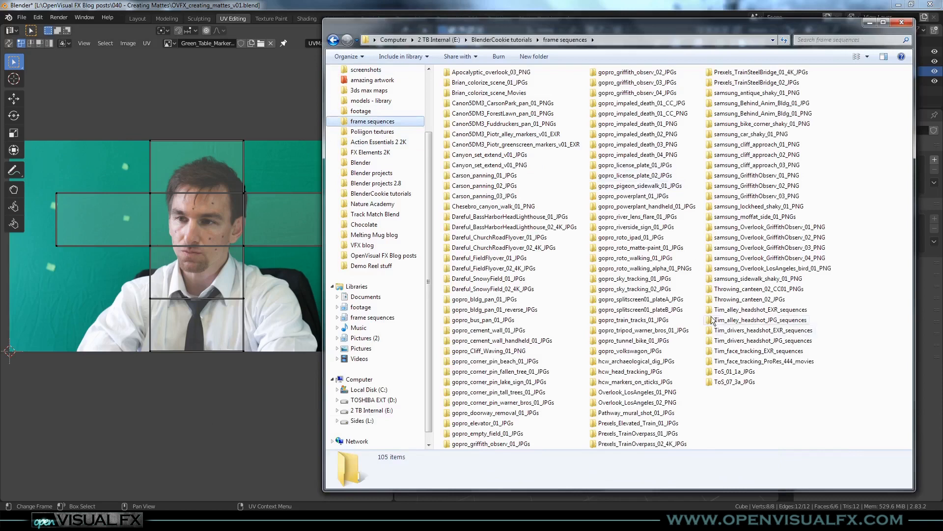
{"action": "left_click", "coordinate": [756, 342]}
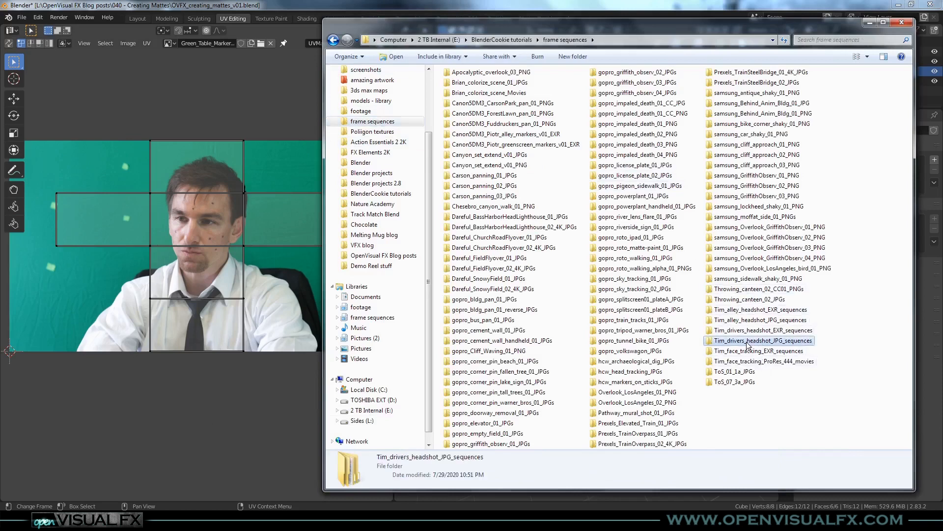
{"action": "double_click", "coordinate": [751, 351]}
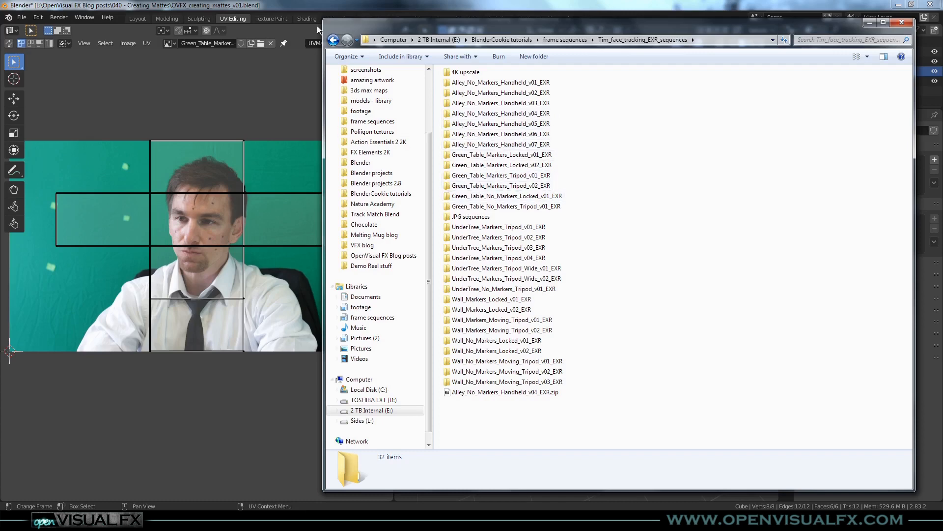
{"action": "left_click", "coordinate": [293, 7]}
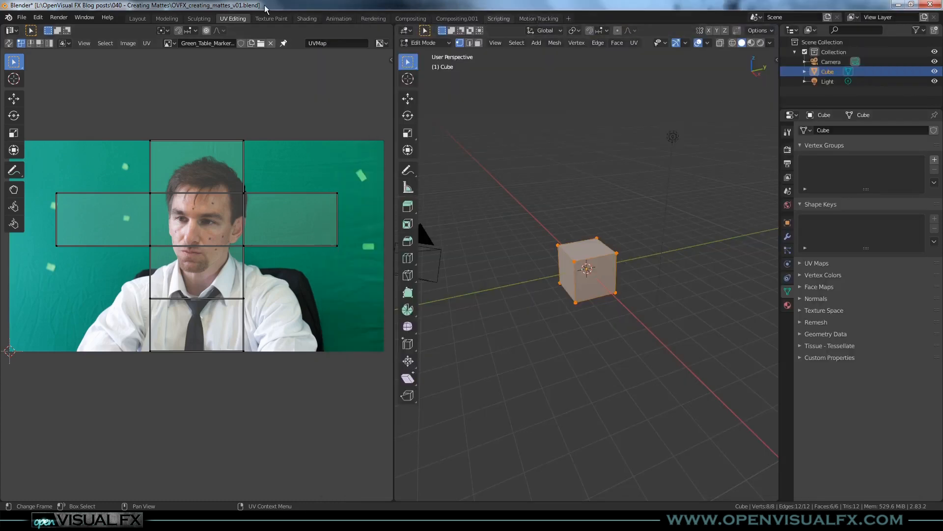
{"action": "left_click", "coordinate": [168, 43]}
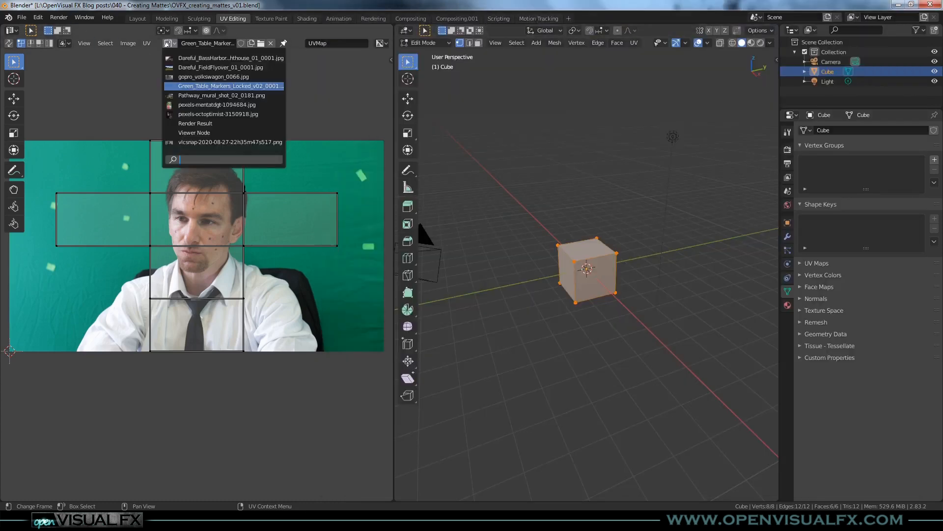
{"action": "key", "text": "Up"}
{"action": "key", "text": "Up"}
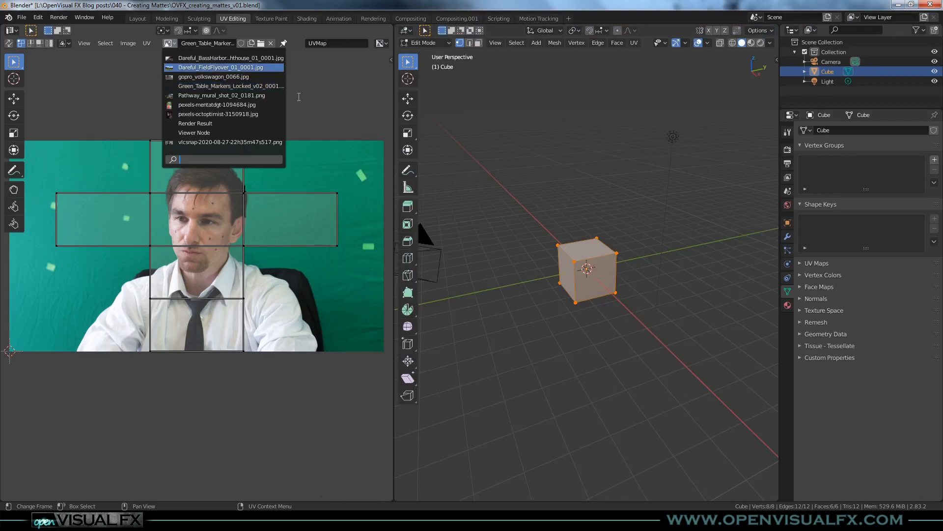
{"action": "key", "text": "Down"}
{"action": "key", "text": "Down"}
{"action": "key", "text": "Up"}
{"action": "key", "text": "Up"}
{"action": "key", "text": "Up"}
{"action": "key", "text": "Down"}
{"action": "key", "text": "Down"}
{"action": "key", "text": "Down"}
{"action": "key", "text": "Down"}
{"action": "key", "text": "Down"}
{"action": "key", "text": "Down"}
{"action": "key", "text": "Down"}
Show the properties of the Green_Table_Markers_Locked_v02 image to examine its source file path.
{"action": "type", "text": "n"}
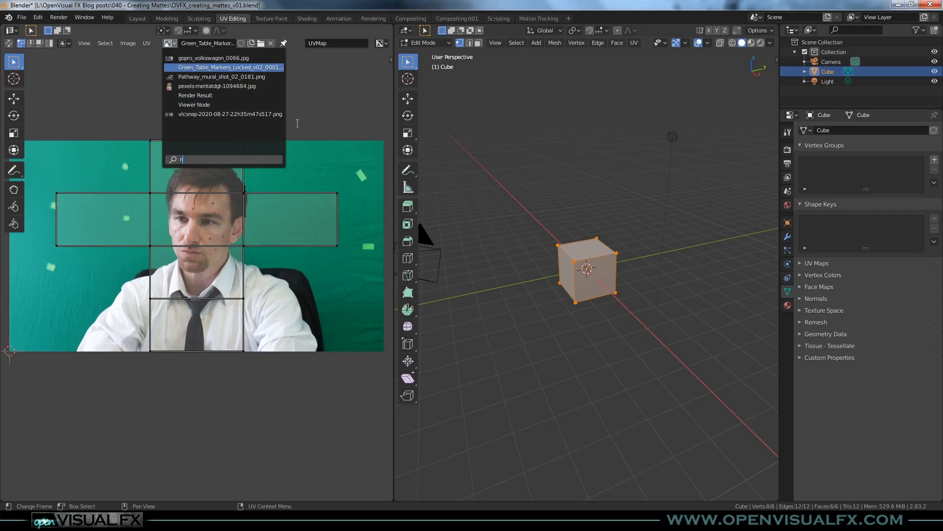
{"action": "key", "text": "Escape"}
{"action": "key", "text": "n"}
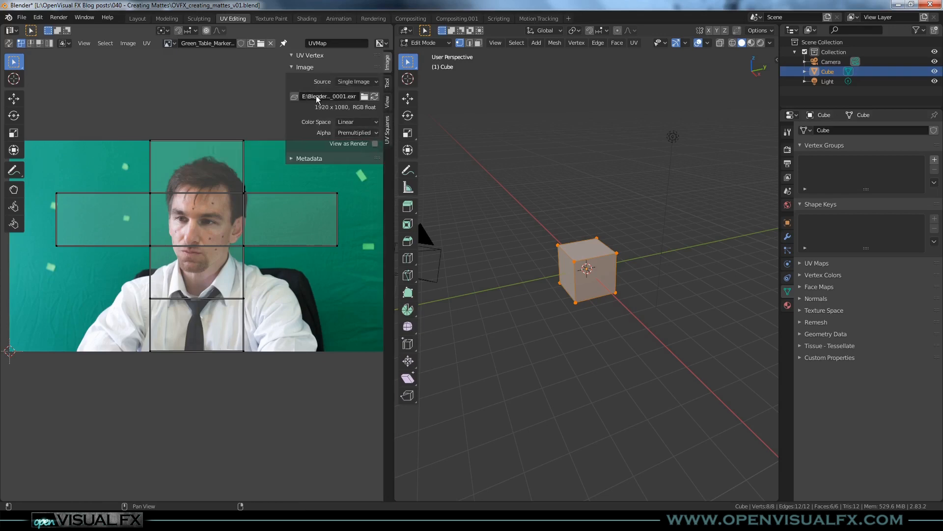
Copy the folder path of the Green_Table_Markers_Locked_v02 EXR sequence from the image's file browser, leaving the image source as it is.
{"action": "left_click", "coordinate": [365, 97]}
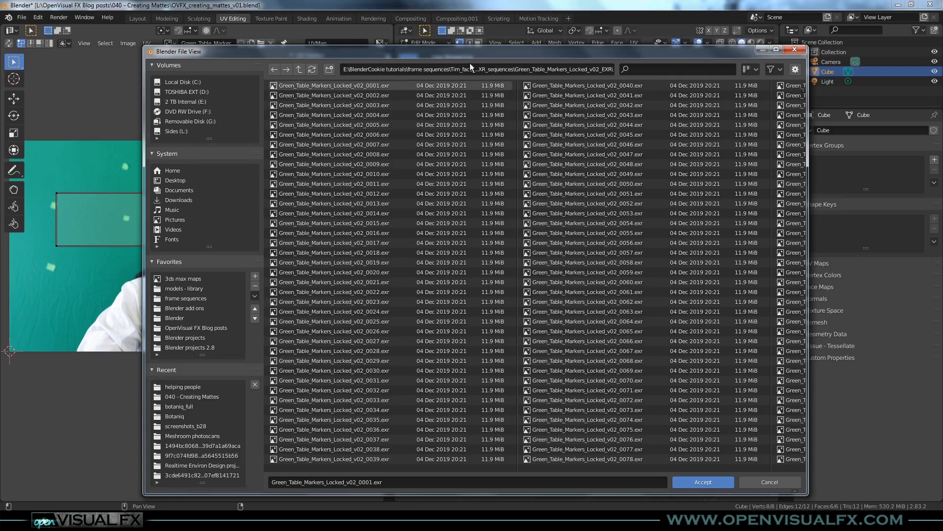
{"action": "left_click", "coordinate": [538, 68]}
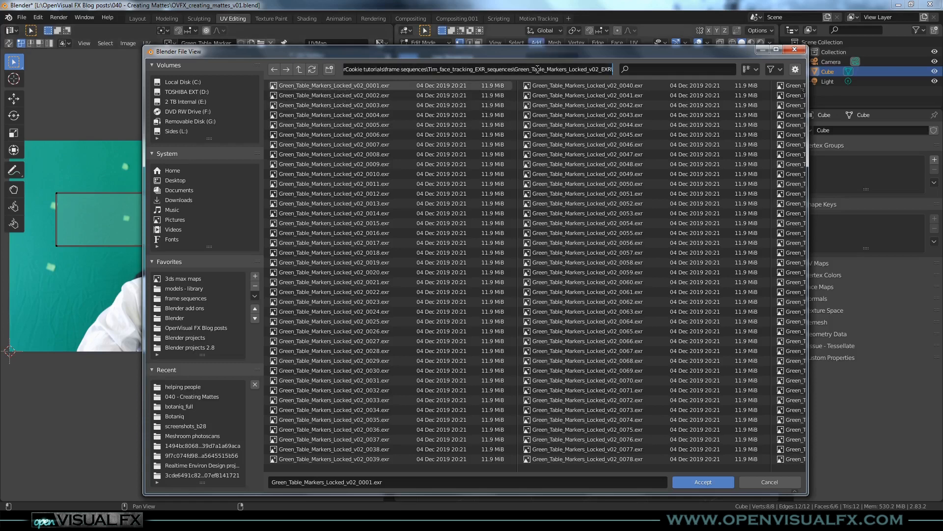
{"action": "left_click", "coordinate": [775, 480]}
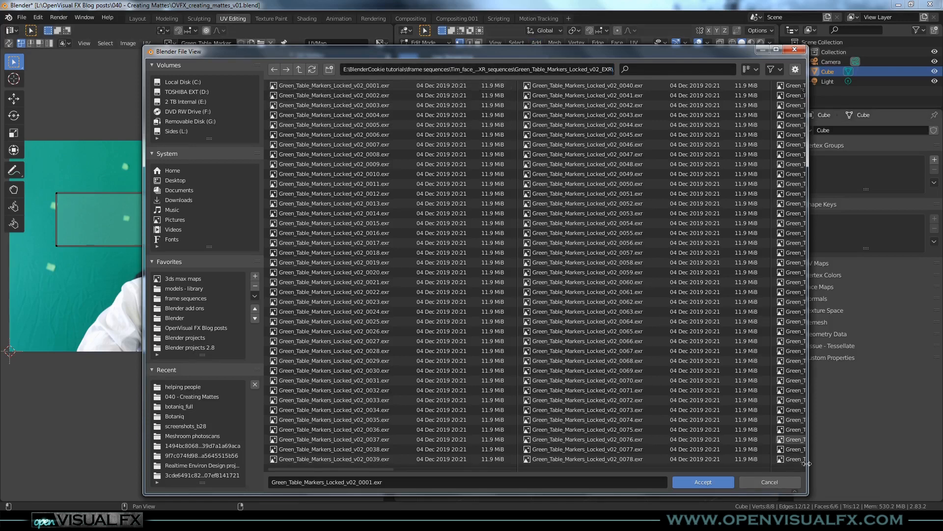
{"action": "left_click", "coordinate": [769, 483]}
In the Motion Tracking workspace, load Green_Table_Markers_Locked_v02_0001.exr as a movie clip from the copied folder path.
{"action": "left_click", "coordinate": [539, 19]}
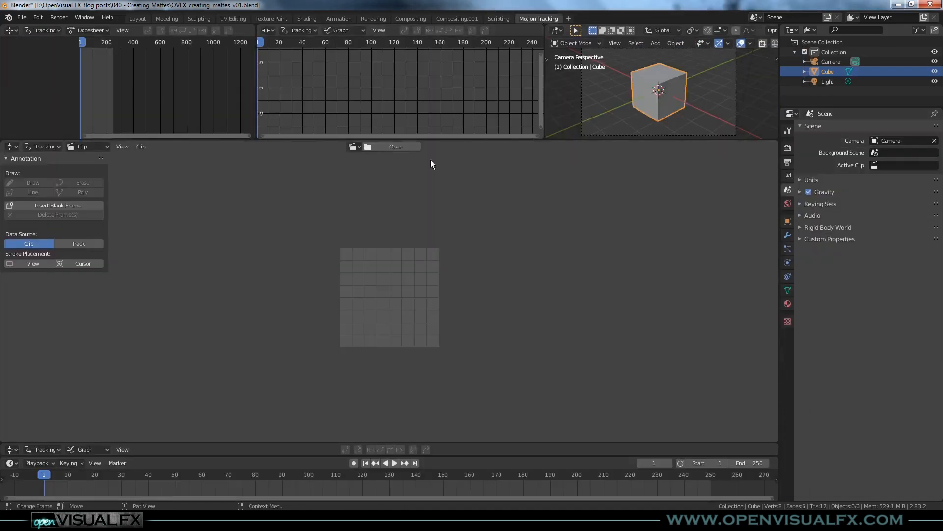
{"action": "left_click", "coordinate": [361, 146]}
{"action": "left_click", "coordinate": [386, 147]}
{"action": "left_click", "coordinate": [393, 69]}
{"action": "key", "text": "ctrl+v"}
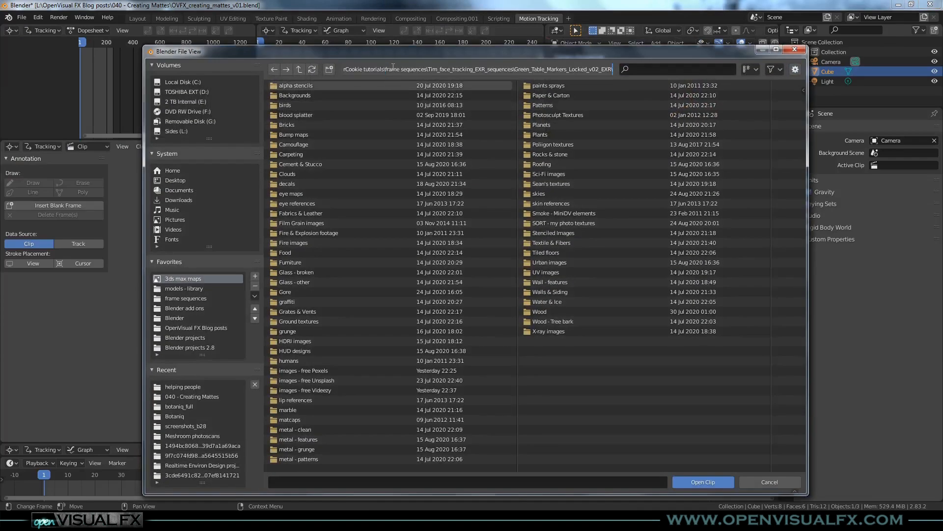
{"action": "key", "text": "Return"}
{"action": "left_click", "coordinate": [374, 85]}
{"action": "left_click", "coordinate": [703, 481]}
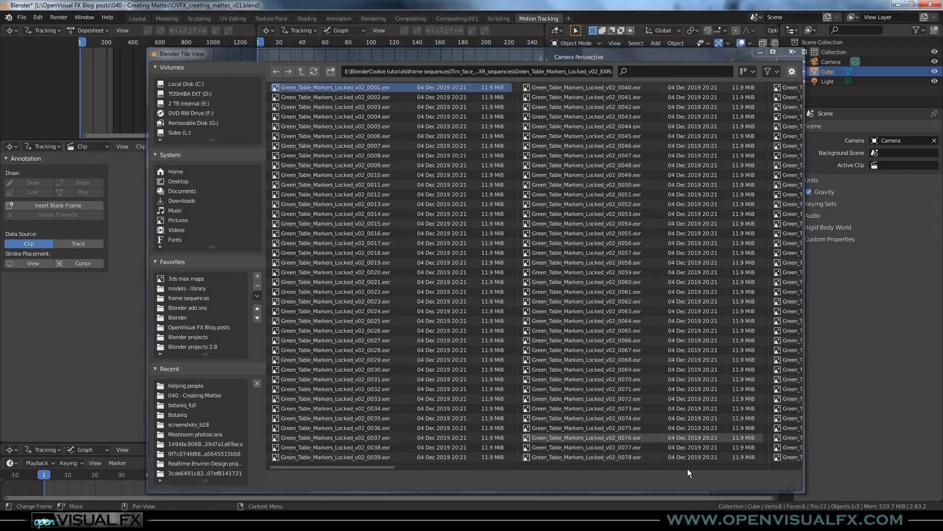
{"action": "scroll", "coordinate": [358, 217], "scroll_direction": "up", "scroll_amount": 2}
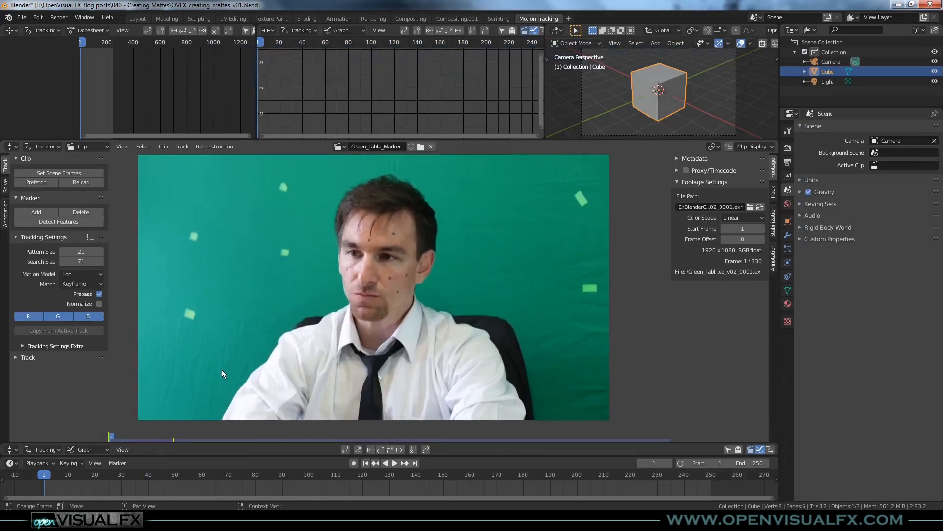
Add tracking markers on the green background along the image-left side of the man, from the lower shoulder up to the top of his head.
{"action": "left_click", "coordinate": [213, 405], "text": "ctrl"}
{"action": "left_click", "coordinate": [251, 361], "text": "ctrl"}
{"action": "left_click", "coordinate": [284, 322], "text": "ctrl"}
{"action": "left_click", "coordinate": [327, 300], "text": "ctrl"}
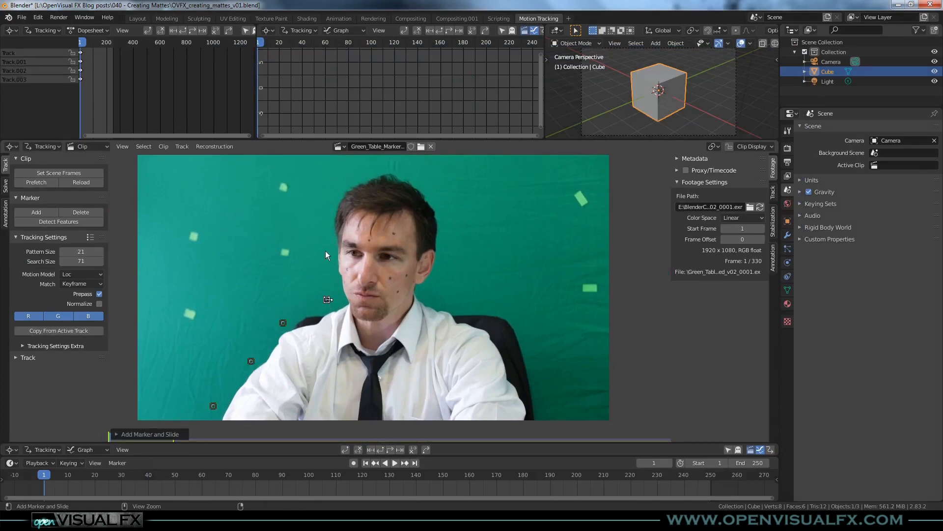
{"action": "left_click", "coordinate": [325, 251], "text": "ctrl"}
{"action": "left_click", "coordinate": [326, 195], "text": "ctrl"}
{"action": "left_click", "coordinate": [358, 169], "text": "ctrl"}
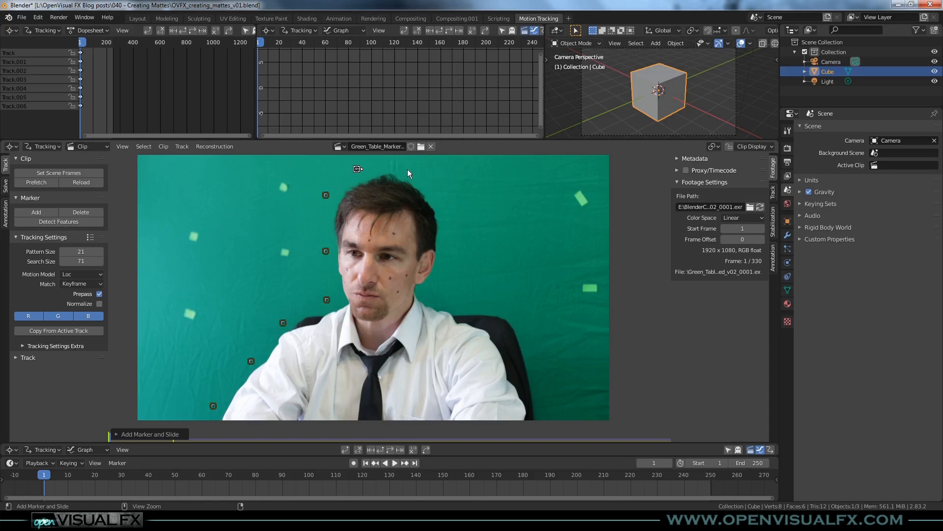
Add tracking markers on the green background down the image-right side of the man's head, neck and chair.
{"action": "left_click", "coordinate": [408, 169], "text": "ctrl"}
{"action": "left_click", "coordinate": [436, 195], "text": "ctrl"}
{"action": "left_click", "coordinate": [449, 237], "text": "ctrl"}
{"action": "left_click", "coordinate": [442, 275], "text": "ctrl"}
{"action": "left_click", "coordinate": [443, 301], "text": "ctrl"}
{"action": "left_click", "coordinate": [486, 304], "text": "ctrl"}
{"action": "left_click", "coordinate": [537, 358], "text": "ctrl"}
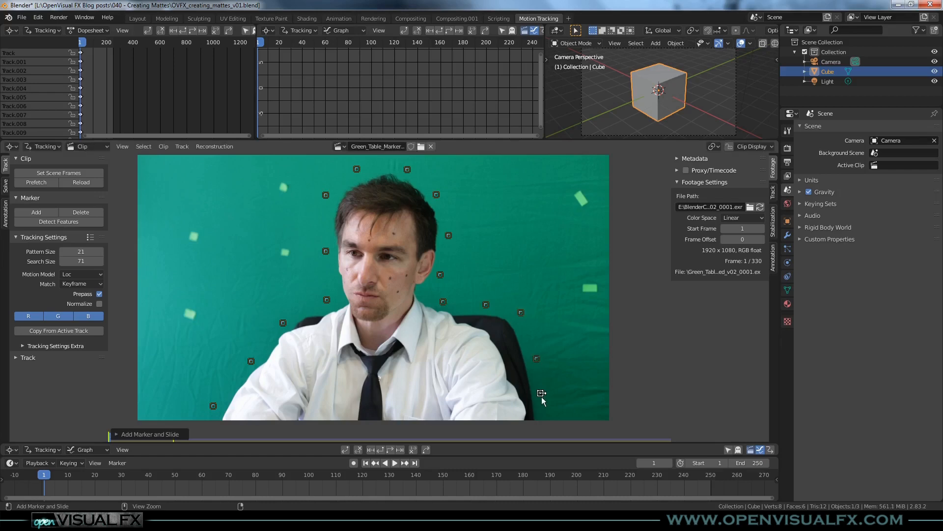
{"action": "left_click", "coordinate": [546, 413], "text": "ctrl"}
Scatter more tracking markers over the outer areas of the green background on both sides of the man.
{"action": "left_click", "coordinate": [163, 362], "text": "ctrl"}
{"action": "left_click", "coordinate": [218, 181], "text": "ctrl"}
{"action": "left_click", "coordinate": [589, 176], "text": "ctrl"}
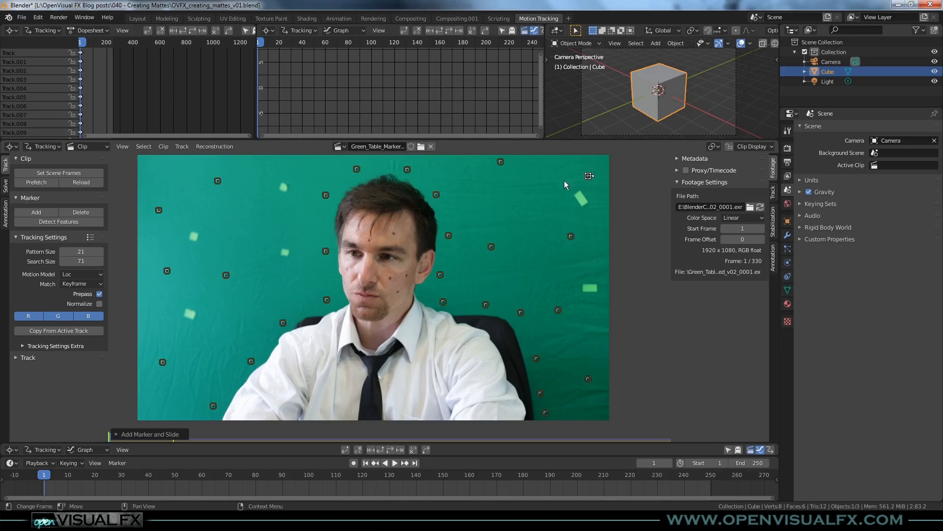
In the Compositing.001 workspace, add a Keying Screen node using the Green_Table_Markers_Locked_v02_0001.exr clip and place it below the green-screen image node.
{"action": "left_click", "coordinate": [459, 19]}
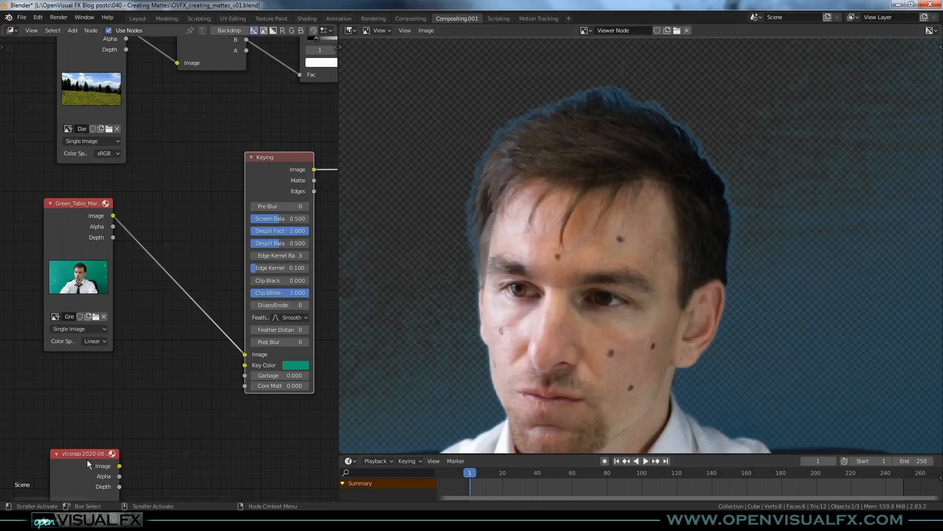
{"action": "key", "text": "shift+a"}
{"action": "mouse_move", "coordinate": [146, 402]}
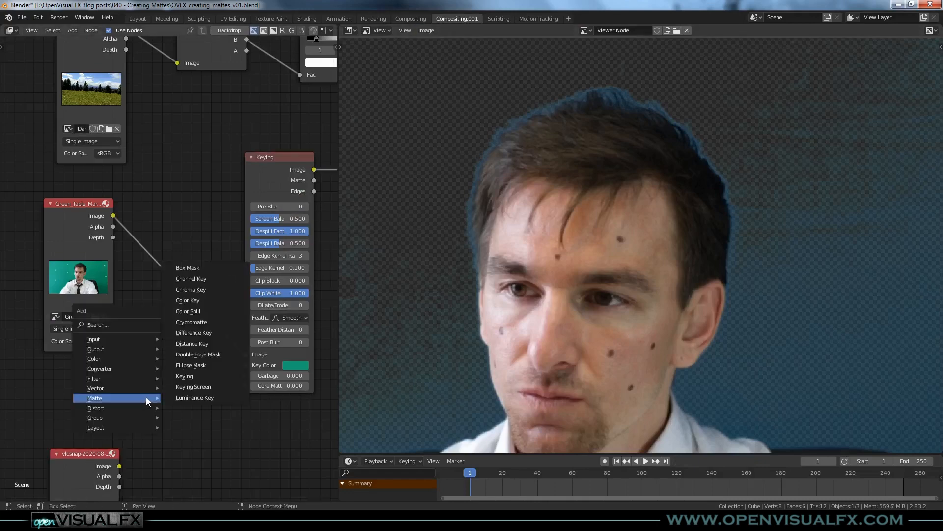
{"action": "left_click", "coordinate": [188, 387]}
{"action": "left_click", "coordinate": [155, 386]}
{"action": "left_click", "coordinate": [153, 384]}
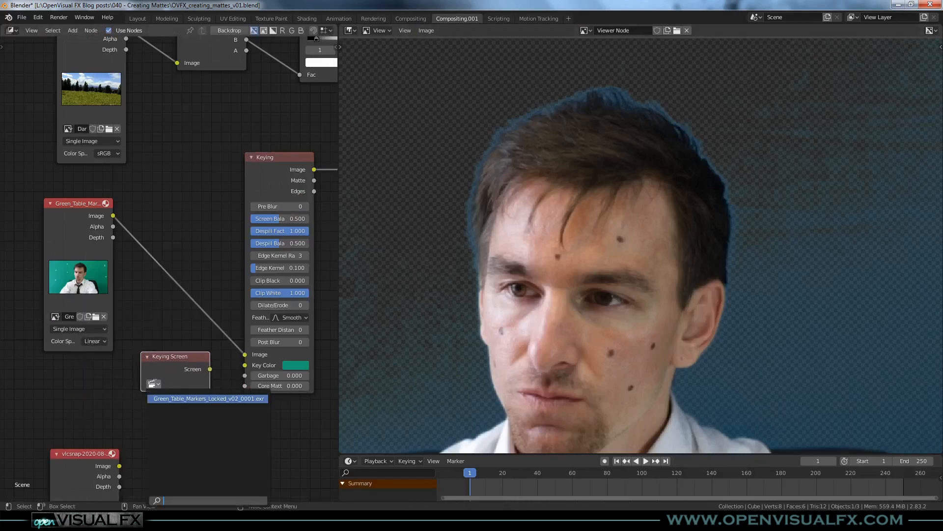
{"action": "left_click", "coordinate": [189, 399]}
{"action": "left_click_drag", "start_coordinate": [187, 368], "coordinate": [165, 368]}
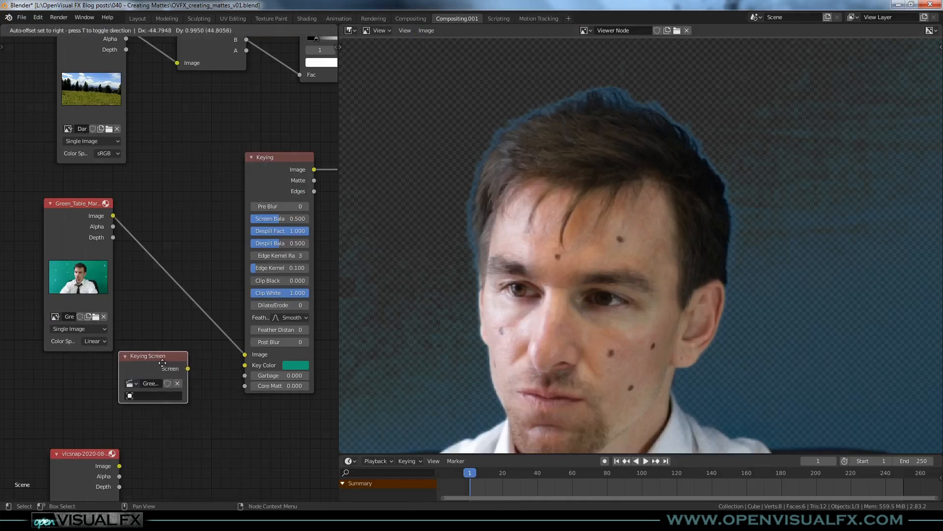
Preview the Keying Screen node's output in the viewer to examine the generated green gradient.
{"action": "left_click", "coordinate": [172, 364], "text": "ctrl+shift"}
{"action": "scroll", "coordinate": [633, 275], "scroll_direction": "down", "scroll_amount": 5}
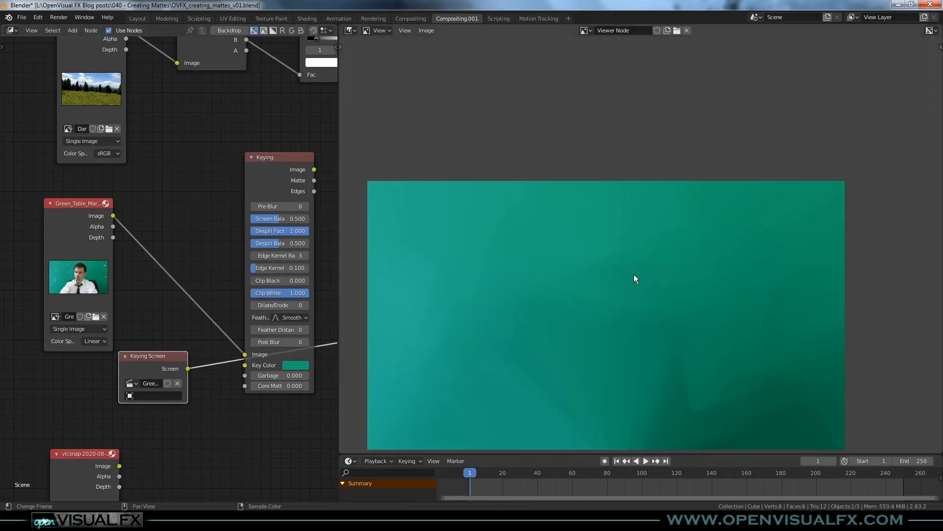
{"action": "middle_click_drag", "start_coordinate": [602, 311], "coordinate": [645, 241]}
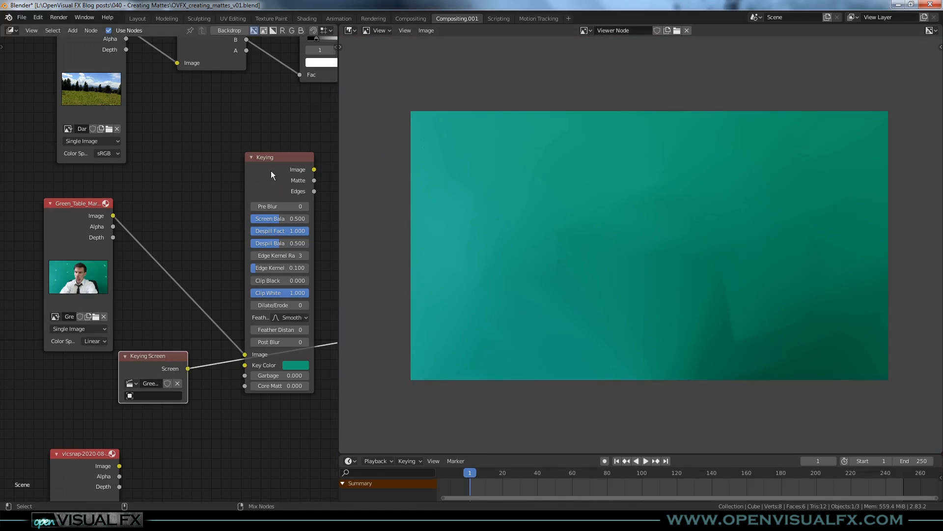
Connect the Keying Screen output to the Keying node's Key Color input and check the keyed image in the viewer.
{"action": "left_click", "coordinate": [281, 187], "text": "ctrl+shift"}
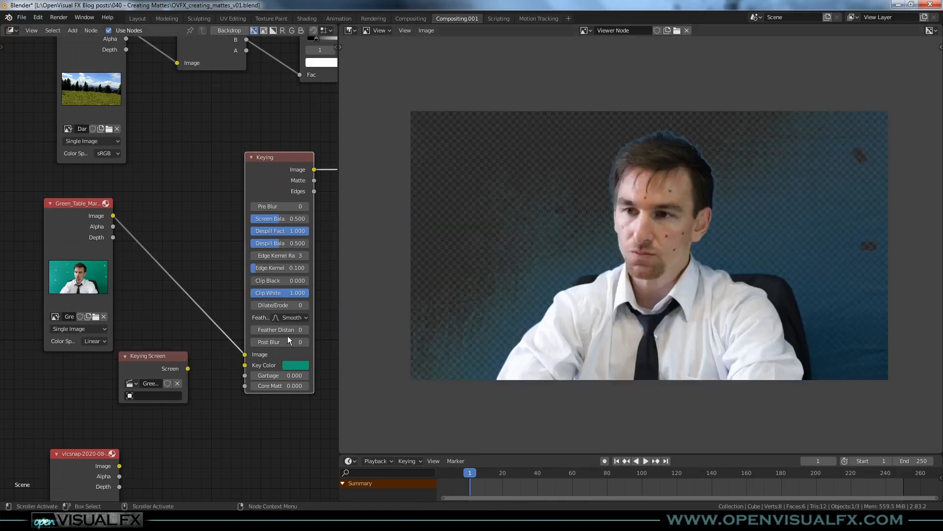
{"action": "left_click_drag", "start_coordinate": [187, 369], "coordinate": [245, 365]}
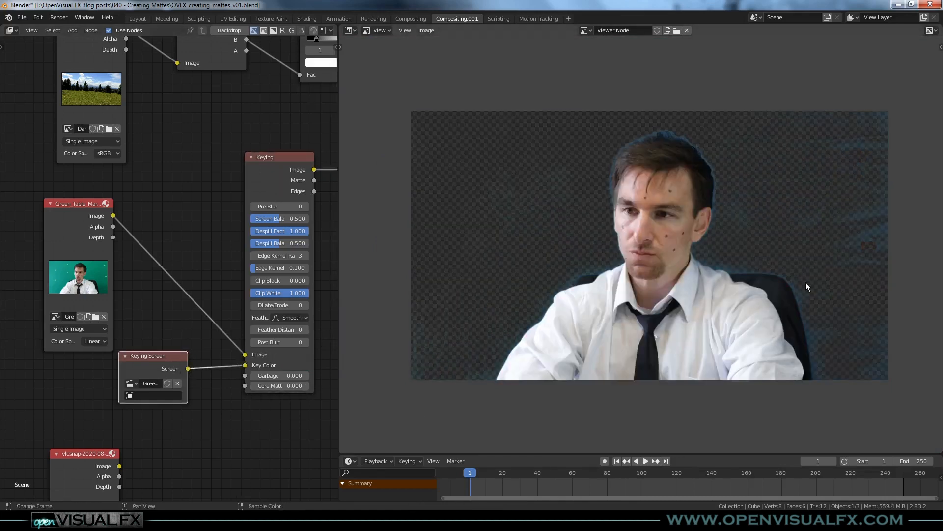
{"action": "scroll", "coordinate": [727, 219], "scroll_direction": "up", "scroll_amount": 5}
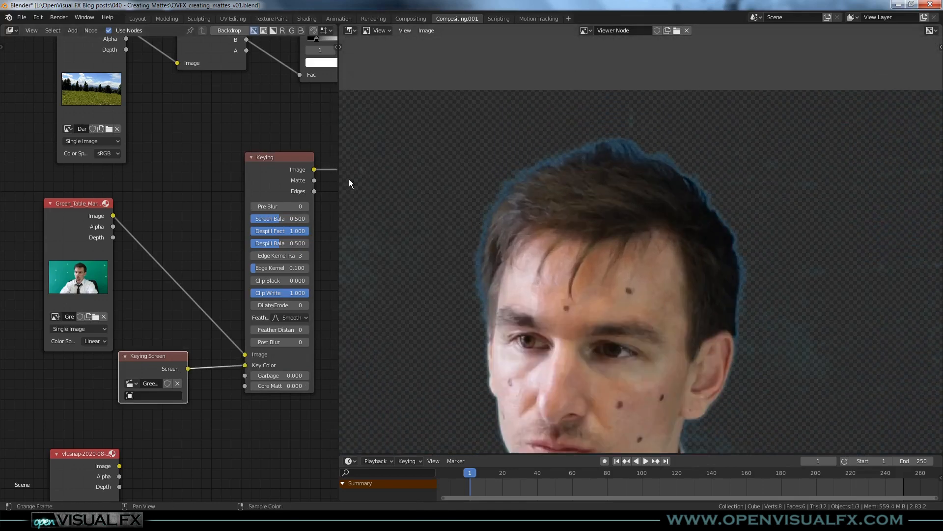
Preview the Keying node's Matte output and examine the matte around the hair and in the background.
{"action": "left_click", "coordinate": [281, 182], "text": "ctrl+shift"}
{"action": "scroll", "coordinate": [628, 204], "scroll_direction": "down", "scroll_amount": 2}
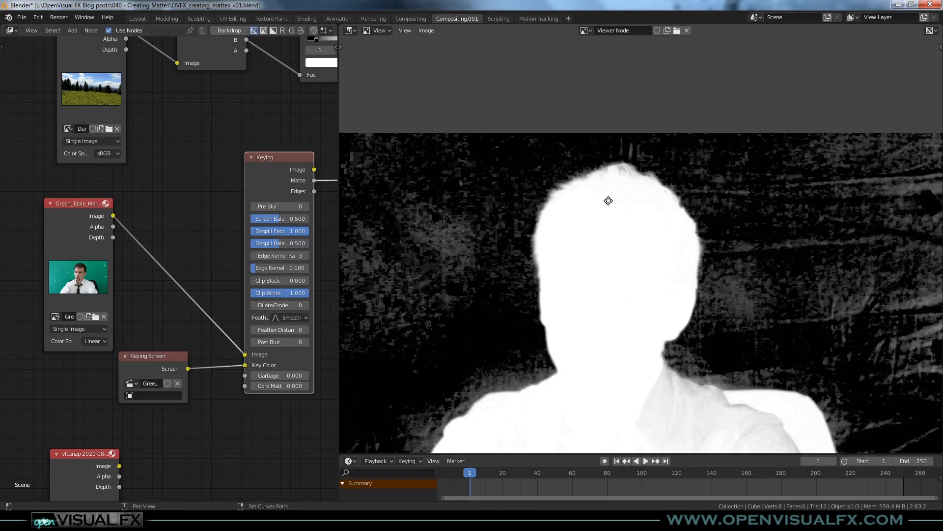
{"action": "scroll", "coordinate": [608, 200], "scroll_direction": "up", "scroll_amount": 3}
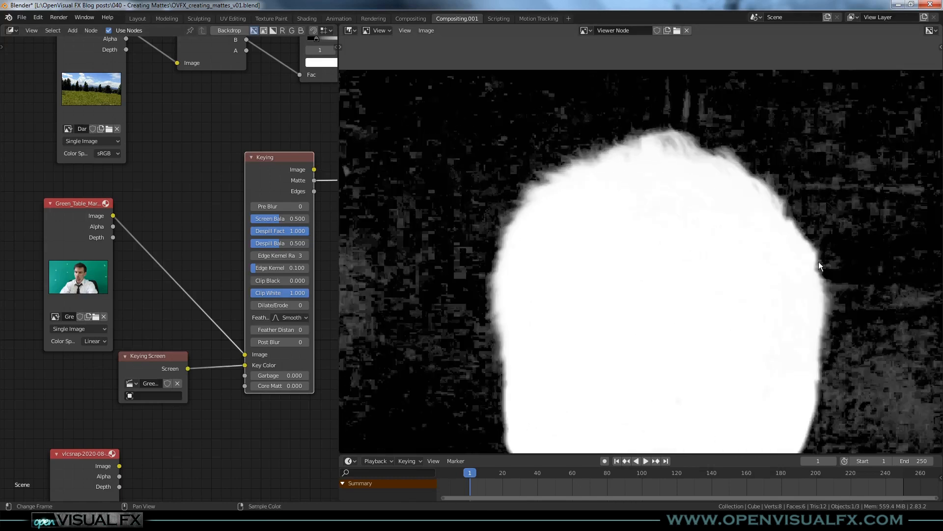
{"action": "scroll", "coordinate": [627, 196], "scroll_direction": "down", "scroll_amount": 3}
Rearrange the green-screen image, Keying Screen and Keying nodes, moving the Keying node down to free space above it.
{"action": "left_click_drag", "start_coordinate": [58, 206], "coordinate": [33, 198]}
{"action": "left_click_drag", "start_coordinate": [148, 356], "coordinate": [69, 355]}
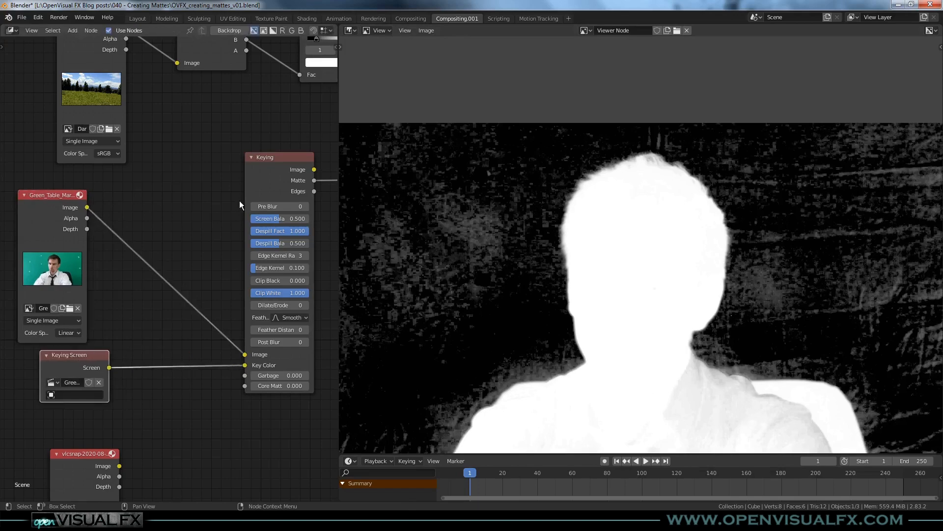
{"action": "left_click_drag", "start_coordinate": [279, 177], "coordinate": [231, 181]}
{"action": "scroll", "coordinate": [607, 172], "scroll_direction": "up", "scroll_amount": 3}
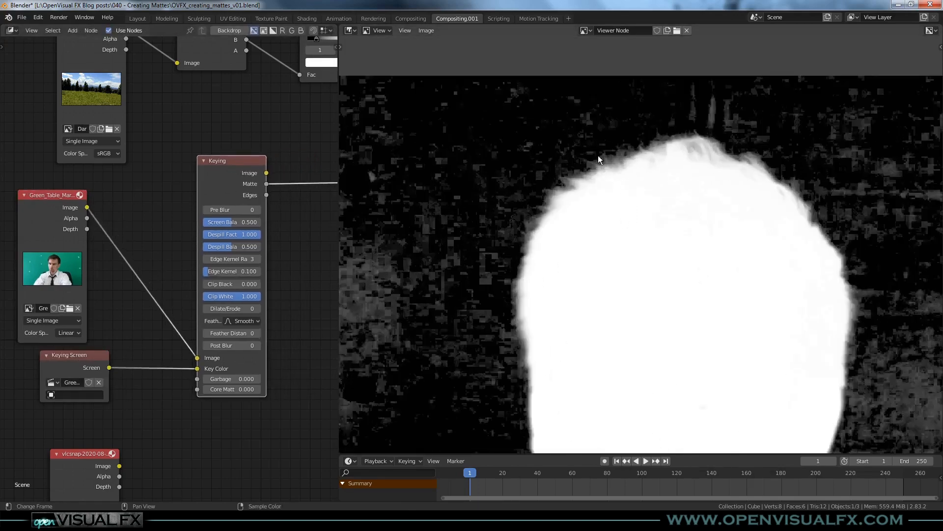
{"action": "scroll", "coordinate": [727, 209], "scroll_direction": "down", "scroll_amount": 4}
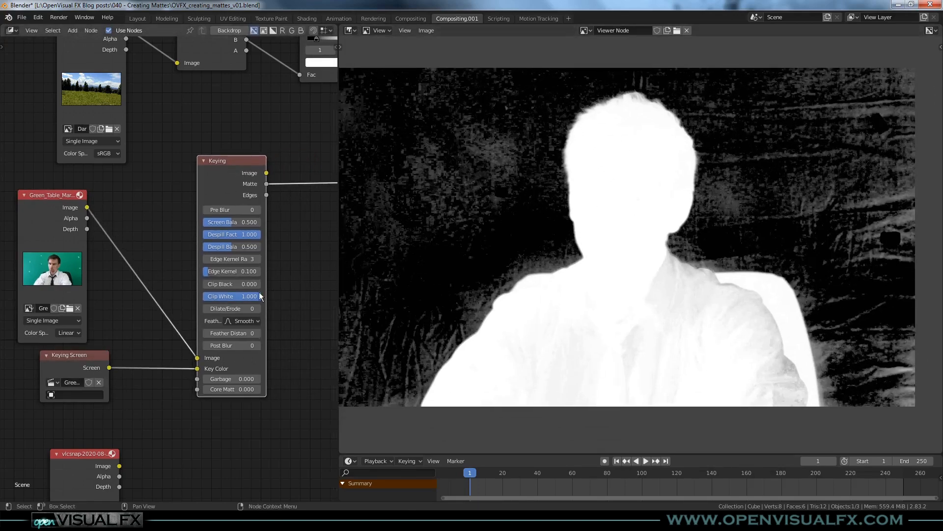
{"action": "left_click_drag", "start_coordinate": [232, 175], "coordinate": [237, 279]}
Preview the original green-screen image in the viewer to inspect the man's hair against the green background.
{"action": "middle_click_drag", "start_coordinate": [246, 236], "coordinate": [224, 220]}
{"action": "scroll", "coordinate": [602, 108], "scroll_direction": "up", "scroll_amount": 3}
{"action": "middle_click_drag", "start_coordinate": [37, 215], "coordinate": [167, 196]}
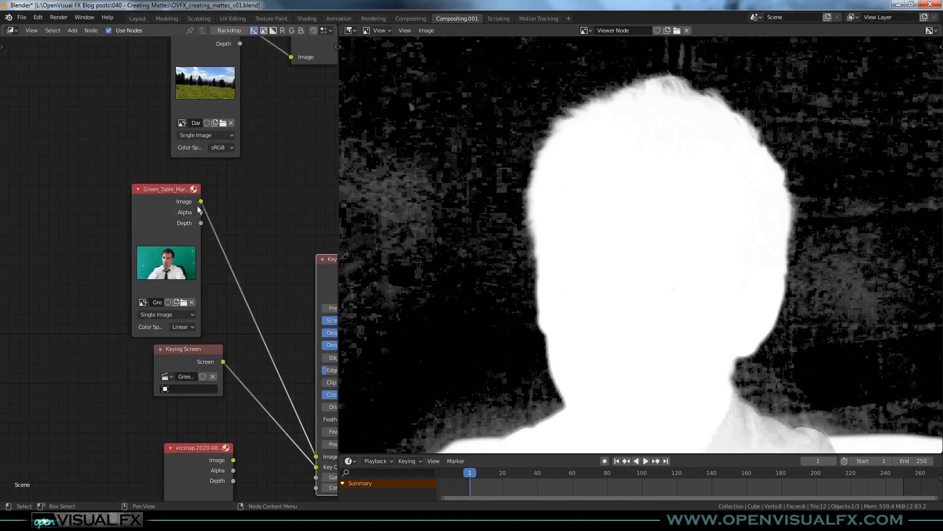
{"action": "left_click", "coordinate": [167, 195], "text": "ctrl+shift"}
{"action": "middle_click_drag", "start_coordinate": [267, 207], "coordinate": [168, 205]}
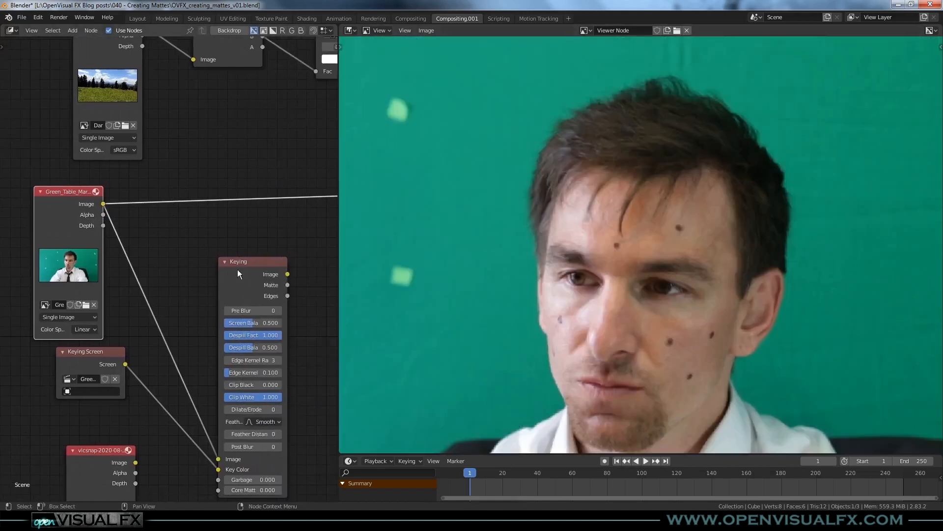
{"action": "middle_click_drag", "start_coordinate": [234, 209], "coordinate": [150, 220]}
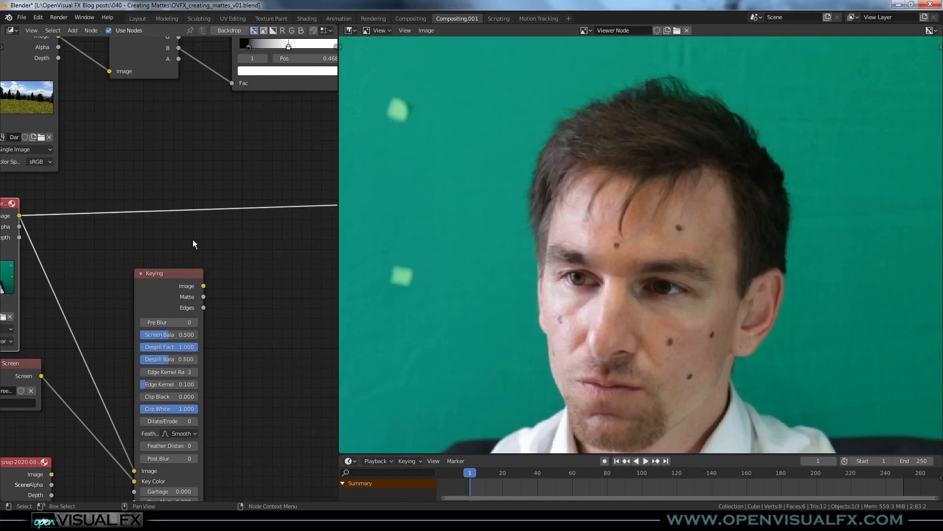
Insert a duplicate of the field image's Separate RGBA node after the green-screen image node, and shift the Keying node clear of it.
{"action": "middle_click_drag", "start_coordinate": [189, 139], "coordinate": [187, 214]}
{"action": "scroll", "coordinate": [187, 213], "scroll_direction": "down", "scroll_amount": 1}
{"action": "left_click", "coordinate": [145, 120]}
{"action": "key", "text": "shift+d"}
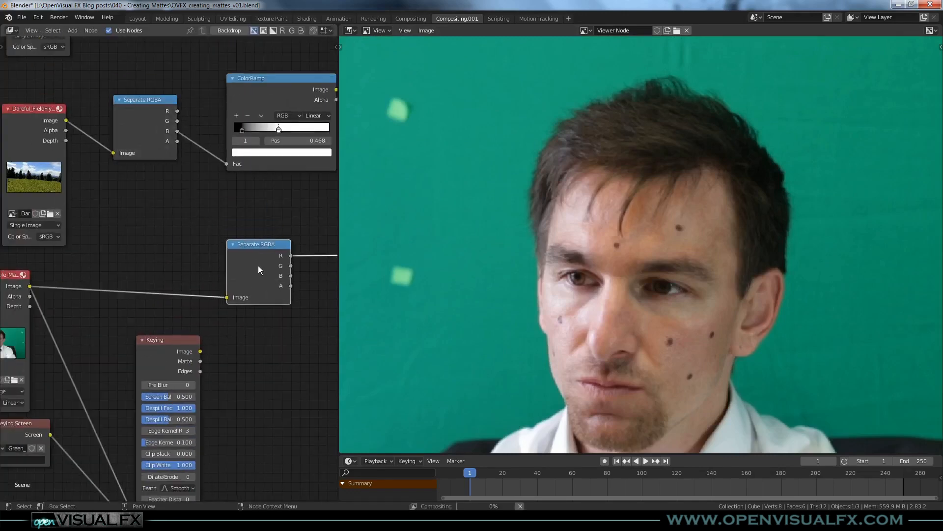
{"action": "left_click", "coordinate": [258, 266]}
{"action": "left_click_drag", "start_coordinate": [260, 256], "coordinate": [256, 270]}
{"action": "middle_click_drag", "start_coordinate": [239, 340], "coordinate": [248, 260]}
{"action": "left_click_drag", "start_coordinate": [170, 263], "coordinate": [126, 241]}
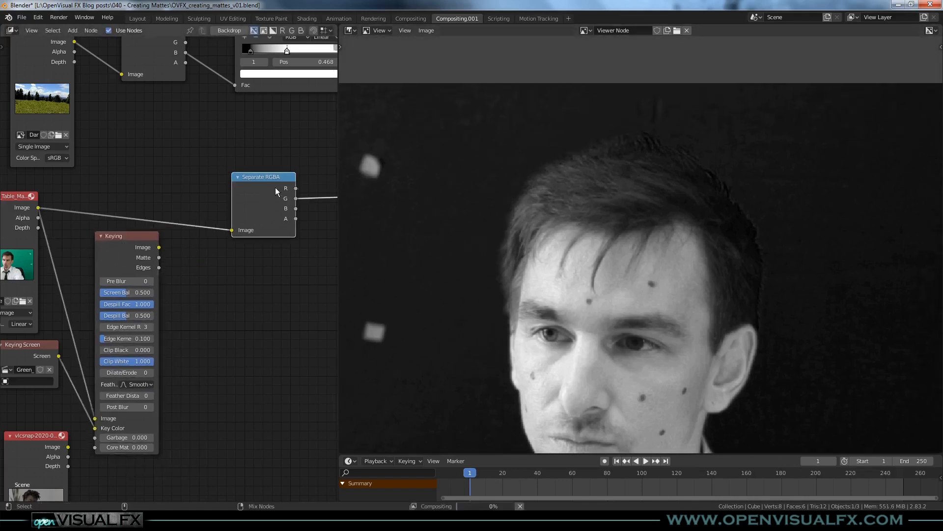
Preview the green and blue channels of the green-screen image's Separate RGBA node and compare the detail along the hair edges.
{"action": "left_click", "coordinate": [275, 187], "text": "ctrl+shift"}
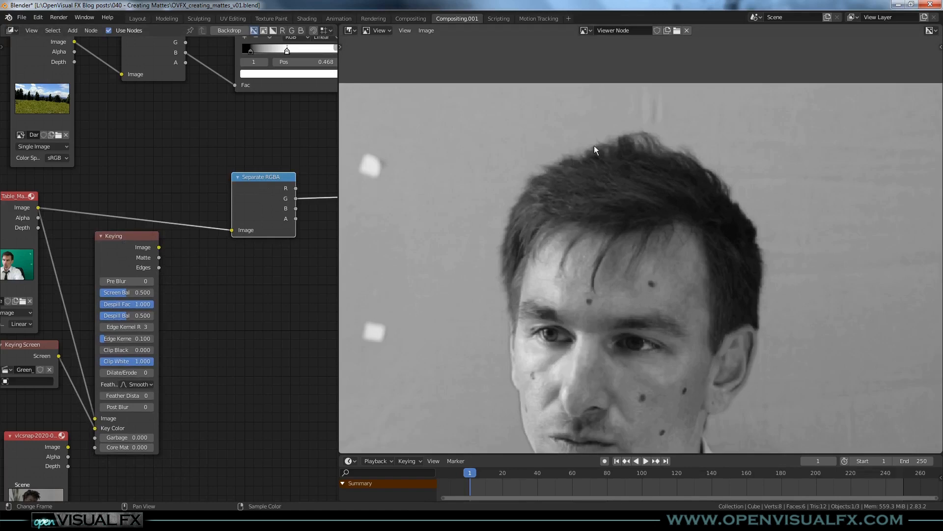
{"action": "scroll", "coordinate": [606, 144], "scroll_direction": "up", "scroll_amount": 4}
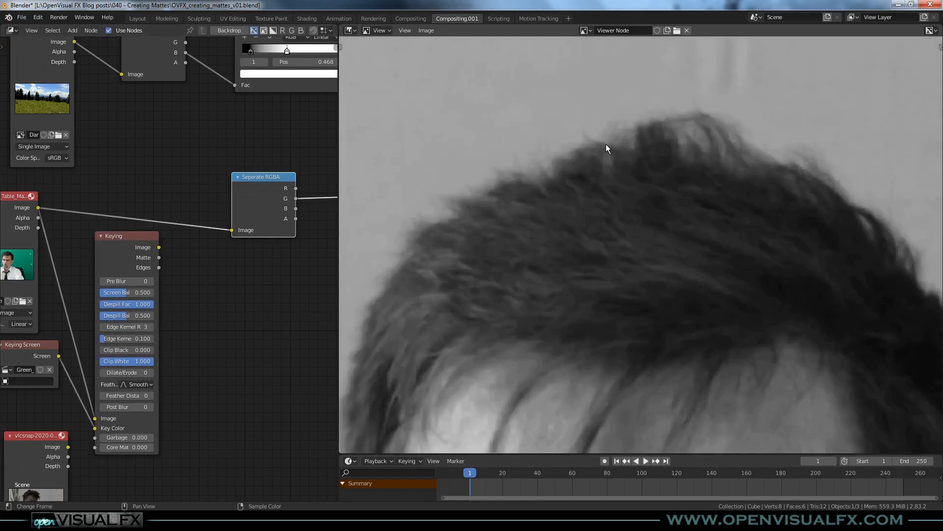
{"action": "scroll", "coordinate": [580, 167], "scroll_direction": "down", "scroll_amount": 4}
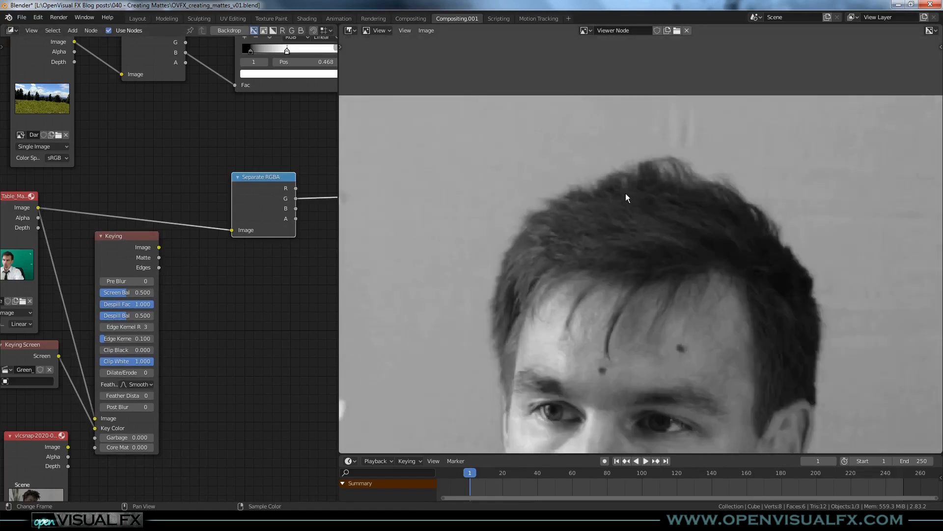
{"action": "left_click", "coordinate": [263, 187], "text": "ctrl+shift"}
{"action": "scroll", "coordinate": [639, 166], "scroll_direction": "up", "scroll_amount": 2}
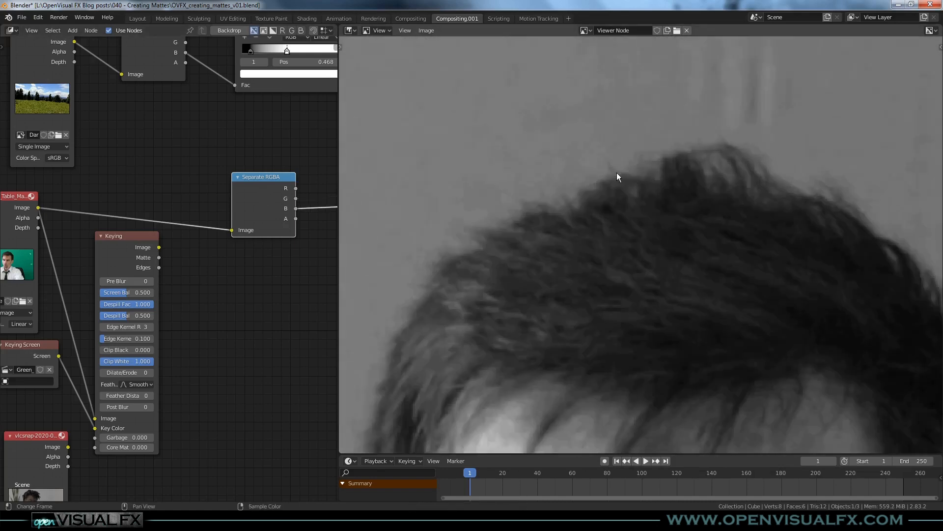
{"action": "scroll", "coordinate": [541, 226], "scroll_direction": "up", "scroll_amount": 2}
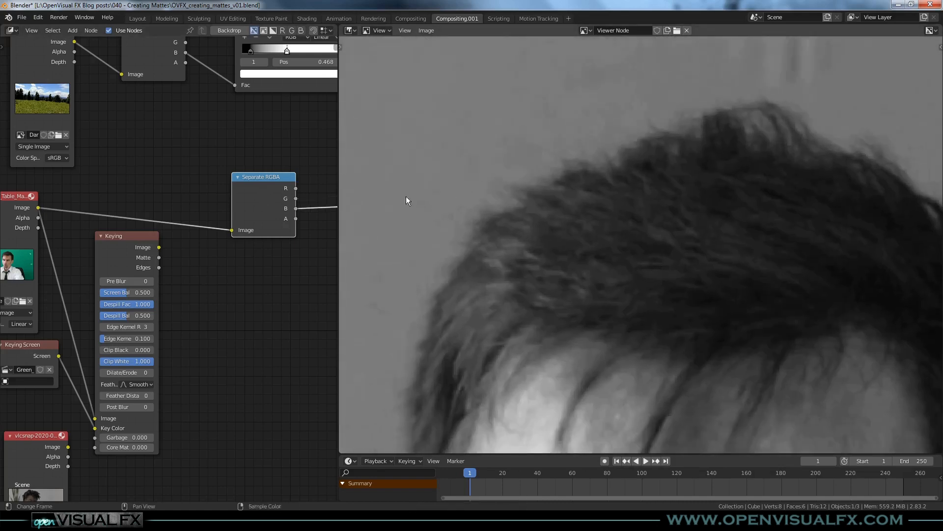
Cycle the viewer through the channels of the green-screen image's Separate RGBA node and settle on green to inspect the hair detail.
{"action": "left_click", "coordinate": [267, 190], "text": "ctrl+shift"}
{"action": "left_click", "coordinate": [266, 188], "text": "ctrl+shift"}
{"action": "left_click", "coordinate": [266, 188], "text": "ctrl+shift"}
{"action": "left_click", "coordinate": [267, 188], "text": "ctrl+shift"}
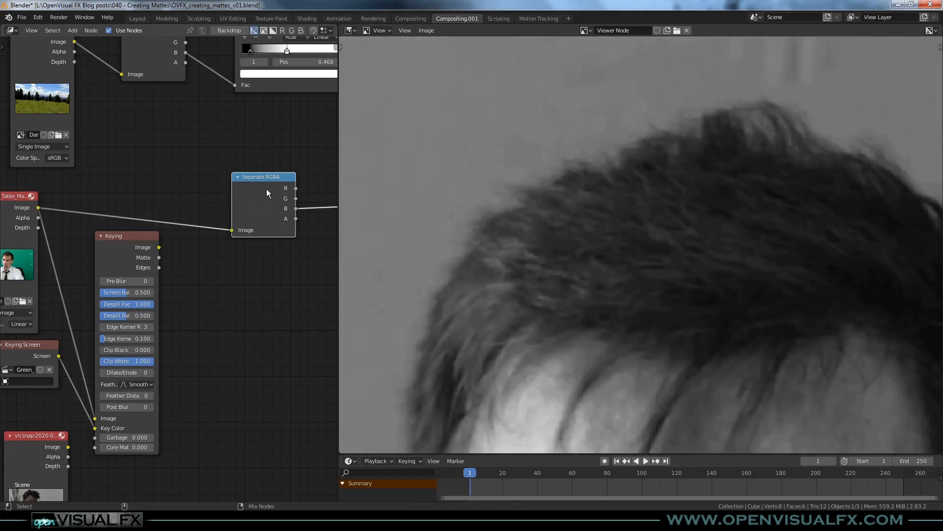
{"action": "scroll", "coordinate": [266, 189], "scroll_direction": "down", "scroll_amount": 2}
{"action": "middle_click_drag", "start_coordinate": [273, 205], "coordinate": [229, 202]}
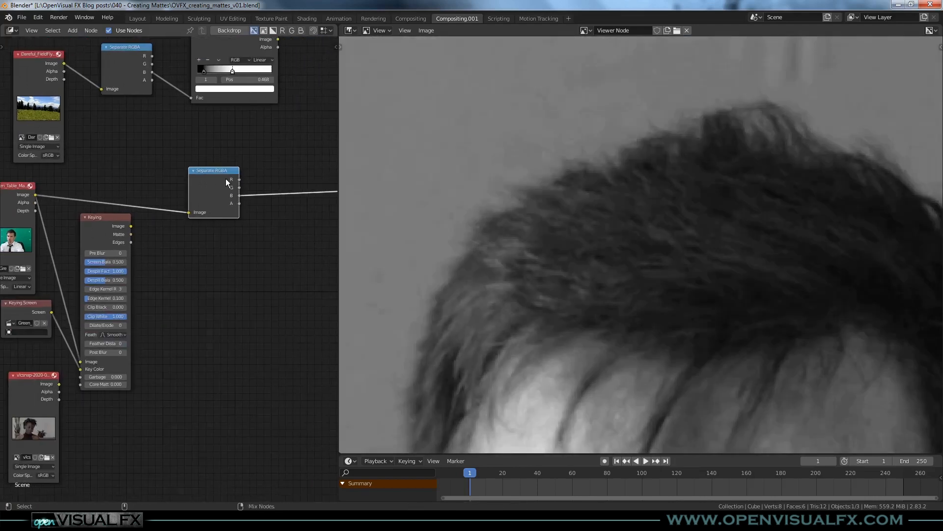
{"action": "left_click", "coordinate": [225, 179], "text": "ctrl+shift"}
{"action": "left_click", "coordinate": [225, 179], "text": "ctrl+shift"}
{"action": "scroll", "coordinate": [272, 284], "scroll_direction": "down", "scroll_amount": 2}
{"action": "scroll", "coordinate": [594, 242], "scroll_direction": "down", "scroll_amount": 1}
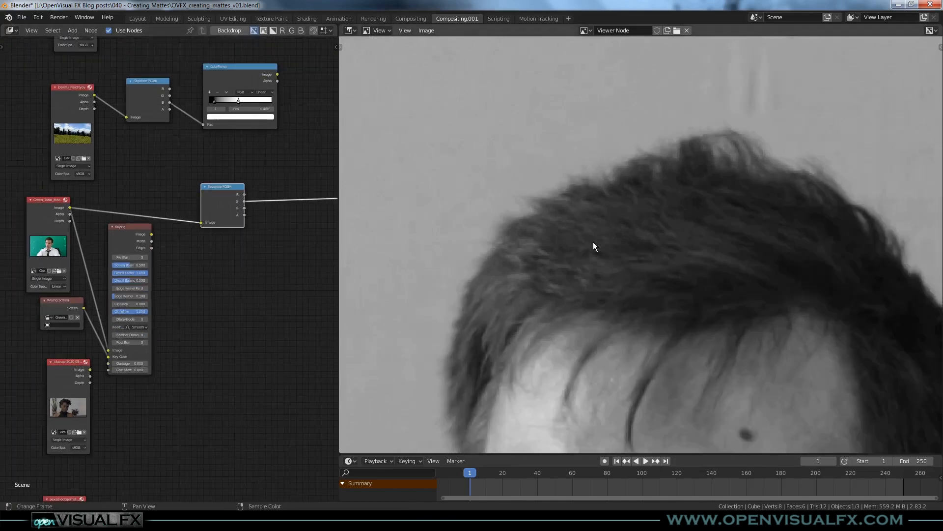
Insert a ColorRamp node after the Separate RGBA node's green output and pull its black and white stops inward to increase contrast.
{"action": "middle_click_drag", "start_coordinate": [186, 178], "coordinate": [181, 178]}
{"action": "middle_click_drag", "start_coordinate": [257, 176], "coordinate": [107, 187]}
{"action": "left_click", "coordinate": [164, 181]}
{"action": "key", "text": "shift+a"}
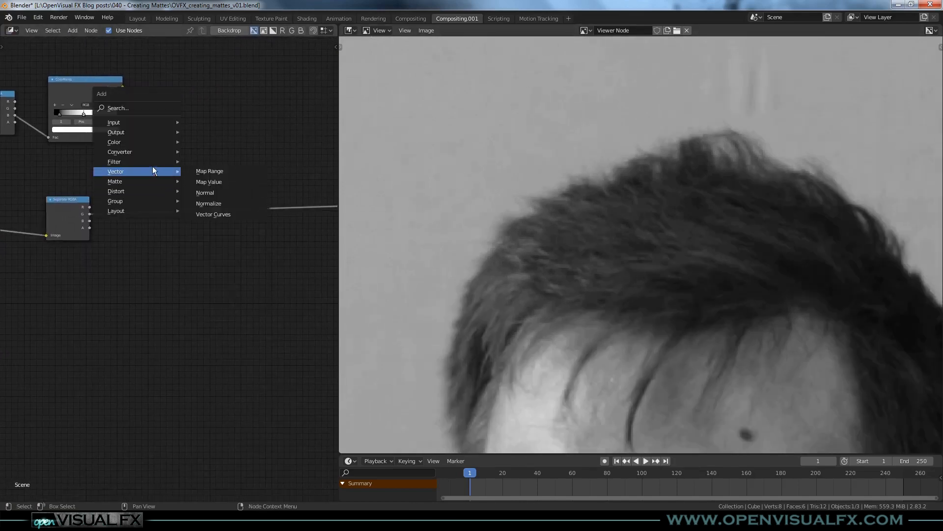
{"action": "mouse_move", "coordinate": [152, 154]}
{"action": "left_click", "coordinate": [205, 164]}
{"action": "left_click", "coordinate": [137, 224]}
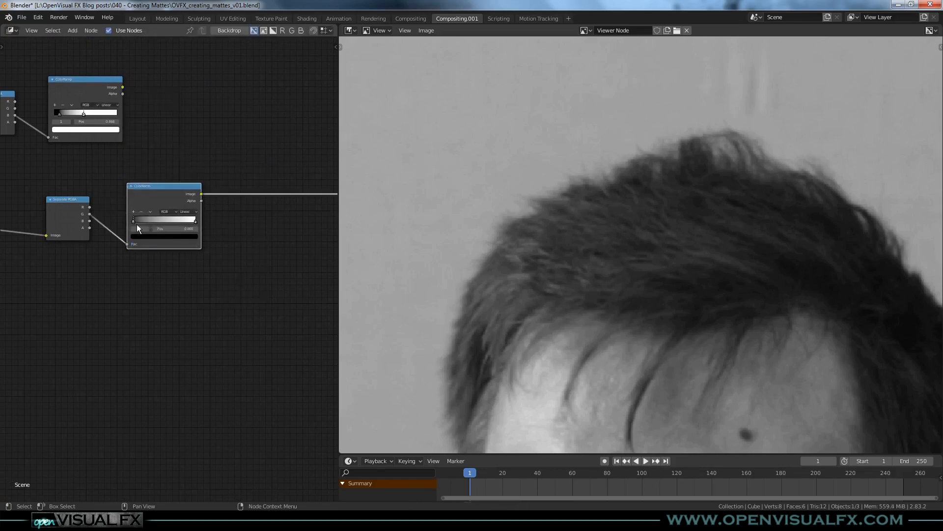
{"action": "left_click_drag", "start_coordinate": [134, 219], "coordinate": [158, 226]}
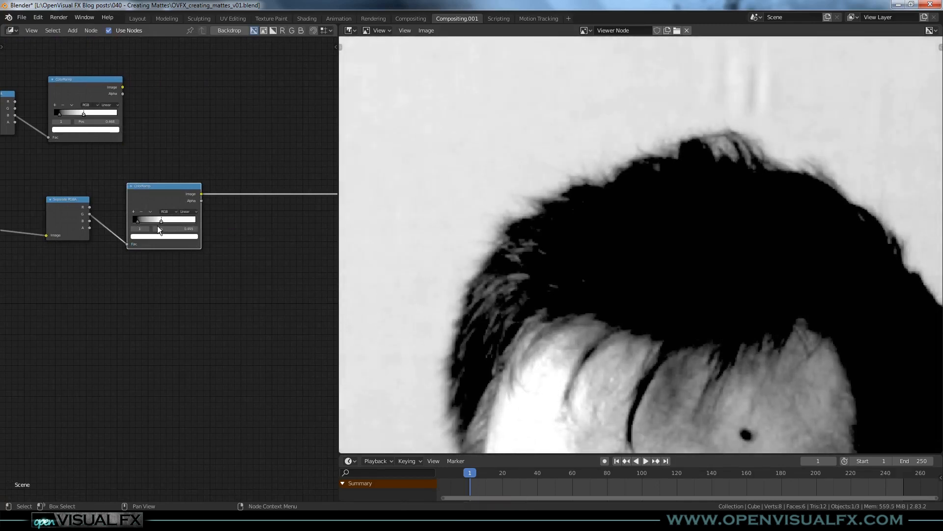
{"action": "left_click", "coordinate": [140, 221]}
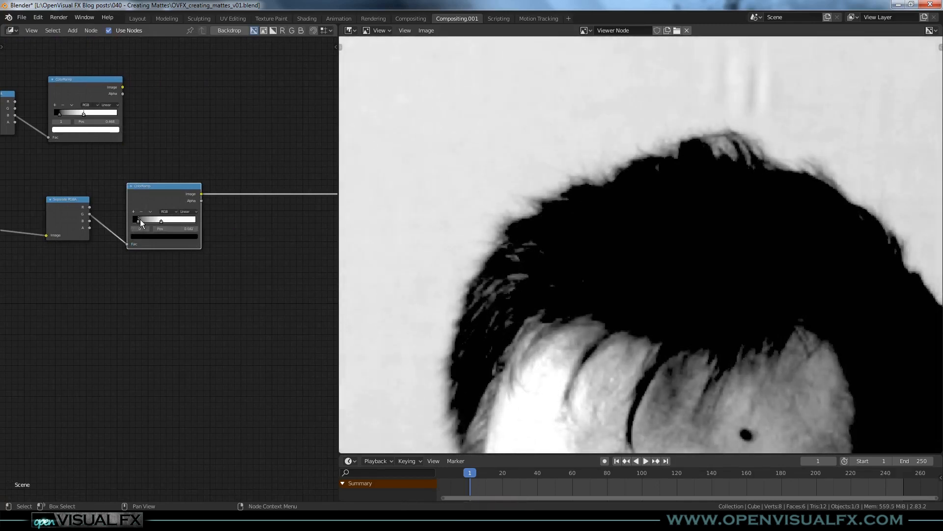
Insert an Invert colour node after the ColorRamp on the green channel and preview the inverted hair matte.
{"action": "left_click", "coordinate": [240, 163]}
{"action": "key", "text": "shift+a"}
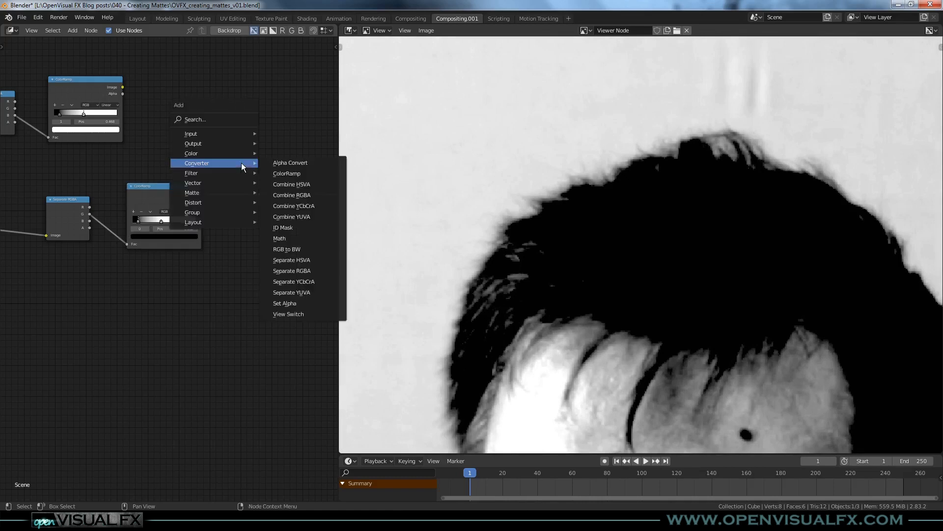
{"action": "mouse_move", "coordinate": [234, 153]}
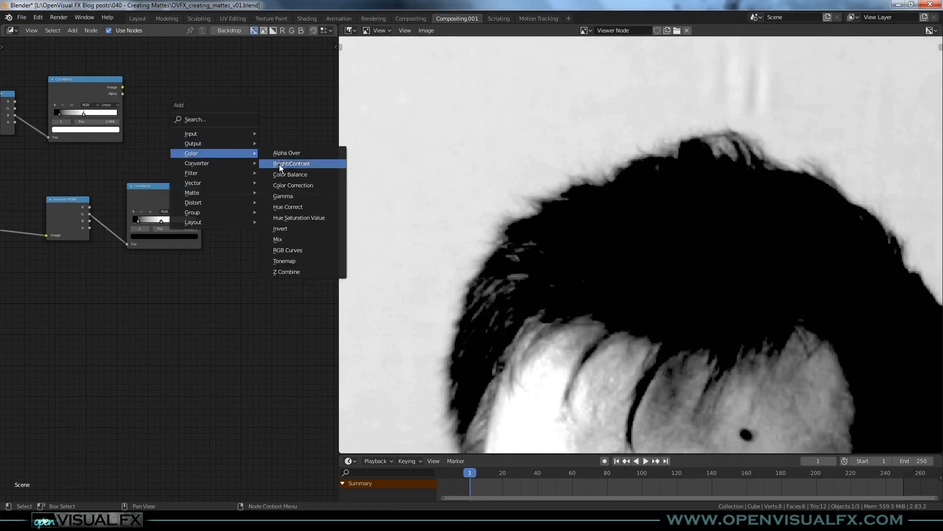
{"action": "left_click", "coordinate": [282, 232]}
{"action": "left_click", "coordinate": [235, 187]}
{"action": "scroll", "coordinate": [623, 184], "scroll_direction": "down", "scroll_amount": 2}
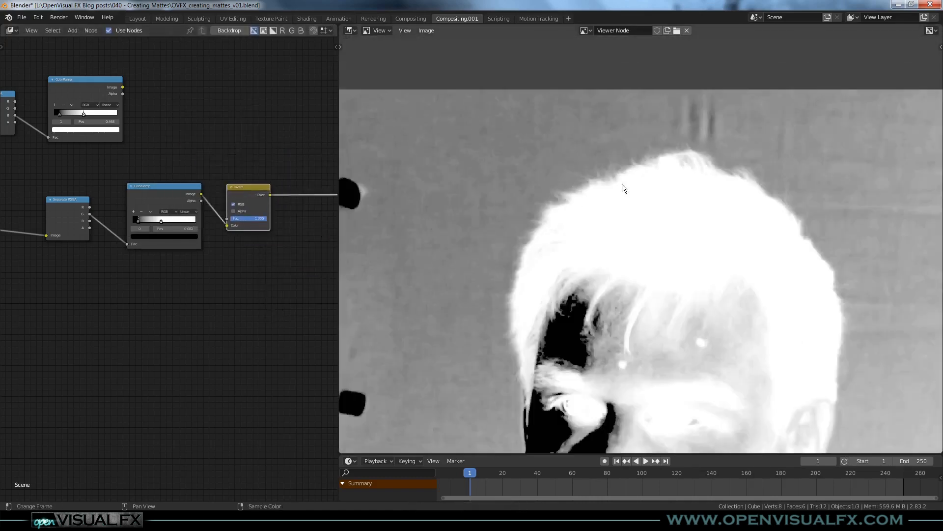
Set the green-channel ColorRamp's white stop to position 0.350 and check the inverted matte around the hair.
{"action": "scroll", "coordinate": [152, 229], "scroll_direction": "up", "scroll_amount": 1}
{"action": "left_click_drag", "start_coordinate": [161, 217], "coordinate": [157, 220]}
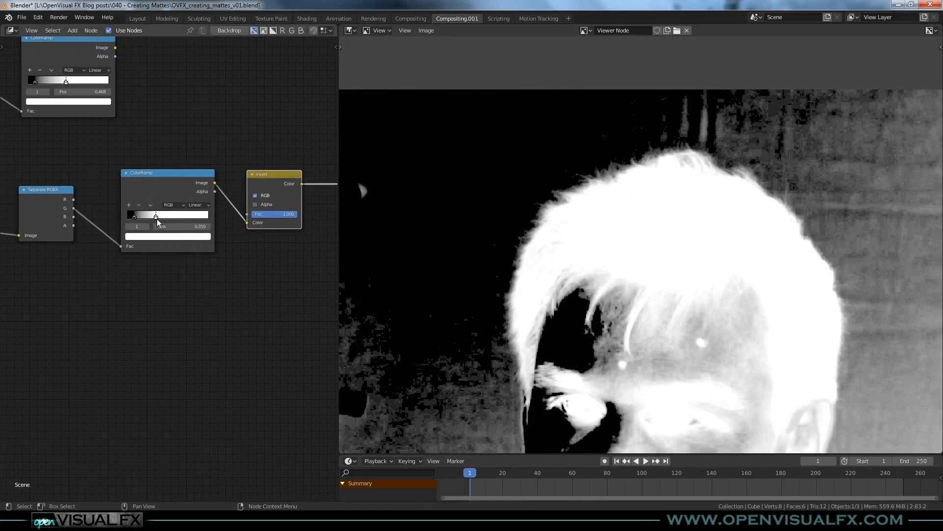
{"action": "scroll", "coordinate": [660, 157], "scroll_direction": "up", "scroll_amount": 1}
{"action": "middle_click_drag", "start_coordinate": [648, 178], "coordinate": [636, 131]}
{"action": "scroll", "coordinate": [697, 143], "scroll_direction": "down", "scroll_amount": 2}
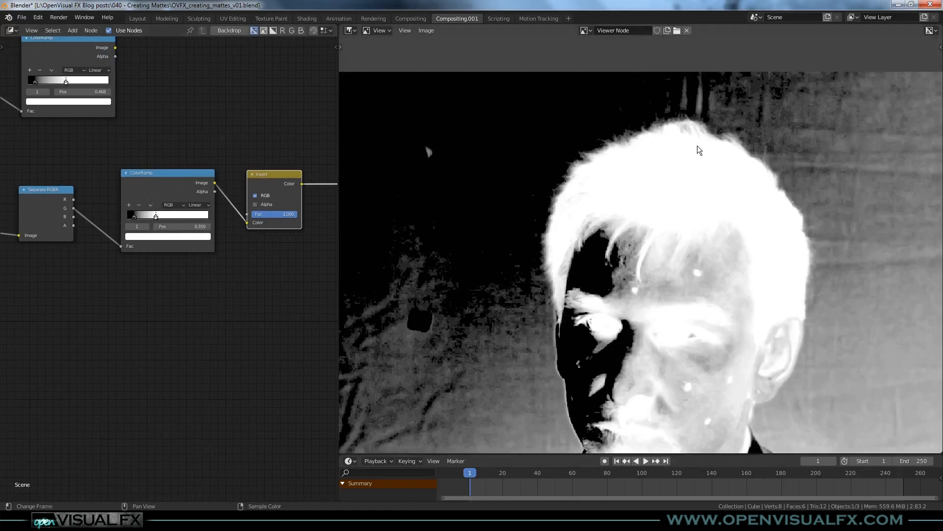
{"action": "middle_click_drag", "start_coordinate": [698, 146], "coordinate": [644, 107]}
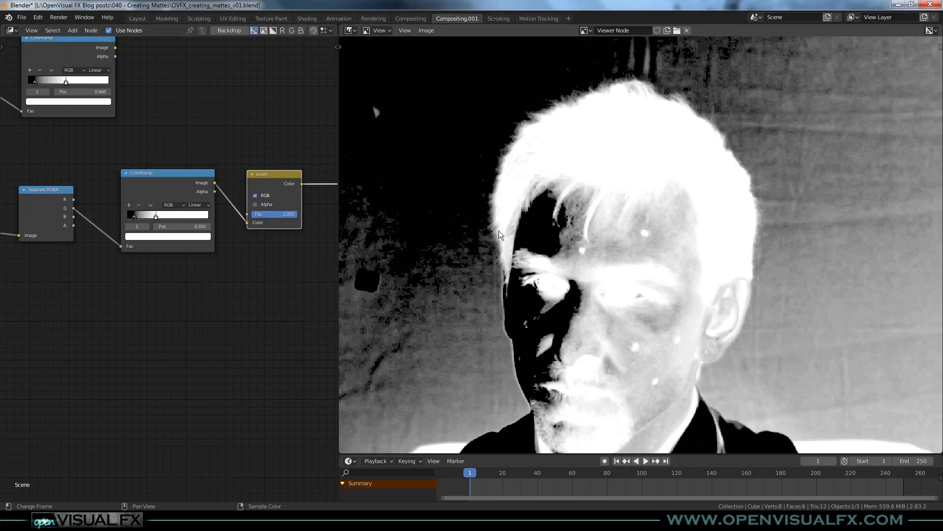
Preview the Keying node's matte and add a reroute point on its Matte output link.
{"action": "middle_click_drag", "start_coordinate": [139, 275], "coordinate": [238, 263]}
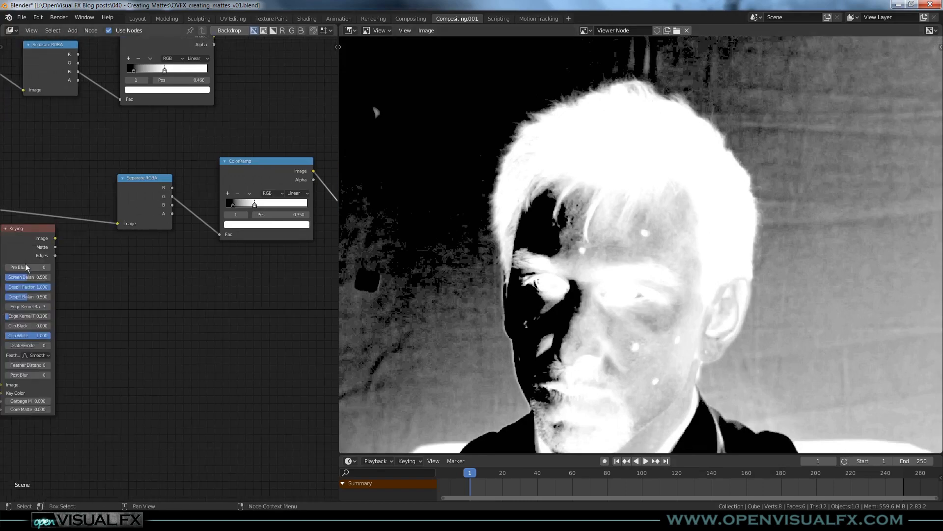
{"action": "left_click", "coordinate": [22, 234], "text": "ctrl+shift"}
{"action": "left_click", "coordinate": [23, 234], "text": "ctrl+shift"}
{"action": "mouse_move", "coordinate": [74, 235]}
{"action": "right_mouse_down", "text": "shift"}
{"action": "mouse_move", "coordinate": [89, 268]}
{"action": "mouse_move", "coordinate": [80, 257]}
{"action": "right_mouse_up", "text": "shift"}
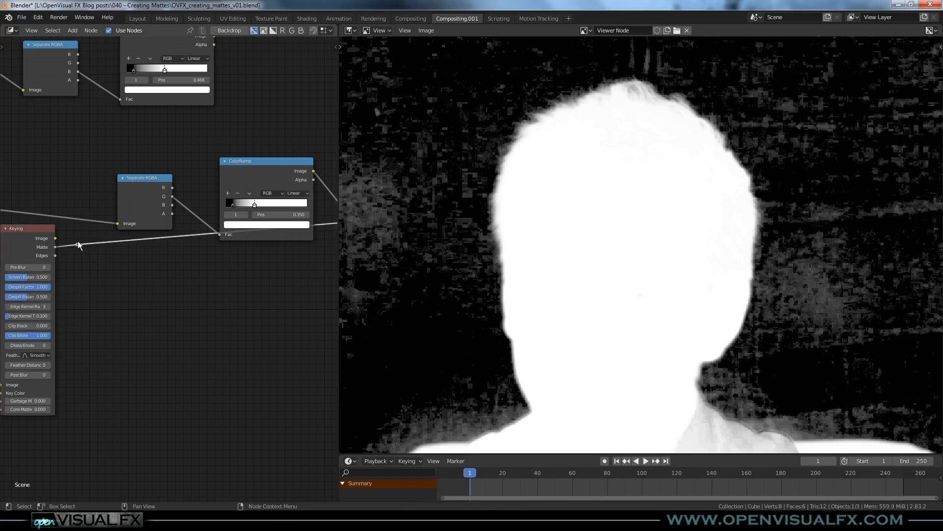
Preview the green-channel ColorRamp result and move the Keying matte's reroute point to the free space below the Invert node.
{"action": "left_click", "coordinate": [267, 166], "text": "ctrl+shift"}
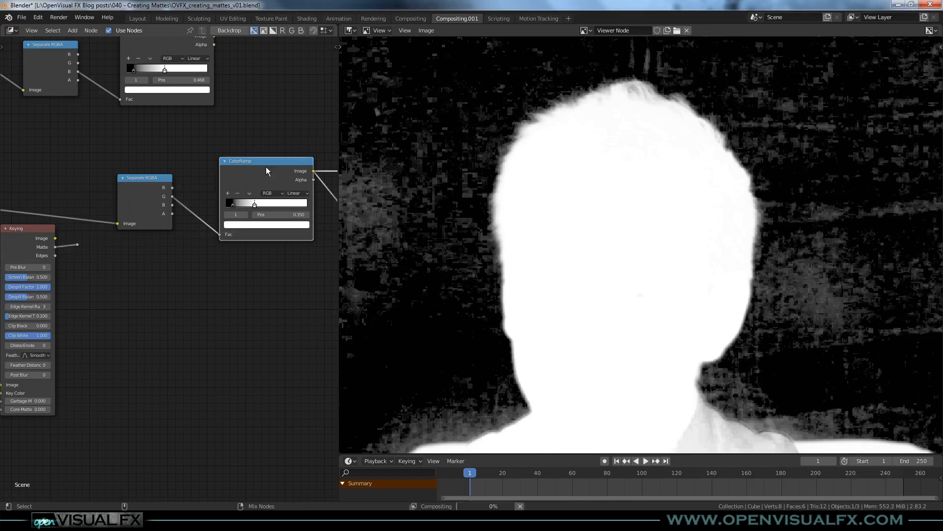
{"action": "middle_click_drag", "start_coordinate": [288, 193], "coordinate": [147, 190]}
{"action": "mouse_move", "coordinate": [226, 166]}
{"action": "left_mouse_down"}
{"action": "mouse_move", "coordinate": [222, 201]}
{"action": "mouse_move", "coordinate": [226, 184]}
{"action": "left_mouse_up"}
{"action": "middle_click_drag", "start_coordinate": [226, 184], "coordinate": [332, 167], "text": "shift"}
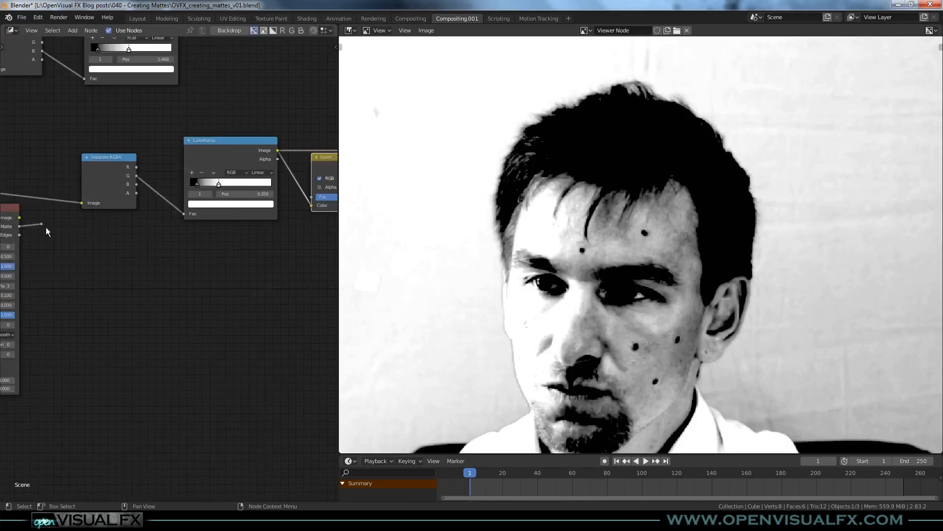
{"action": "left_click_drag", "start_coordinate": [42, 225], "coordinate": [336, 246]}
{"action": "middle_click_drag", "start_coordinate": [285, 261], "coordinate": [138, 273]}
Alternate the viewer between the Invert node and the Keying matte's reroute point to compare hair edges and the solid interior.
{"action": "left_click", "coordinate": [187, 174], "text": "ctrl+shift"}
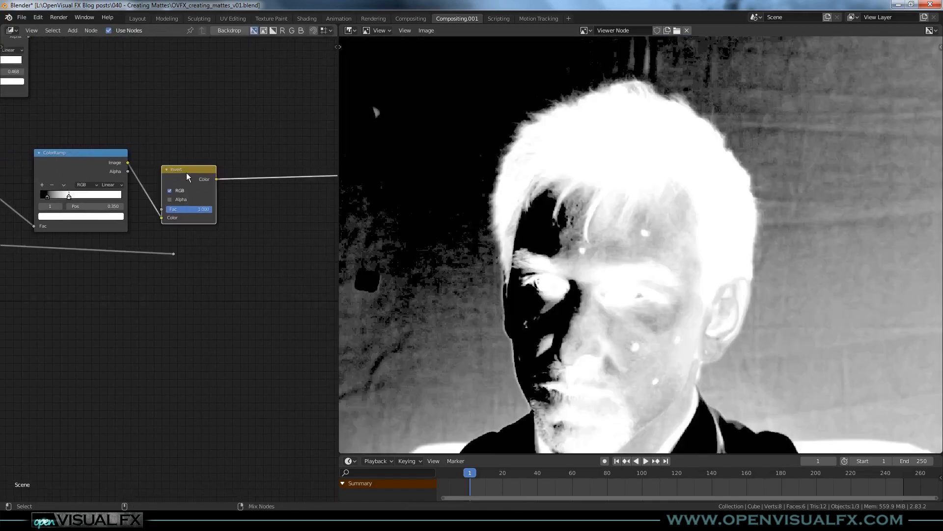
{"action": "left_click", "coordinate": [173, 254], "text": "ctrl+shift"}
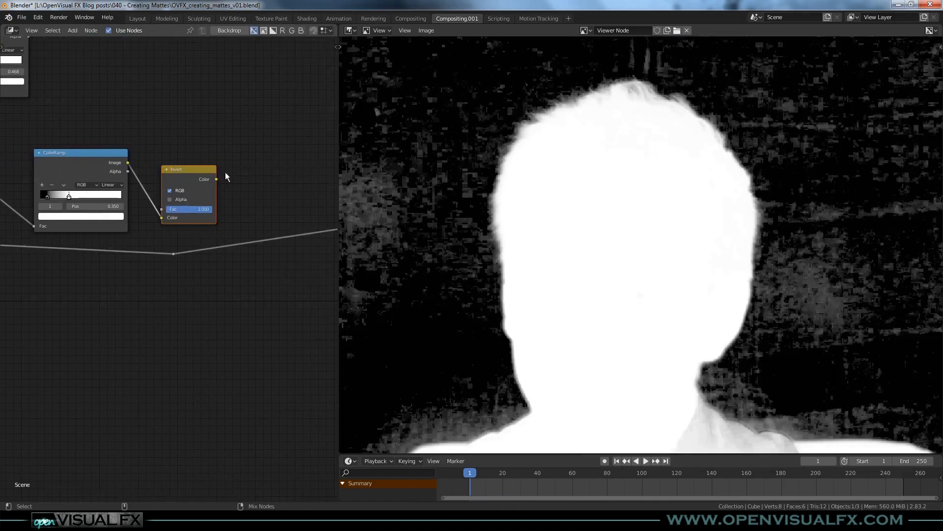
{"action": "scroll", "coordinate": [607, 107], "scroll_direction": "up", "scroll_amount": 2}
{"action": "middle_click_drag", "start_coordinate": [607, 107], "coordinate": [623, 135]}
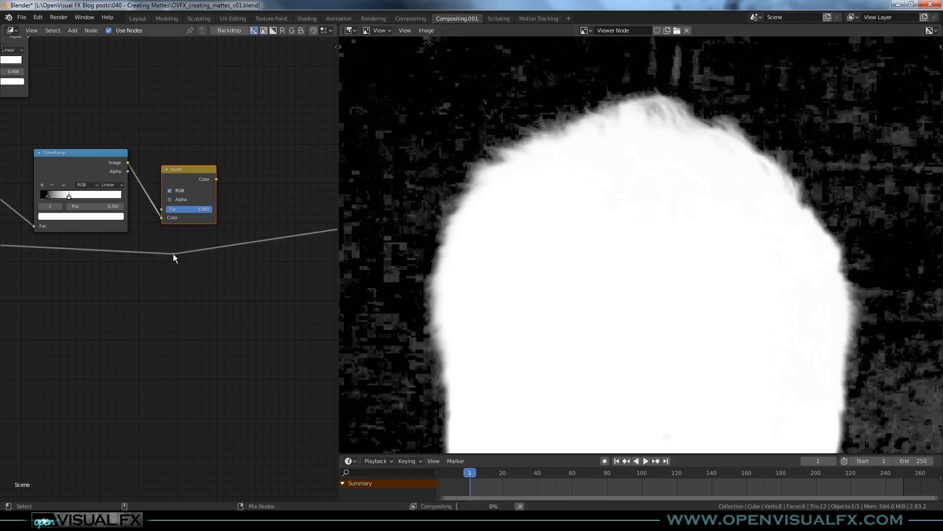
{"action": "left_click", "coordinate": [187, 175], "text": "ctrl+shift"}
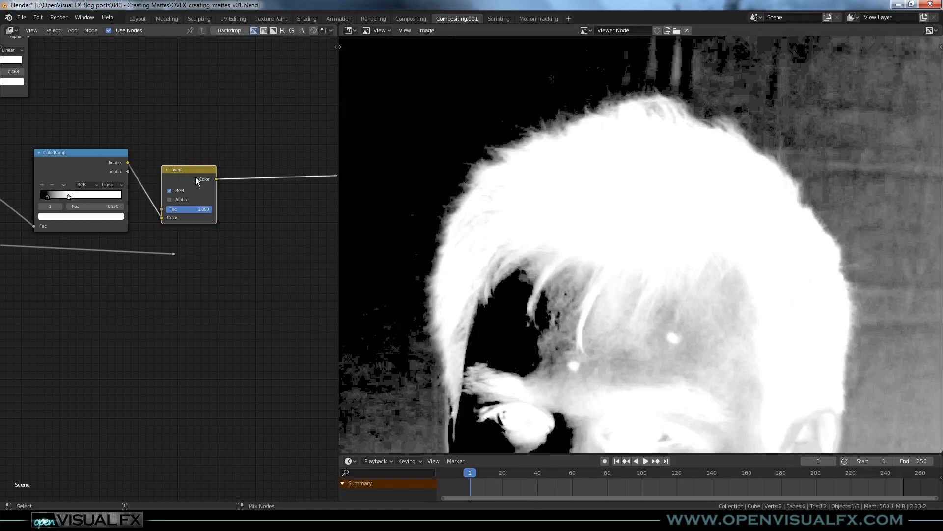
{"action": "scroll", "coordinate": [659, 220], "scroll_direction": "down", "scroll_amount": 3}
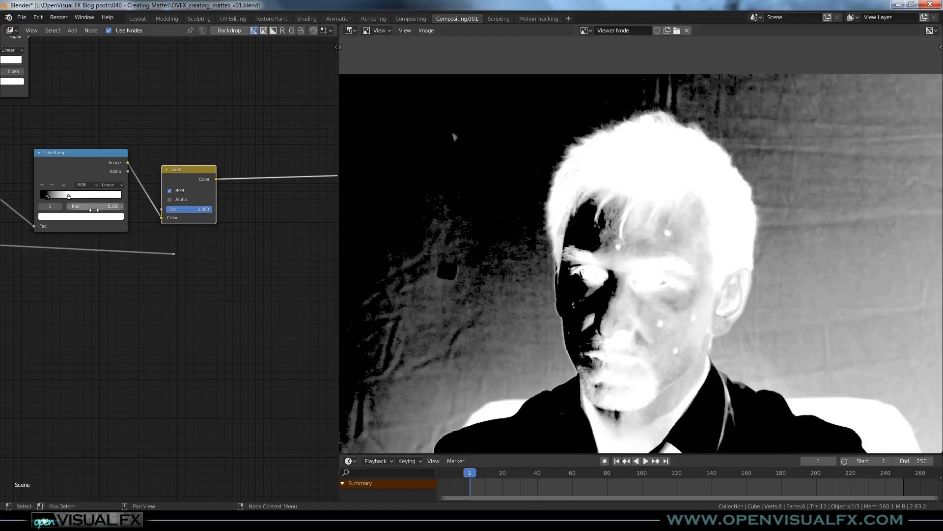
{"action": "left_click", "coordinate": [173, 254], "text": "ctrl+shift"}
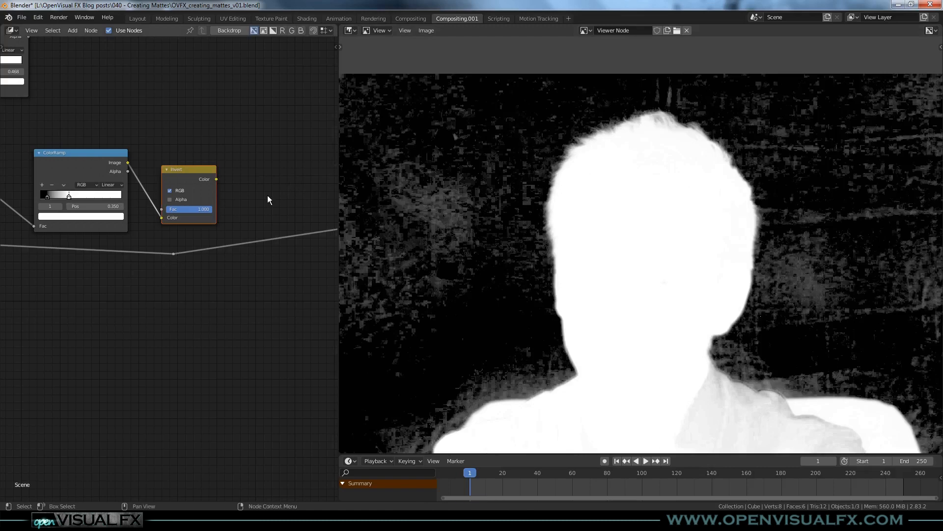
{"action": "middle_click_drag", "start_coordinate": [42, 269], "coordinate": [226, 227], "text": "shift"}
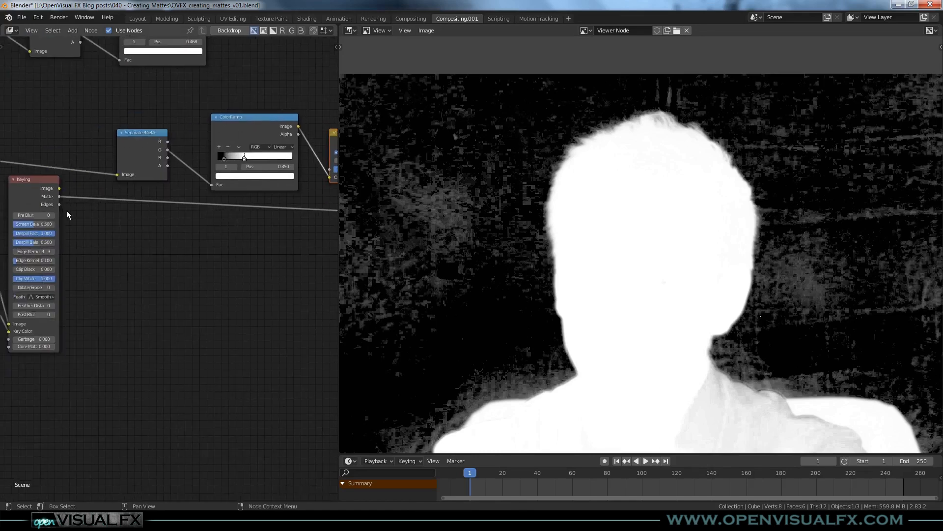
{"action": "middle_click_drag", "start_coordinate": [247, 149], "coordinate": [95, 212]}
{"action": "left_click", "coordinate": [206, 199], "text": "ctrl+shift"}
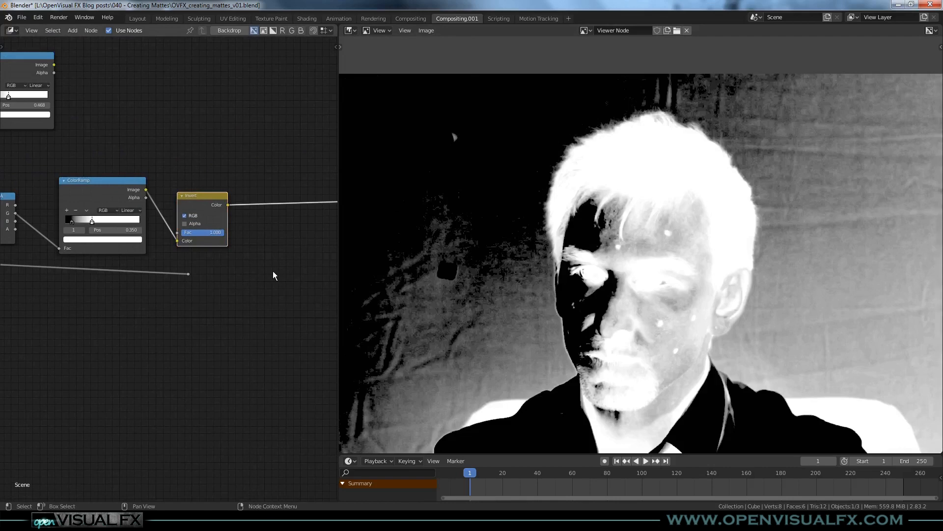
Preview the image of the woman against the grey wall and examine her curly hair against the background.
{"action": "scroll", "coordinate": [273, 276], "scroll_direction": "down", "scroll_amount": 2}
{"action": "middle_click_drag", "start_coordinate": [186, 345], "coordinate": [251, 265], "text": "shift"}
{"action": "middle_click_drag", "start_coordinate": [85, 228], "coordinate": [198, 153], "text": "shift"}
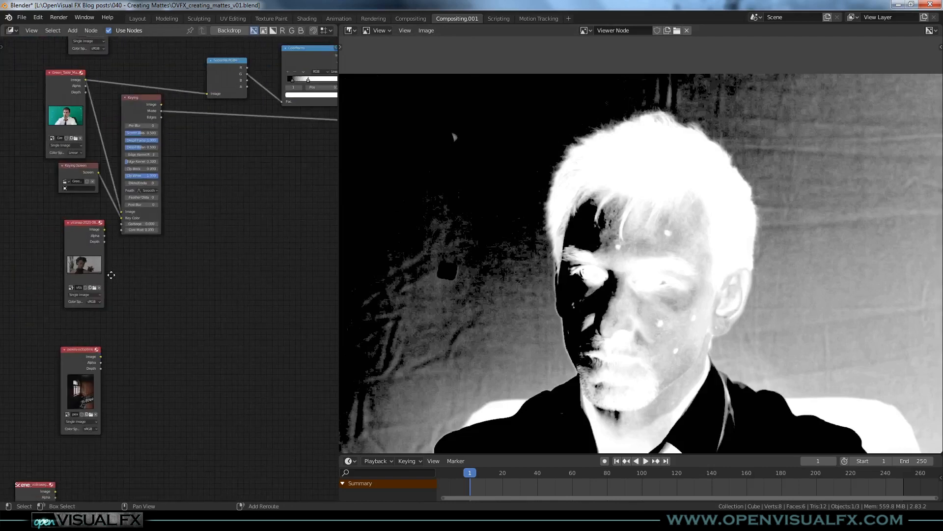
{"action": "middle_click_drag", "start_coordinate": [111, 275], "coordinate": [118, 285], "text": "shift"}
{"action": "left_click", "coordinate": [90, 236], "text": "ctrl+shift"}
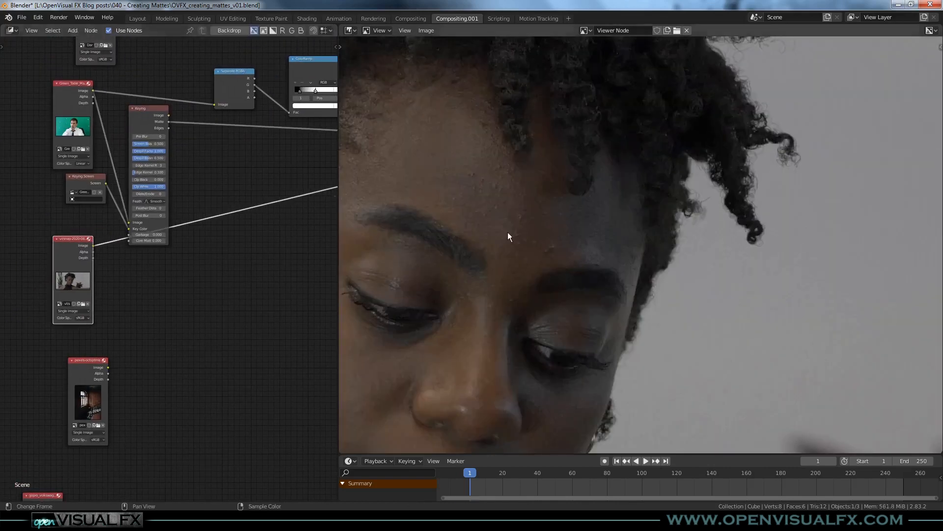
{"action": "scroll", "coordinate": [508, 232], "scroll_direction": "down", "scroll_amount": 5}
{"action": "scroll", "coordinate": [511, 194], "scroll_direction": "up", "scroll_amount": 4}
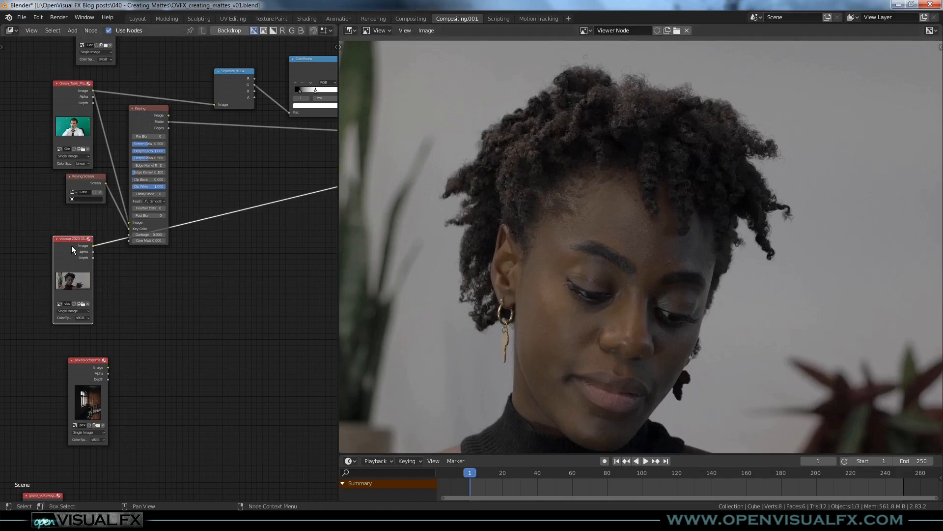
Move the woman's image node down and insert a duplicate of the green-screen image's Separate RGBA node after it.
{"action": "left_click_drag", "start_coordinate": [72, 250], "coordinate": [75, 271]}
{"action": "middle_click_drag", "start_coordinate": [241, 232], "coordinate": [209, 257]}
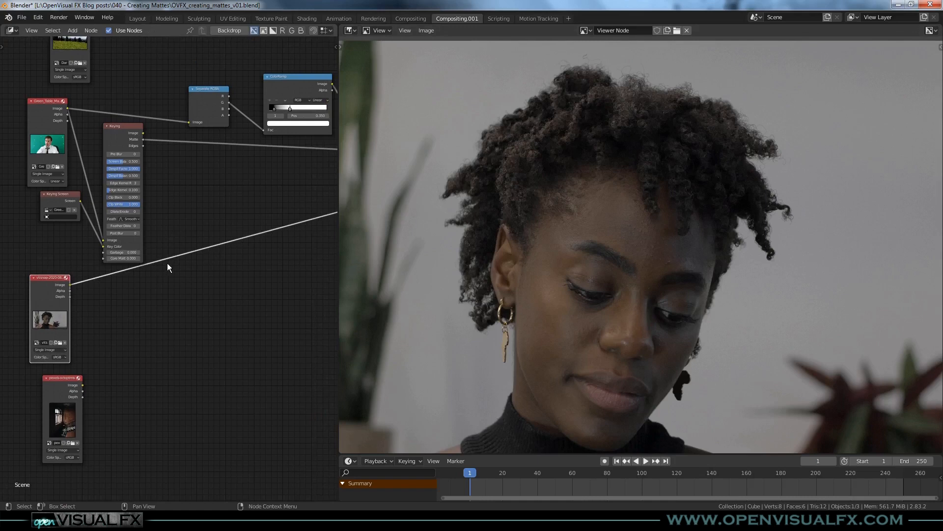
{"action": "left_click", "coordinate": [196, 298]}
{"action": "left_click", "coordinate": [227, 93]}
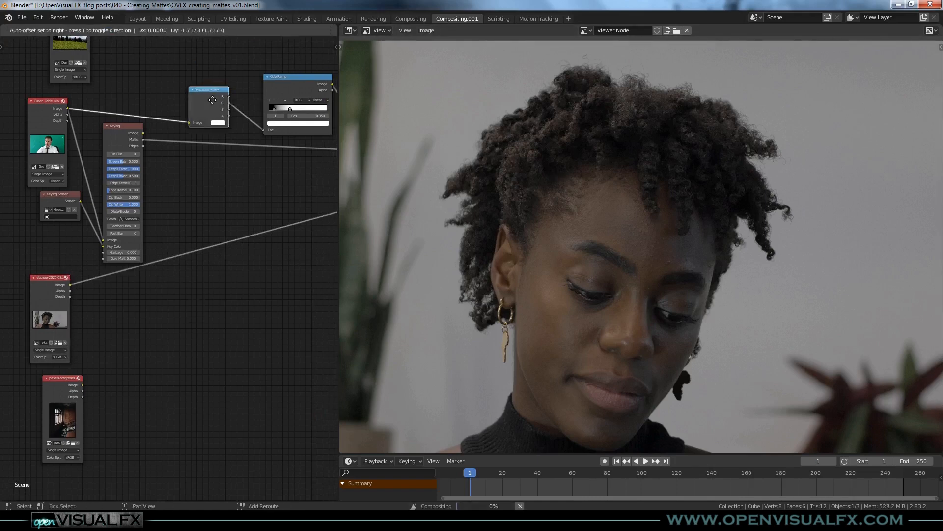
{"action": "key", "text": "shift+d"}
{"action": "left_click", "coordinate": [187, 258]}
{"action": "left_click_drag", "start_coordinate": [186, 258], "coordinate": [162, 296]}
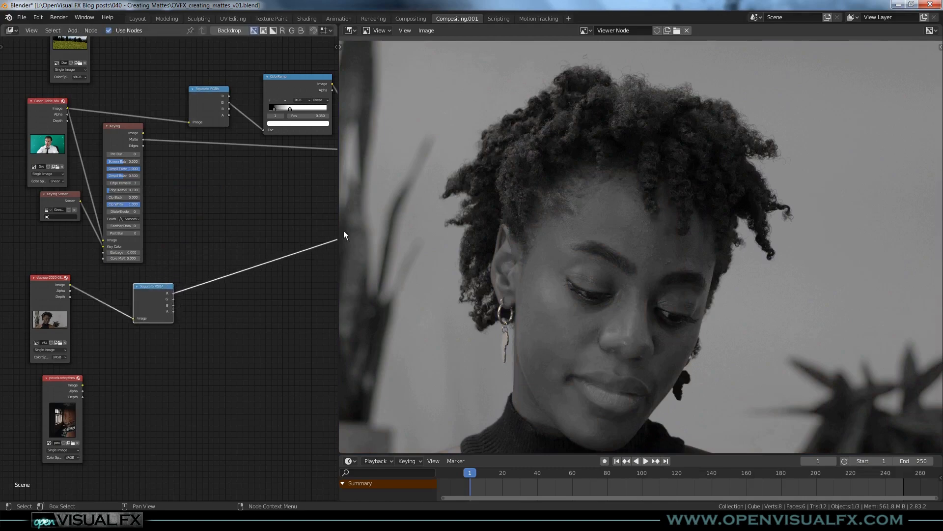
Cycle the viewer through the woman's separated colour channels and compare the contrast between her hair and the wall.
{"action": "scroll", "coordinate": [577, 128], "scroll_direction": "up", "scroll_amount": 2}
{"action": "middle_click_drag", "start_coordinate": [577, 128], "coordinate": [558, 219]}
{"action": "scroll", "coordinate": [644, 129], "scroll_direction": "up", "scroll_amount": 1}
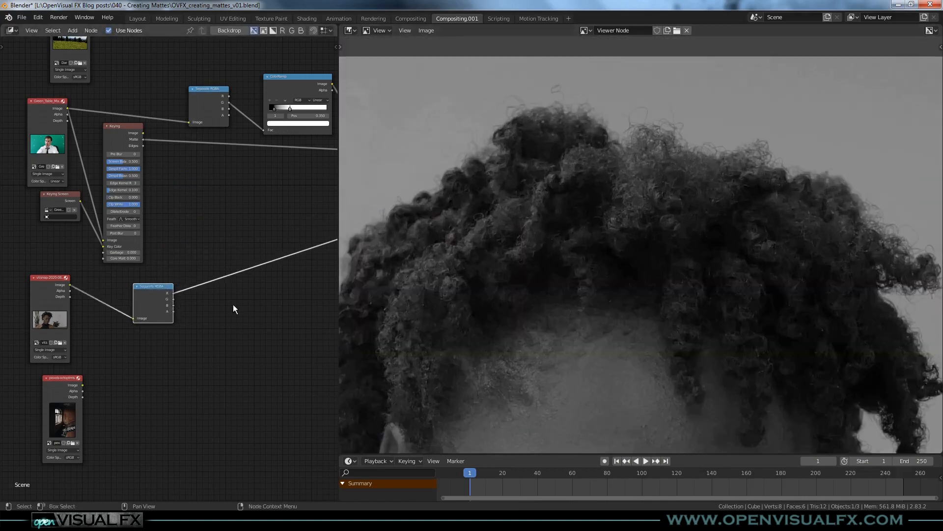
{"action": "left_click", "coordinate": [152, 290], "text": "ctrl+shift"}
{"action": "left_click", "coordinate": [151, 294], "text": "ctrl+shift"}
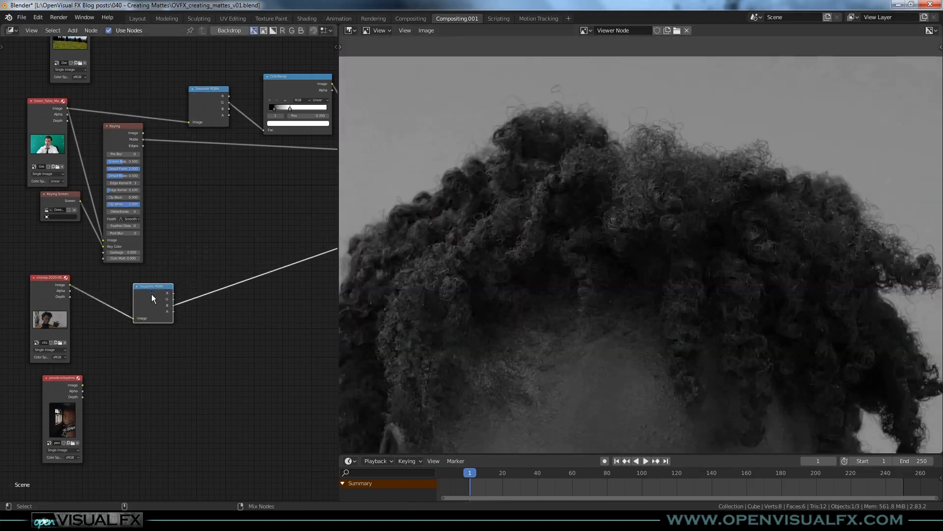
{"action": "middle_click_drag", "start_coordinate": [516, 207], "coordinate": [549, 213]}
{"action": "left_click", "coordinate": [154, 298], "text": "ctrl+shift"}
{"action": "left_click", "coordinate": [157, 296], "text": "ctrl+shift"}
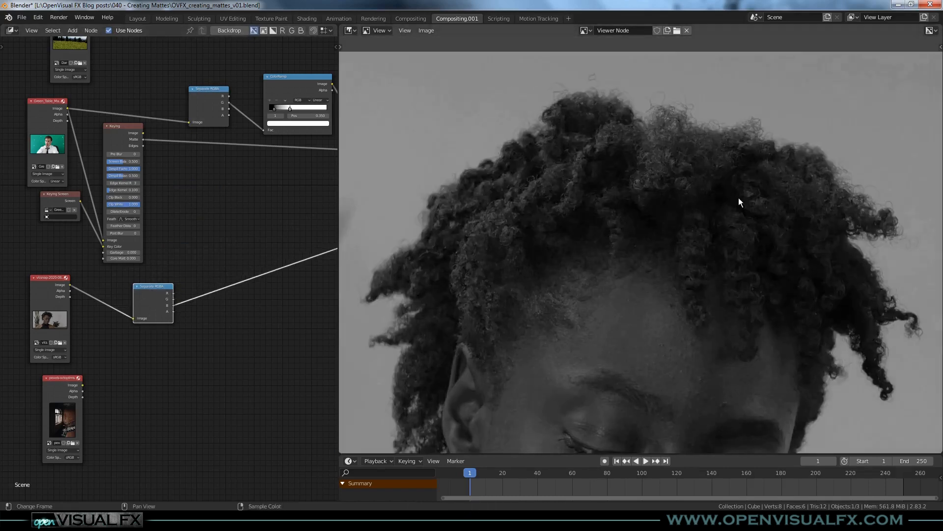
{"action": "left_click", "coordinate": [155, 294], "text": "ctrl+shift"}
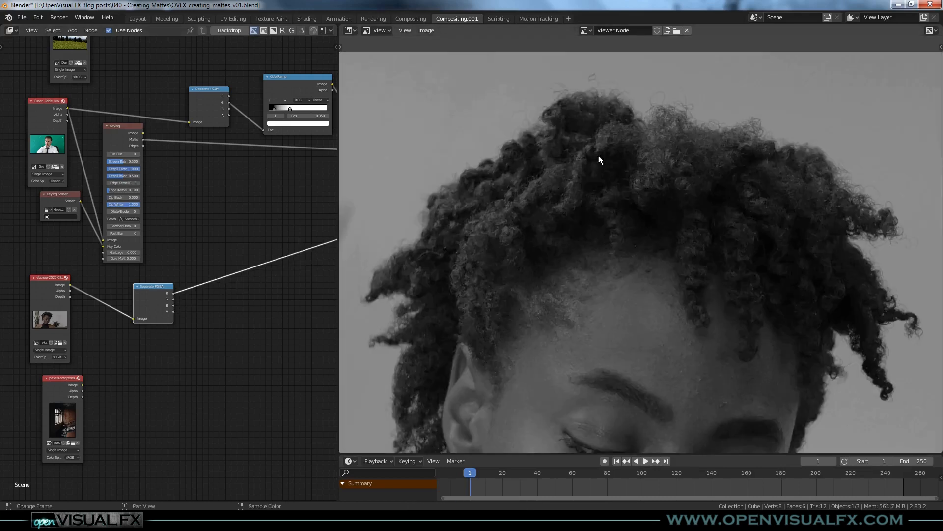
Compare the red, green and blue channels of the woman's image again and leave the blue channel in the viewer.
{"action": "left_click", "coordinate": [156, 290], "text": "ctrl+shift"}
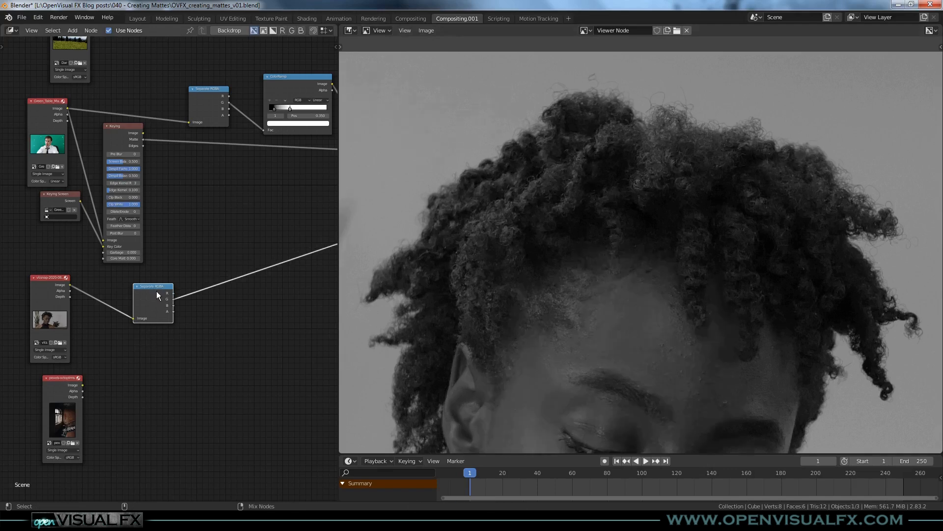
{"action": "left_click", "coordinate": [156, 290], "text": "ctrl+shift"}
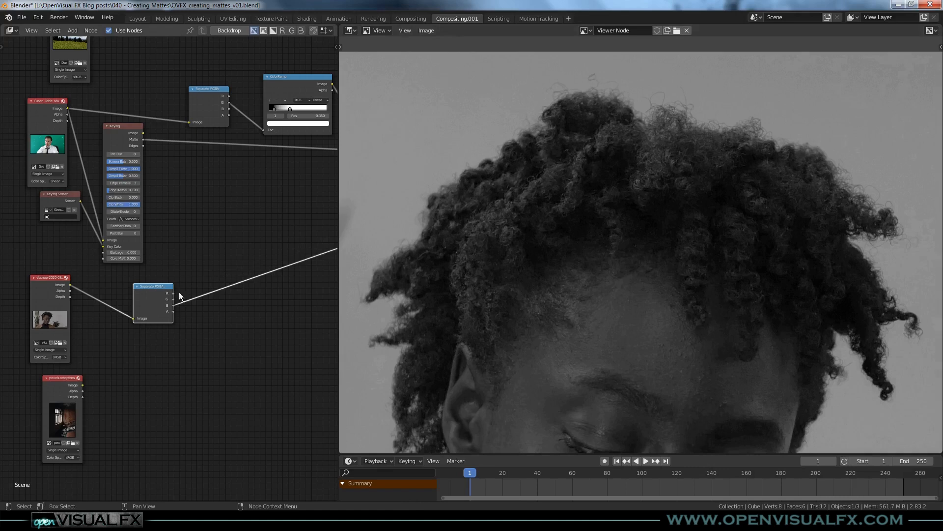
{"action": "left_click", "coordinate": [154, 291], "text": "ctrl+shift"}
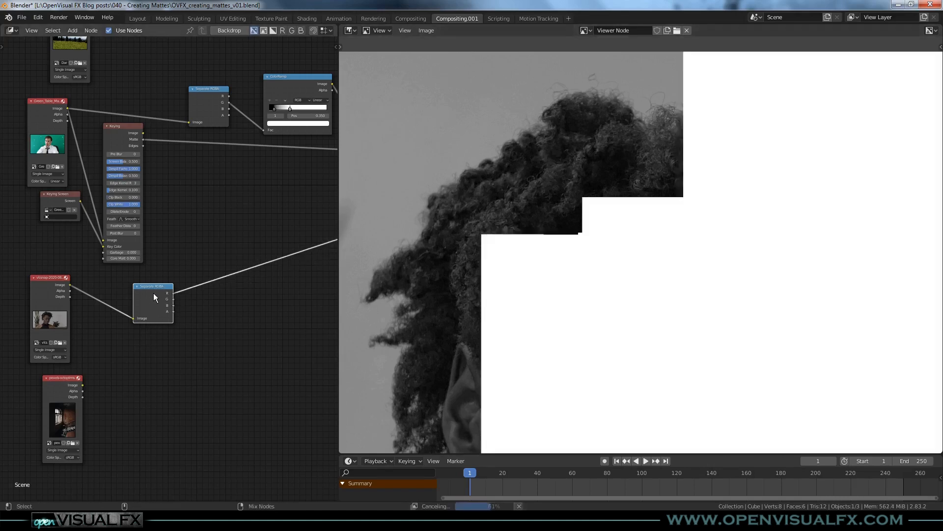
{"action": "left_click", "coordinate": [153, 292], "text": "ctrl+shift"}
{"action": "left_click", "coordinate": [154, 295], "text": "ctrl+shift"}
{"action": "left_click", "coordinate": [154, 293], "text": "ctrl+shift"}
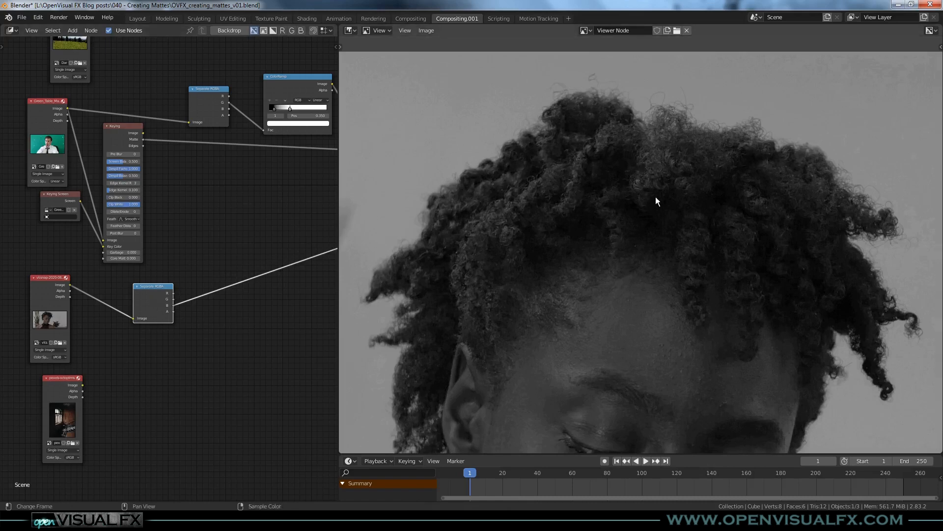
Shift the woman's Separate RGBA node aside and insert a ColorRamp node on its blue channel's link to the viewer.
{"action": "left_click_drag", "start_coordinate": [169, 305], "coordinate": [148, 307]}
{"action": "key", "text": "shift+a"}
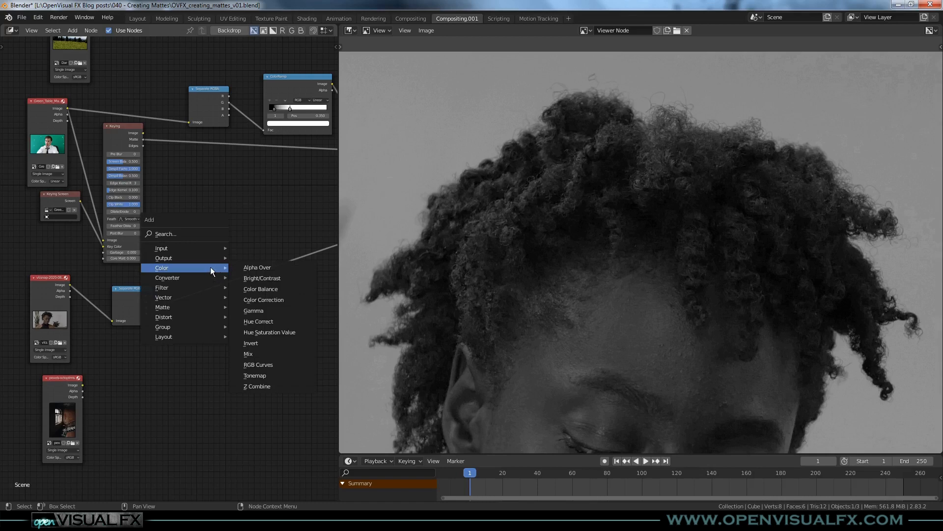
{"action": "mouse_move", "coordinate": [177, 276]}
{"action": "left_click", "coordinate": [261, 288]}
{"action": "left_click", "coordinate": [220, 316]}
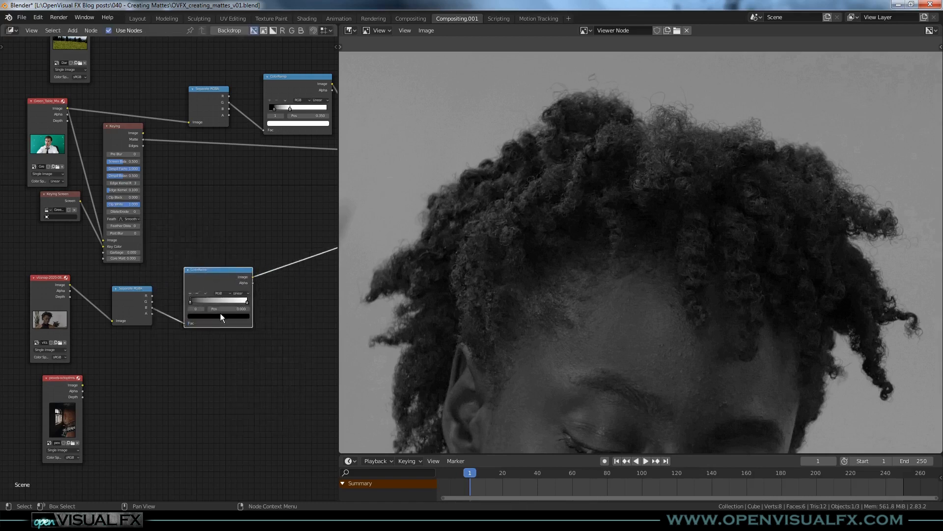
Widen the new ColorRamp node, set its black stop to 0.068 and pull its white stop in to about 0.409.
{"action": "middle_click_drag", "start_coordinate": [194, 294], "coordinate": [153, 294]}
{"action": "scroll", "coordinate": [164, 295], "scroll_direction": "up", "scroll_amount": 1}
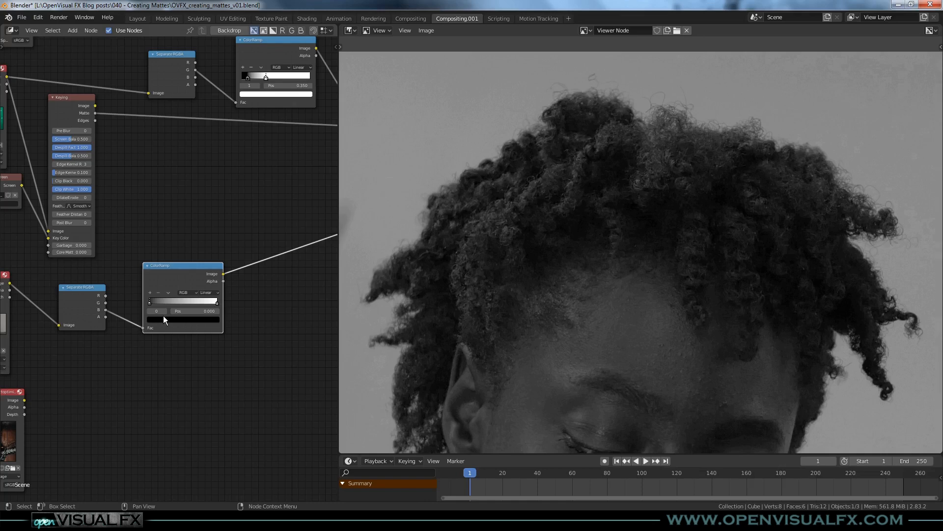
{"action": "left_click_drag", "start_coordinate": [152, 300], "coordinate": [155, 302]}
{"action": "scroll", "coordinate": [156, 307], "scroll_direction": "up", "scroll_amount": 10}
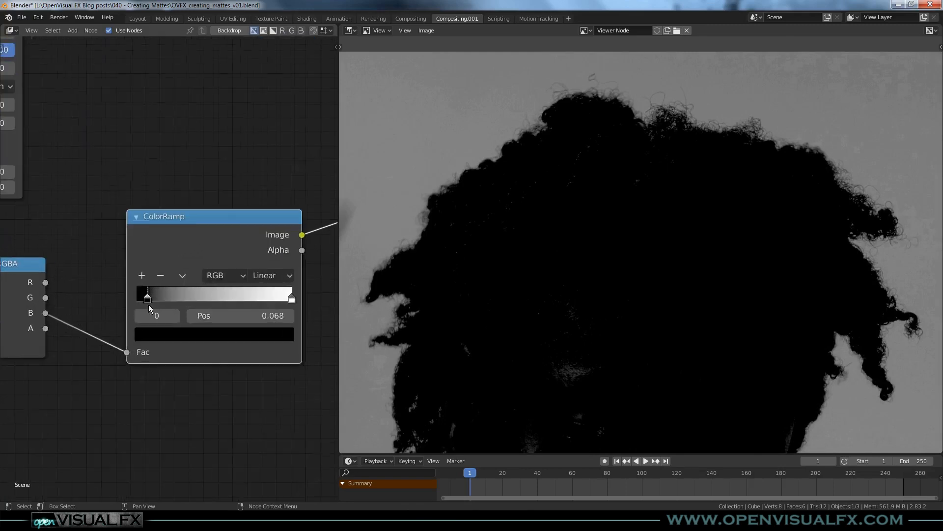
{"action": "left_click_drag", "start_coordinate": [127, 256], "coordinate": [90, 256]}
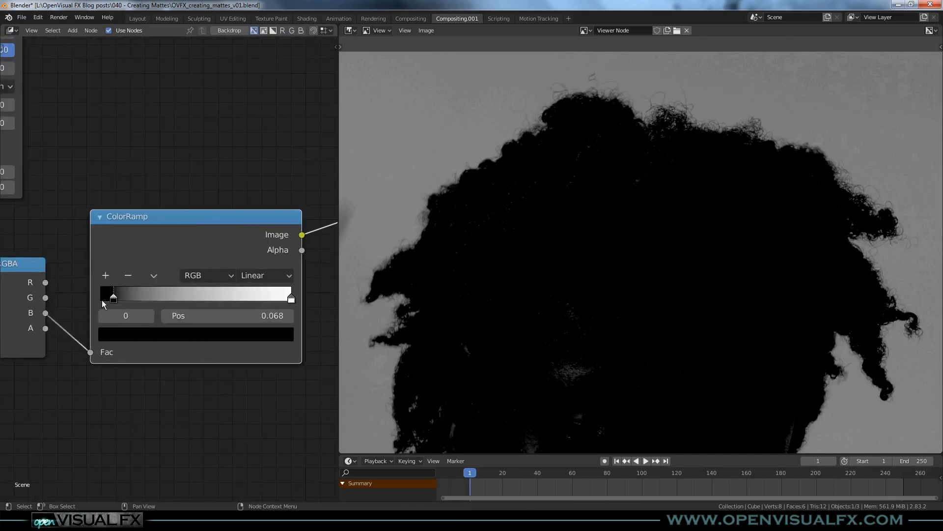
{"action": "left_click_drag", "start_coordinate": [113, 300], "coordinate": [114, 300]}
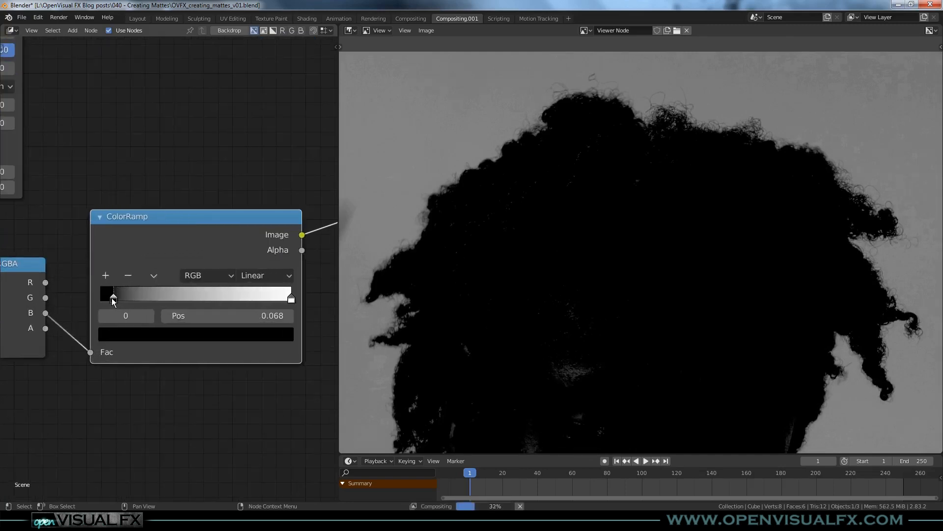
{"action": "left_click_drag", "start_coordinate": [292, 299], "coordinate": [178, 301]}
Duplicate the green-screen branch's Invert node and insert the copy after the woman's ColorRamp.
{"action": "scroll", "coordinate": [264, 313], "scroll_direction": "down", "scroll_amount": 1}
{"action": "middle_click_drag", "start_coordinate": [309, 300], "coordinate": [141, 330]}
{"action": "scroll", "coordinate": [148, 314], "scroll_direction": "down", "scroll_amount": 3}
{"action": "left_click", "coordinate": [165, 302]}
{"action": "scroll", "coordinate": [202, 260], "scroll_direction": "down", "scroll_amount": 5}
{"action": "middle_click_drag", "start_coordinate": [236, 110], "coordinate": [228, 122]}
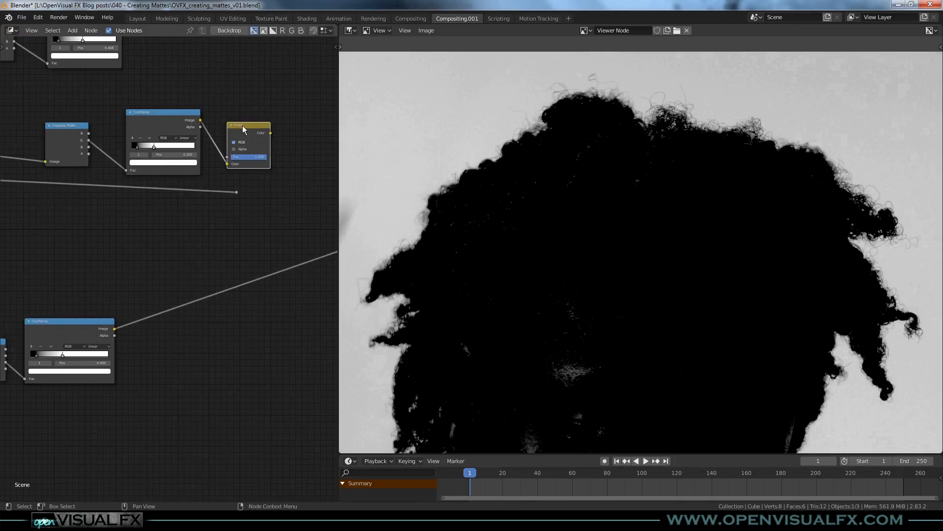
{"action": "key", "text": "shift+d"}
{"action": "left_click", "coordinate": [154, 316]}
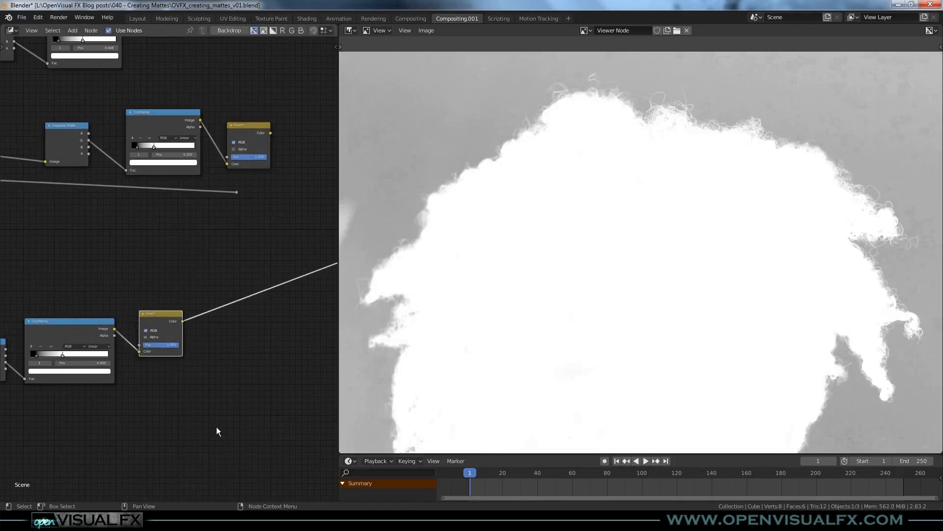
Set the white stop of the woman's ColorRamp to 0.260 and check the inverted matte across the whole image.
{"action": "middle_click_drag", "start_coordinate": [64, 374], "coordinate": [155, 344]}
{"action": "scroll", "coordinate": [155, 344], "scroll_direction": "up", "scroll_amount": 2}
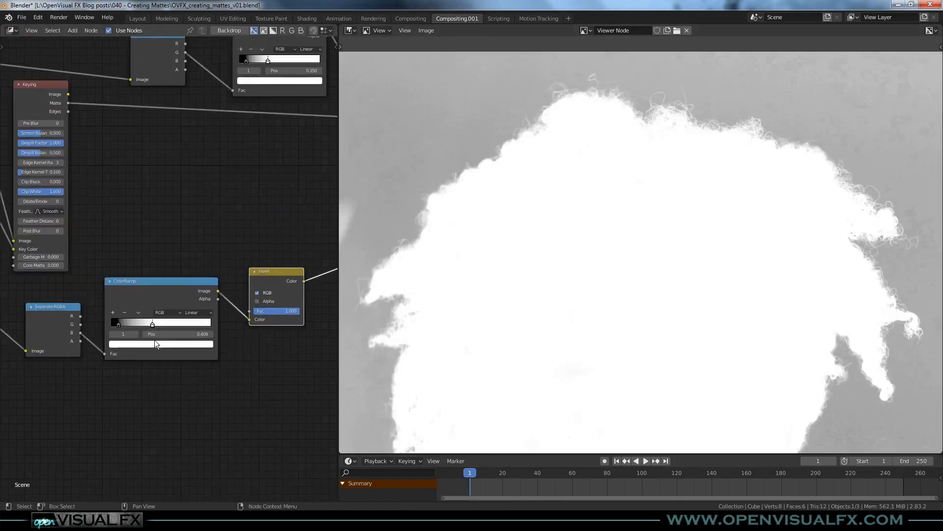
{"action": "scroll", "coordinate": [156, 344], "scroll_direction": "up", "scroll_amount": 2}
{"action": "mouse_move", "coordinate": [160, 320]}
{"action": "left_mouse_down"}
{"action": "mouse_move", "coordinate": [138, 325]}
{"action": "mouse_move", "coordinate": [142, 318]}
{"action": "left_mouse_up"}
{"action": "left_click", "coordinate": [139, 319]}
{"action": "scroll", "coordinate": [620, 308], "scroll_direction": "down", "scroll_amount": 4}
{"action": "middle_click_drag", "start_coordinate": [584, 334], "coordinate": [592, 256]}
{"action": "scroll", "coordinate": [131, 404], "scroll_direction": "down", "scroll_amount": 3}
Add a Luminance Key node beside the dark staircase image and feed that image into it.
{"action": "middle_click_drag", "start_coordinate": [148, 392], "coordinate": [349, 260]}
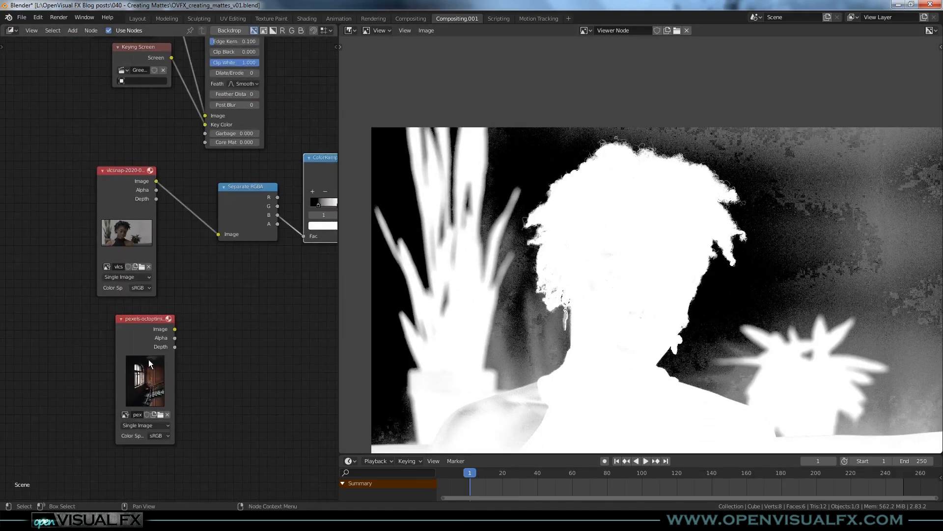
{"action": "scroll", "coordinate": [264, 336], "scroll_direction": "down", "scroll_amount": 1}
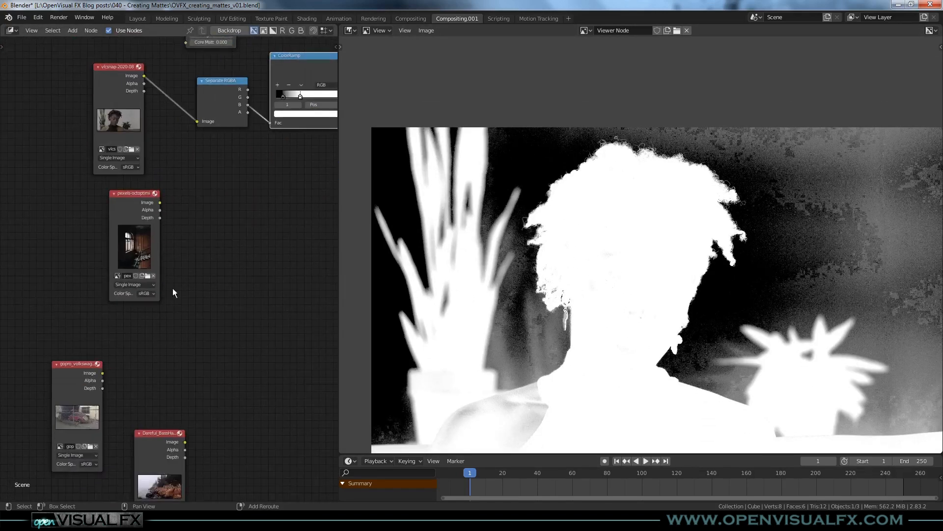
{"action": "middle_click_drag", "start_coordinate": [214, 276], "coordinate": [176, 305]}
{"action": "left_click", "coordinate": [88, 229]}
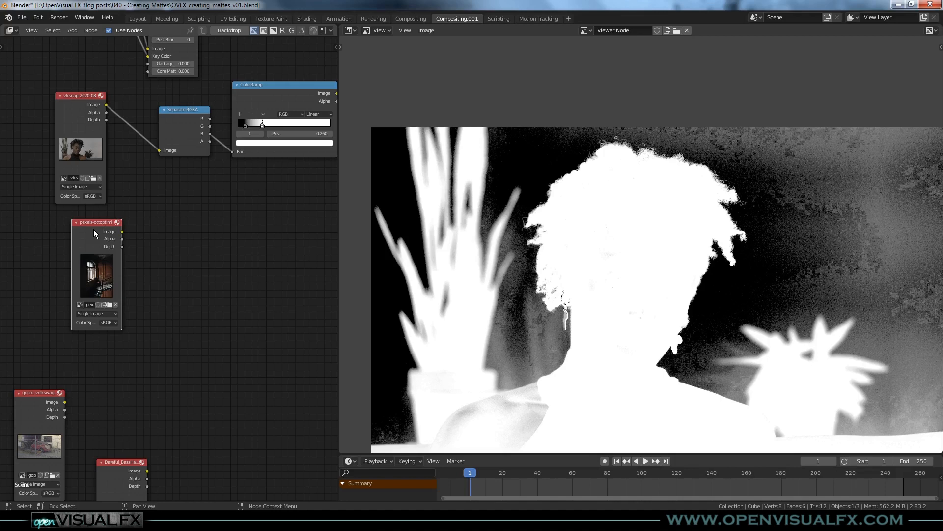
{"action": "left_click", "coordinate": [188, 240]}
{"action": "key", "text": "shift+a"}
{"action": "mouse_move", "coordinate": [186, 240]}
{"action": "mouse_move", "coordinate": [155, 270]}
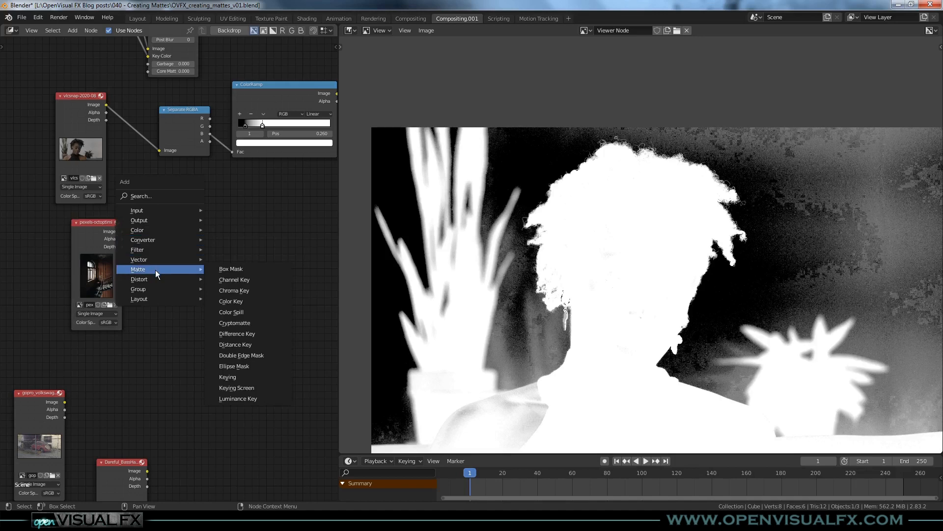
{"action": "left_click", "coordinate": [239, 396]}
{"action": "left_click", "coordinate": [230, 374]}
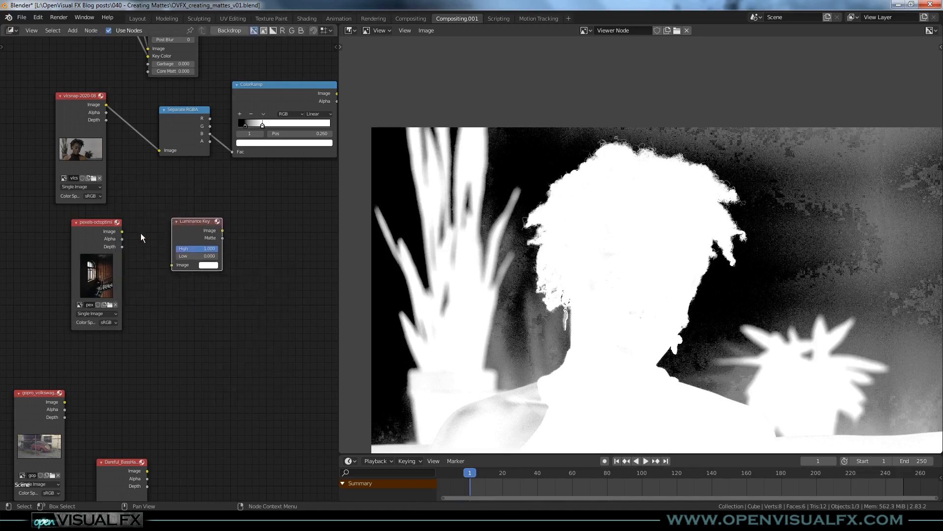
{"action": "left_click_drag", "start_coordinate": [122, 231], "coordinate": [172, 265]}
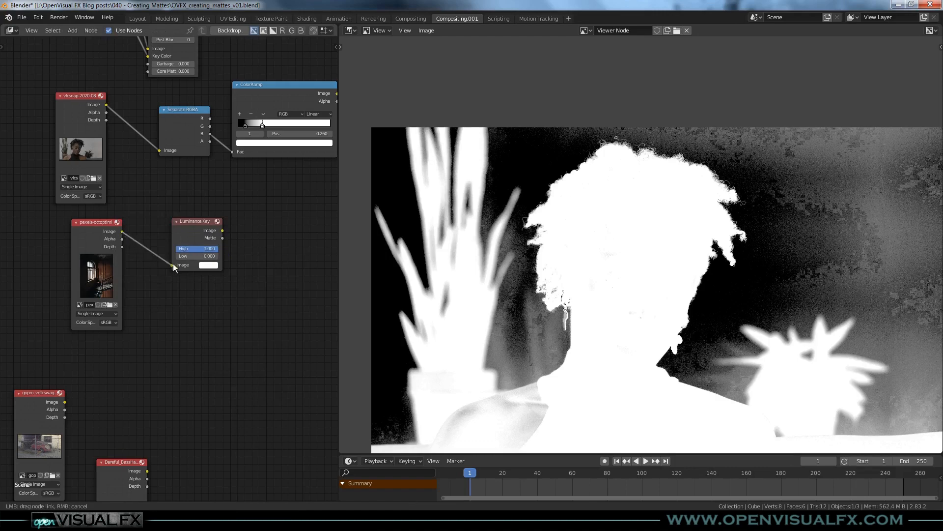
Preview the staircase image and examine its bright window against the dark interior.
{"action": "left_click", "coordinate": [81, 238], "text": "ctrl+shift"}
{"action": "scroll", "coordinate": [661, 231], "scroll_direction": "up", "scroll_amount": 3}
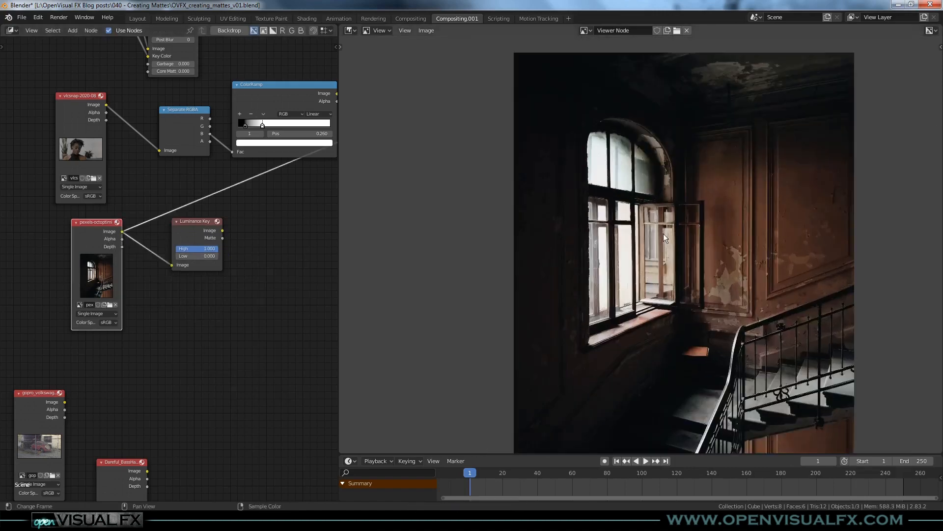
{"action": "middle_click_drag", "start_coordinate": [614, 255], "coordinate": [573, 251]}
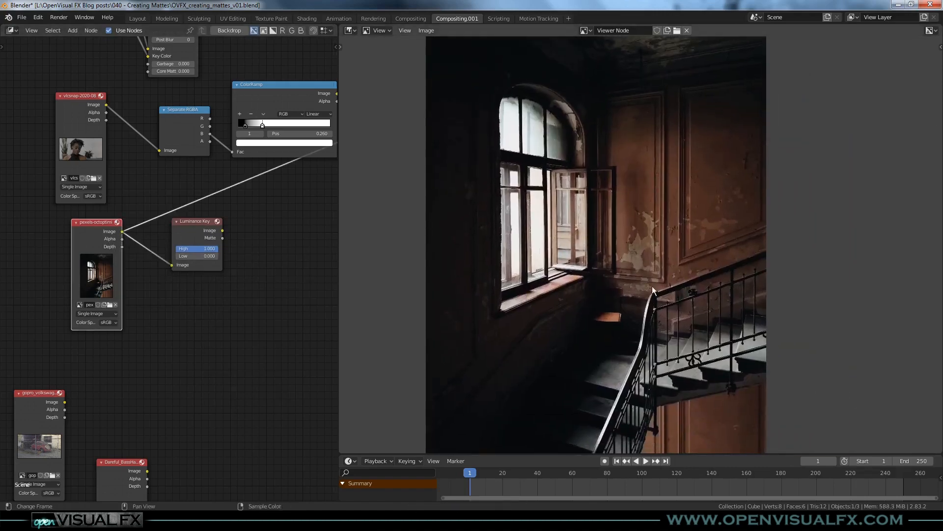
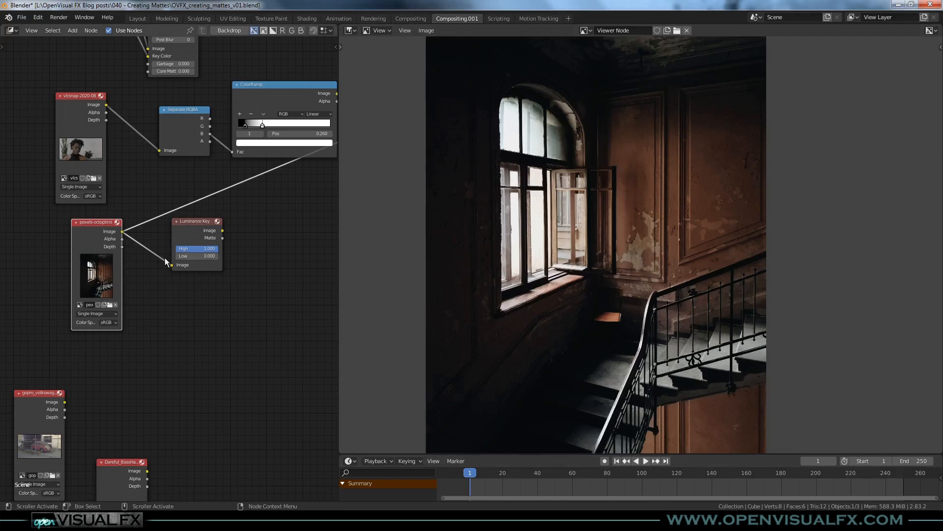
Preview the Luminance Key's image and matte outputs, then set its Low value to 0.158 to isolate the bright window.
{"action": "left_click", "coordinate": [197, 226], "text": "ctrl+shift"}
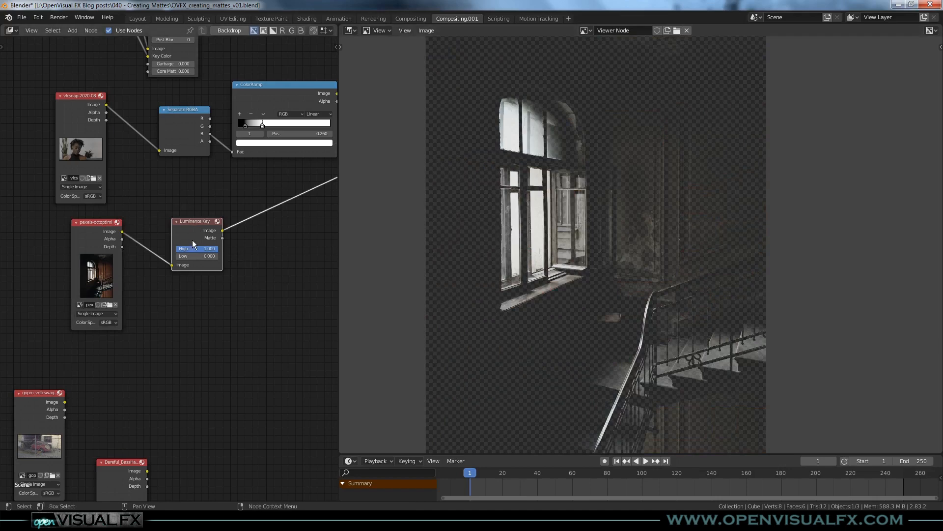
{"action": "scroll", "coordinate": [193, 231], "scroll_direction": "up", "scroll_amount": 1}
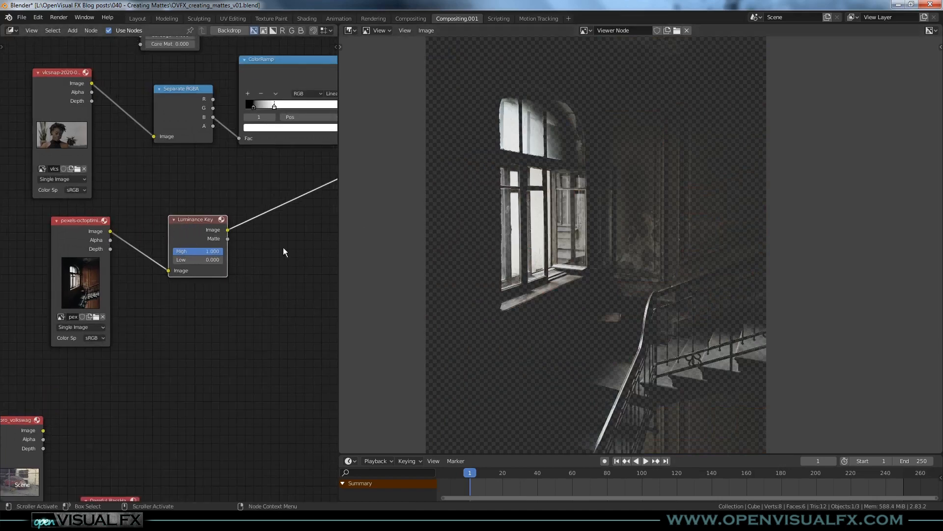
{"action": "left_click", "coordinate": [194, 223], "text": "ctrl+shift"}
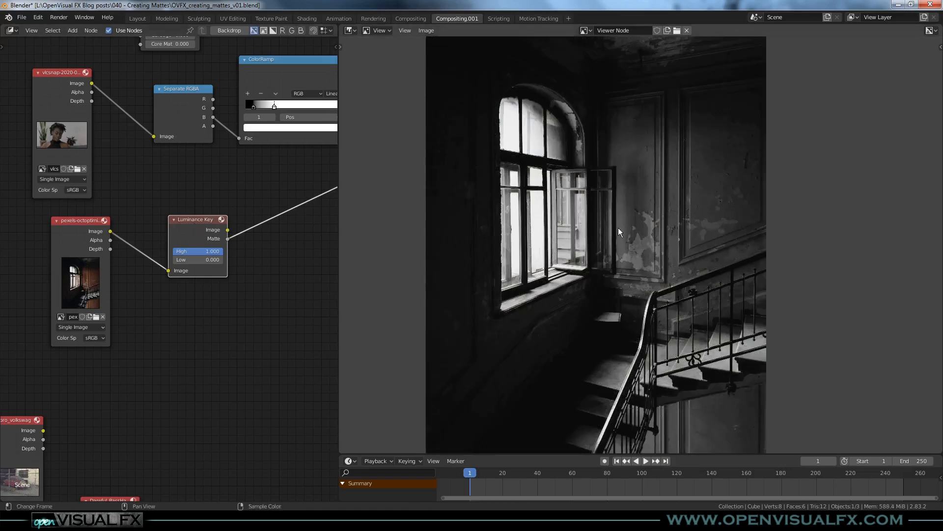
{"action": "scroll", "coordinate": [201, 256], "scroll_direction": "up", "scroll_amount": 3}
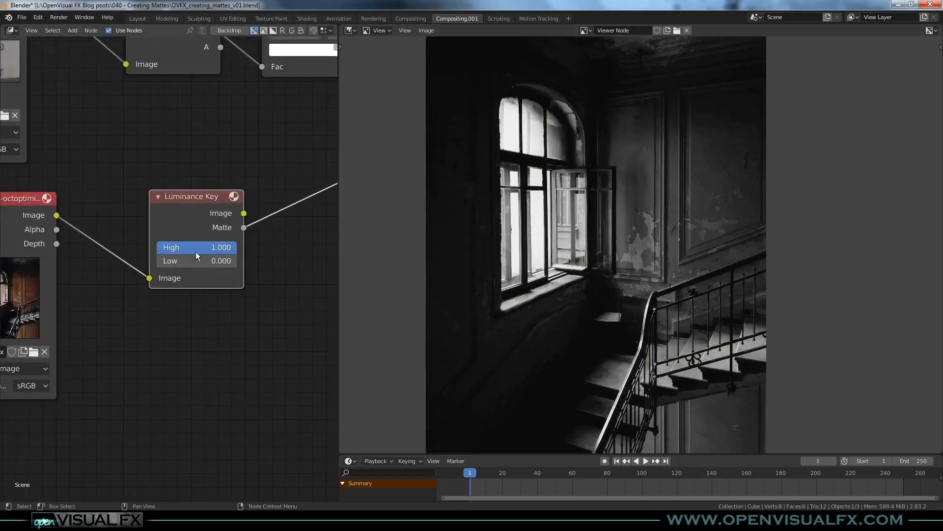
{"action": "mouse_move", "coordinate": [216, 248]}
{"action": "left_mouse_down"}
{"action": "mouse_move", "coordinate": [208, 248]}
{"action": "mouse_move", "coordinate": [226, 248]}
{"action": "left_mouse_up"}
{"action": "left_click_drag", "start_coordinate": [161, 262], "coordinate": [177, 262]}
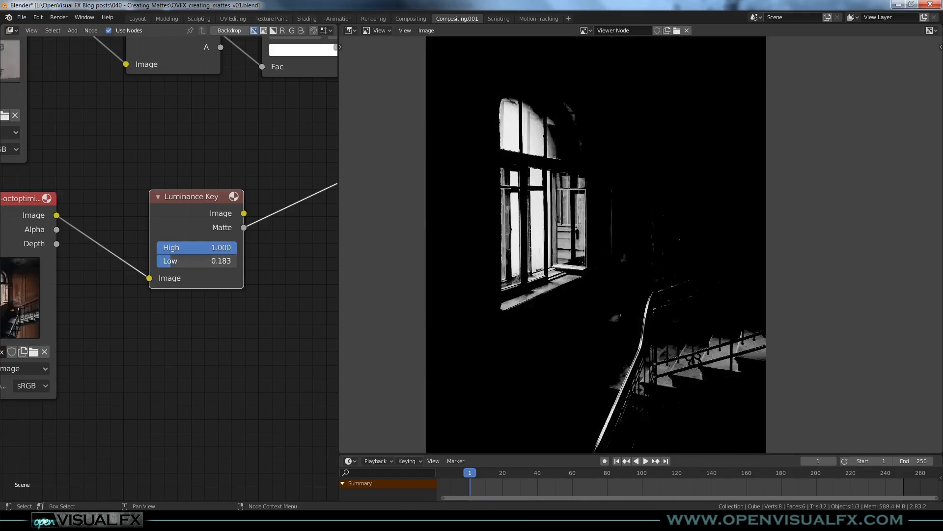
{"action": "left_click_drag", "start_coordinate": [177, 262], "coordinate": [175, 261]}
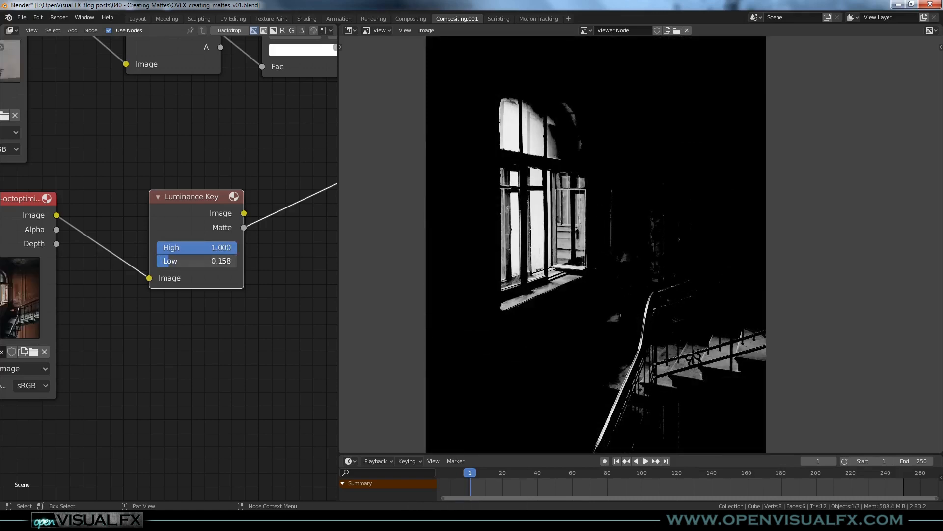
Move the Luminance Key node down and add a Mix node above it.
{"action": "left_click_drag", "start_coordinate": [197, 209], "coordinate": [196, 304]}
{"action": "scroll", "coordinate": [196, 295], "scroll_direction": "down", "scroll_amount": 2}
{"action": "middle_click_drag", "start_coordinate": [196, 270], "coordinate": [188, 235]}
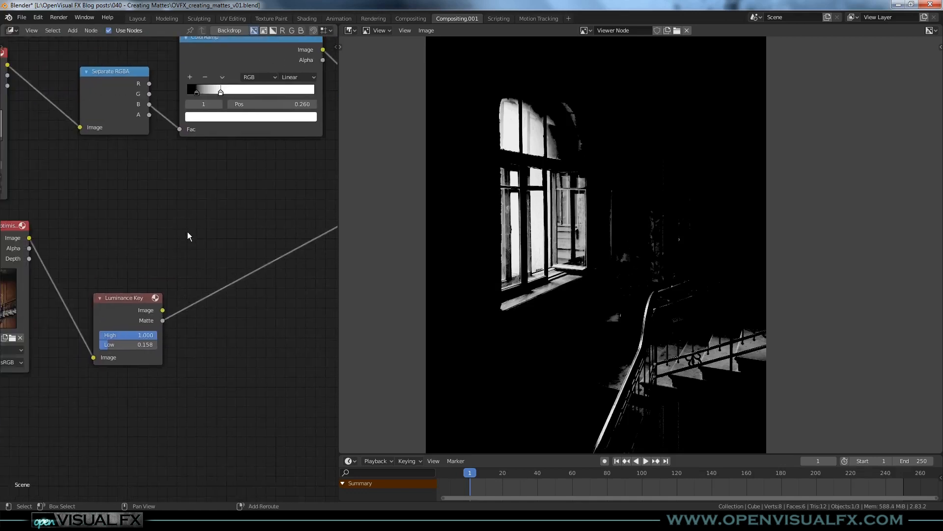
{"action": "key", "text": "shift+a"}
{"action": "mouse_move", "coordinate": [187, 231]}
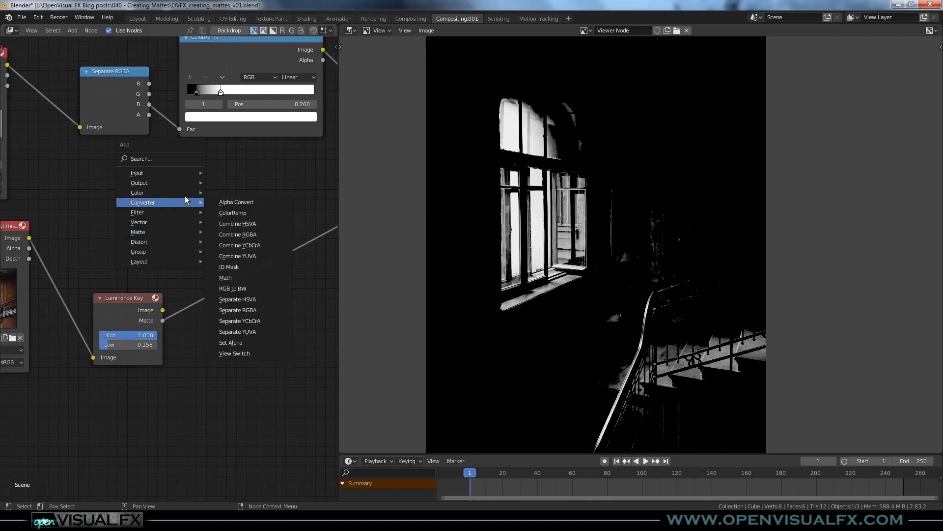
{"action": "mouse_move", "coordinate": [184, 192]}
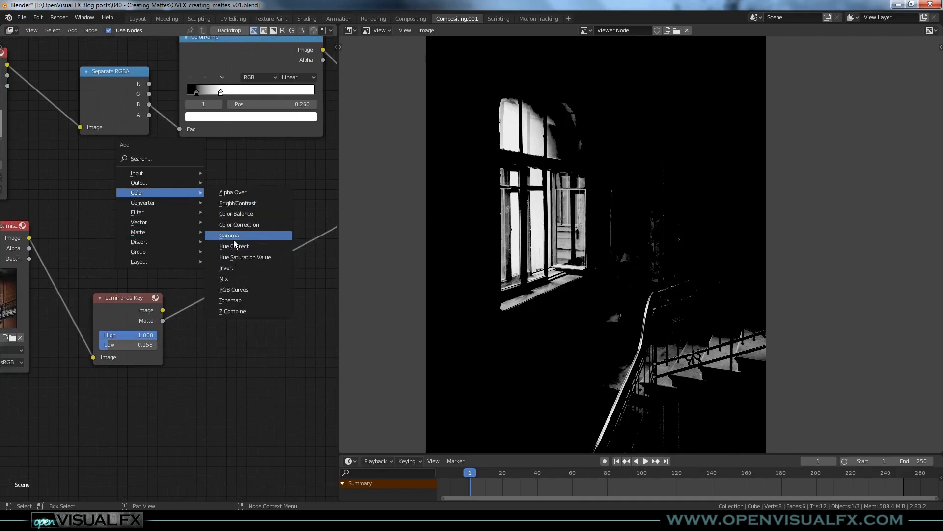
{"action": "left_click", "coordinate": [235, 280]}
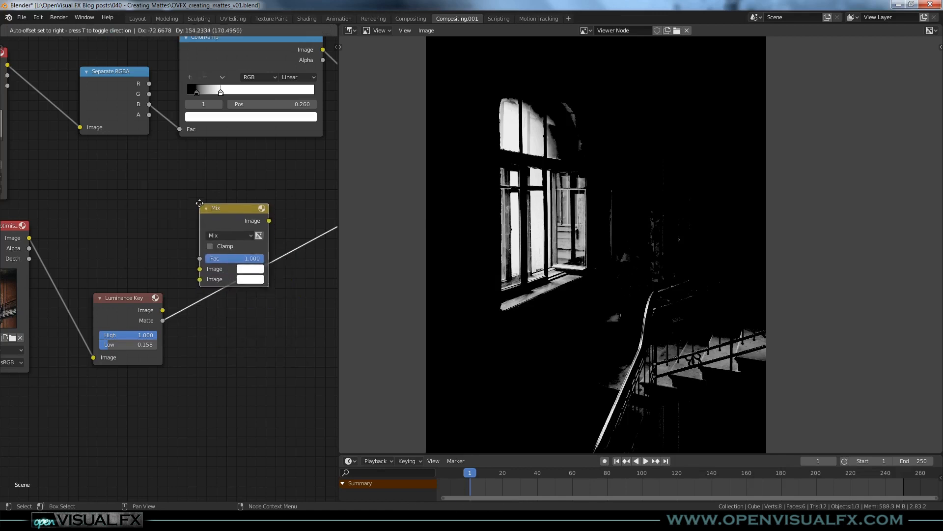
{"action": "left_click", "coordinate": [175, 171]}
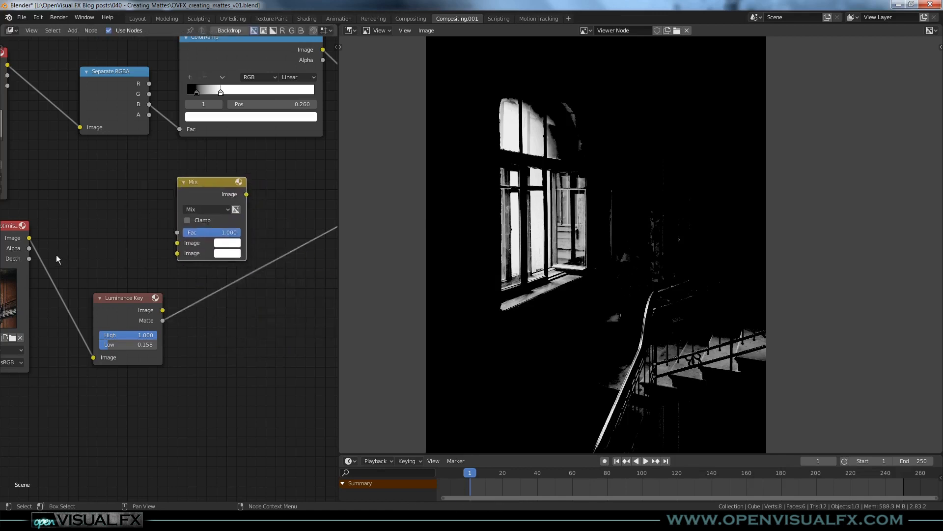
Connect the staircase image to the Mix node's first Image input and the Luminance Key's Image output to Fac, then preview the mix.
{"action": "left_click", "coordinate": [12, 231], "text": "ctrl+shift"}
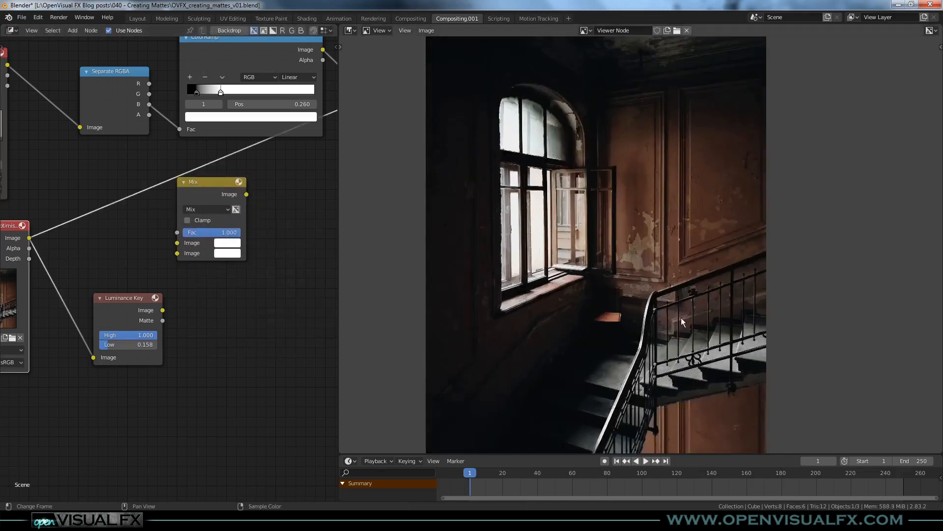
{"action": "left_click_drag", "start_coordinate": [29, 238], "coordinate": [177, 243]}
{"action": "left_click_drag", "start_coordinate": [162, 310], "coordinate": [177, 233]}
{"action": "left_click_drag", "start_coordinate": [205, 192], "coordinate": [252, 209]}
{"action": "left_click", "coordinate": [255, 206], "text": "ctrl+shift"}
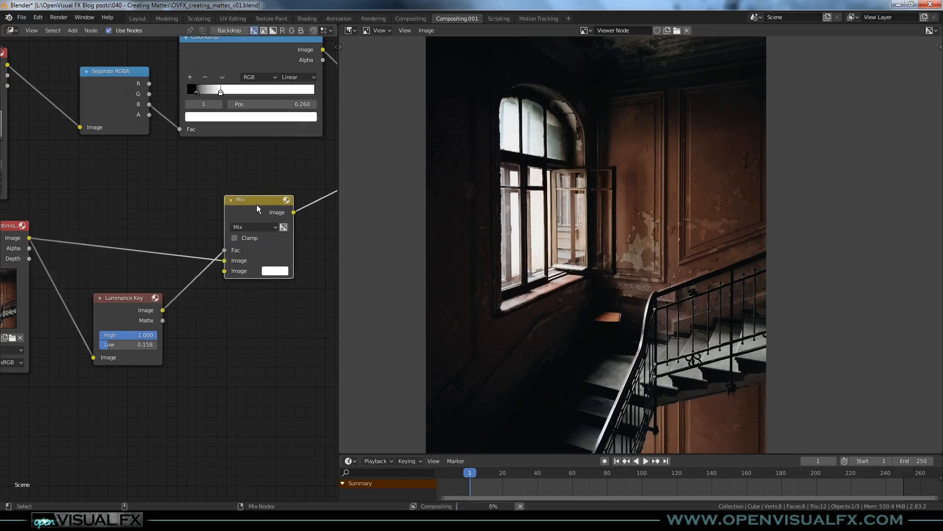
Set the Mix node's blend mode to Color and its second Image colour to green with hue 0.309 and saturation 0.818.
{"action": "left_click", "coordinate": [269, 227]}
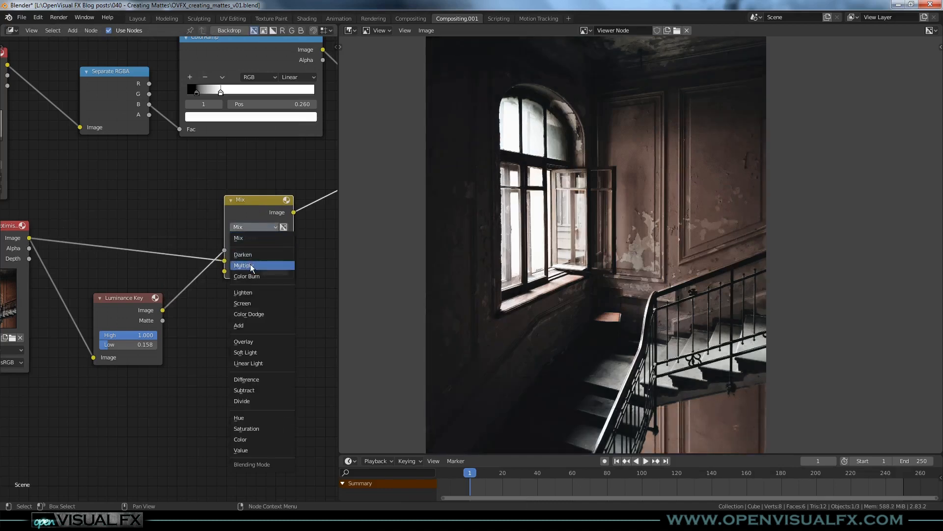
{"action": "left_click", "coordinate": [251, 443]}
{"action": "left_click", "coordinate": [275, 270]}
{"action": "mouse_move", "coordinate": [301, 174]}
{"action": "left_mouse_down"}
{"action": "mouse_move", "coordinate": [298, 185]}
{"action": "mouse_move", "coordinate": [281, 177]}
{"action": "mouse_move", "coordinate": [275, 154]}
{"action": "left_mouse_up"}
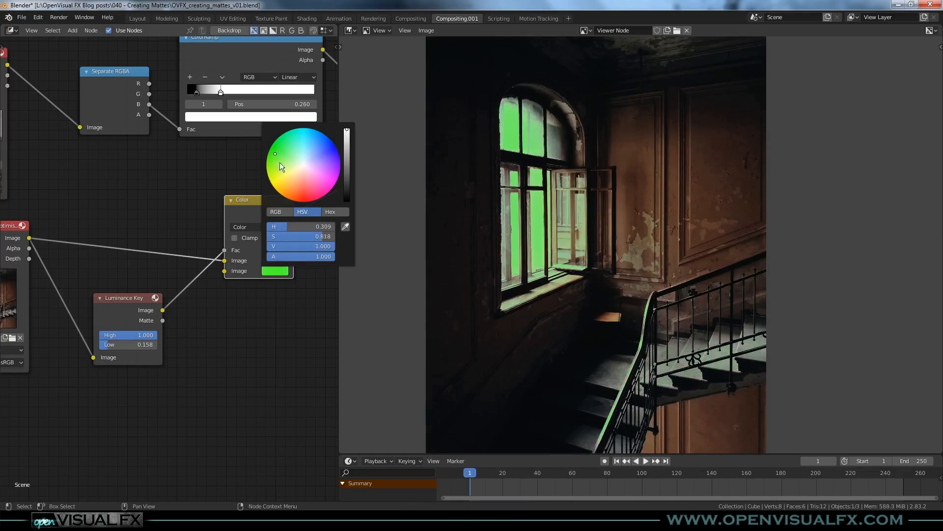
{"action": "scroll", "coordinate": [770, 381], "scroll_direction": "up", "scroll_amount": 2}
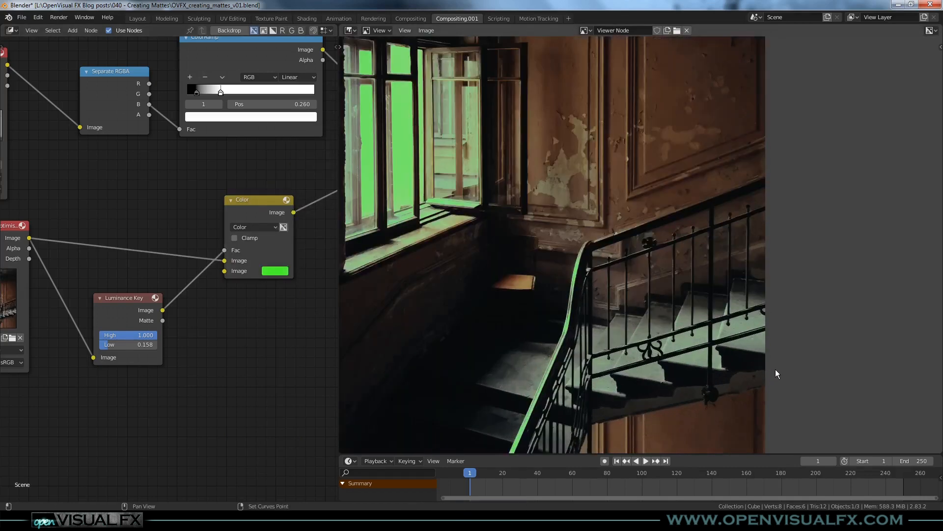
{"action": "scroll", "coordinate": [578, 343], "scroll_direction": "down", "scroll_amount": 3}
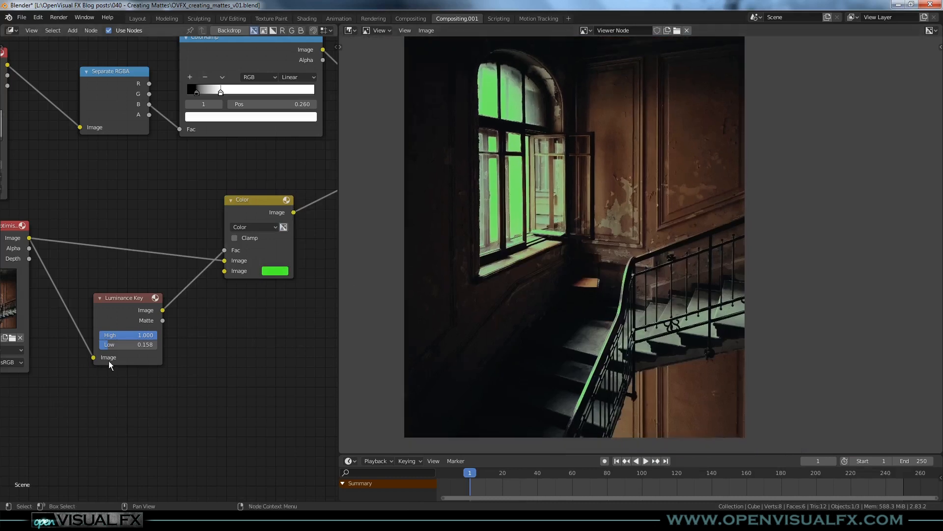
Adjust the Luminance Key's Low value and connect its Matte output to the Color node's Fac input.
{"action": "scroll", "coordinate": [108, 364], "scroll_direction": "up", "scroll_amount": 2}
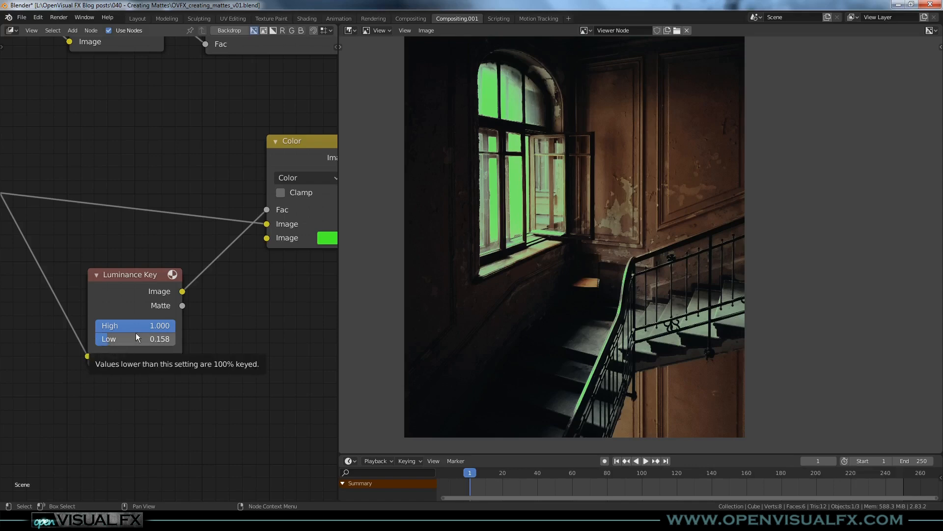
{"action": "mouse_move", "coordinate": [162, 325]}
{"action": "left_mouse_down"}
{"action": "mouse_move", "coordinate": [128, 325]}
{"action": "mouse_move", "coordinate": [161, 325]}
{"action": "mouse_move", "coordinate": [121, 339]}
{"action": "mouse_move", "coordinate": [164, 338]}
{"action": "left_mouse_up"}
{"action": "scroll", "coordinate": [234, 322], "scroll_direction": "down", "scroll_amount": 3}
{"action": "middle_click_drag", "start_coordinate": [234, 323], "coordinate": [179, 331]}
{"action": "left_click_drag", "start_coordinate": [127, 340], "coordinate": [98, 340]}
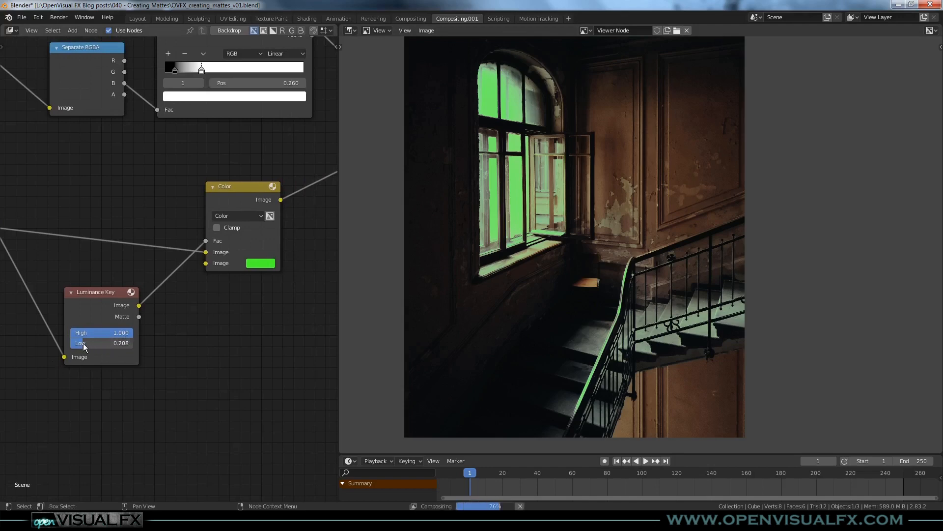
{"action": "left_click_drag", "start_coordinate": [139, 317], "coordinate": [206, 241]}
Try the Luminance Key with High at 0.508 and Low at 0.100, then restore High to 1.000.
{"action": "mouse_move", "coordinate": [98, 343]}
{"action": "left_mouse_down"}
{"action": "mouse_move", "coordinate": [86, 343]}
{"action": "mouse_move", "coordinate": [120, 334]}
{"action": "mouse_move", "coordinate": [105, 335]}
{"action": "left_mouse_up"}
{"action": "scroll", "coordinate": [84, 336], "scroll_direction": "up", "scroll_amount": 1}
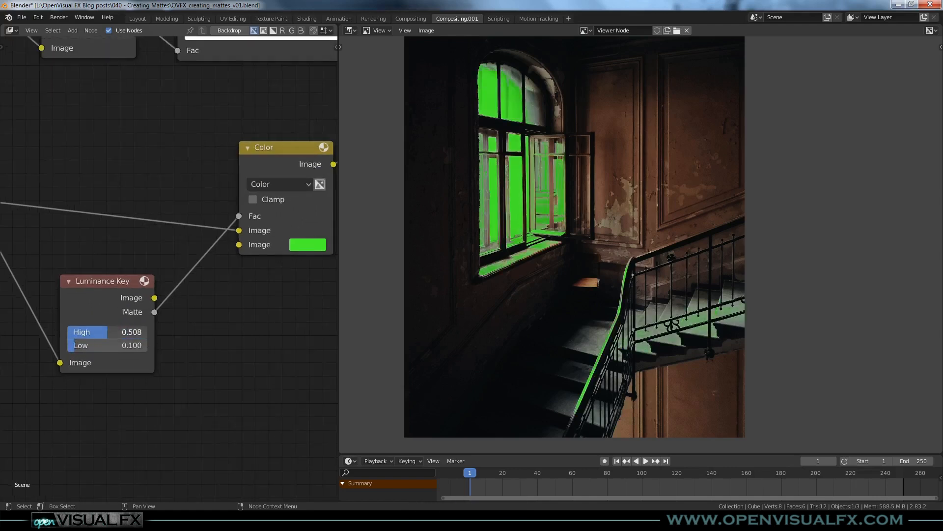
{"action": "scroll", "coordinate": [659, 334], "scroll_direction": "up", "scroll_amount": 3}
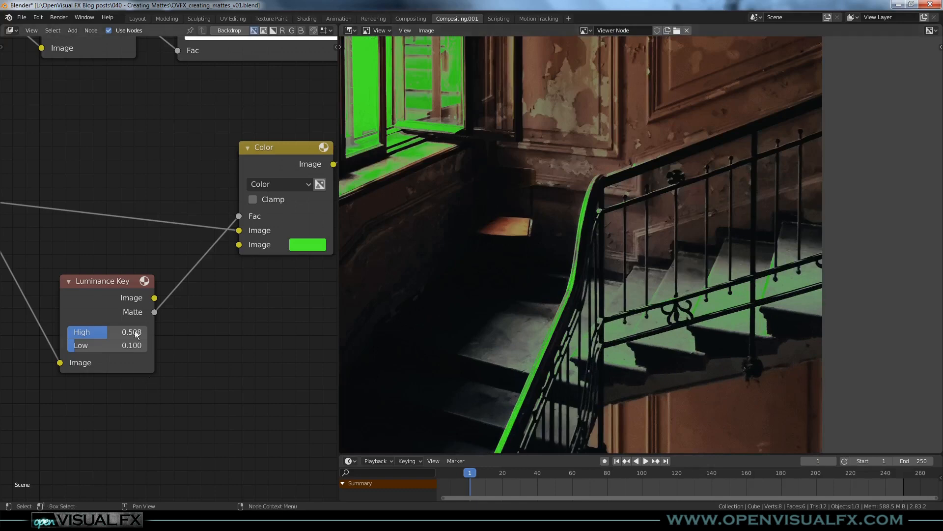
{"action": "left_click_drag", "start_coordinate": [119, 332], "coordinate": [146, 332]}
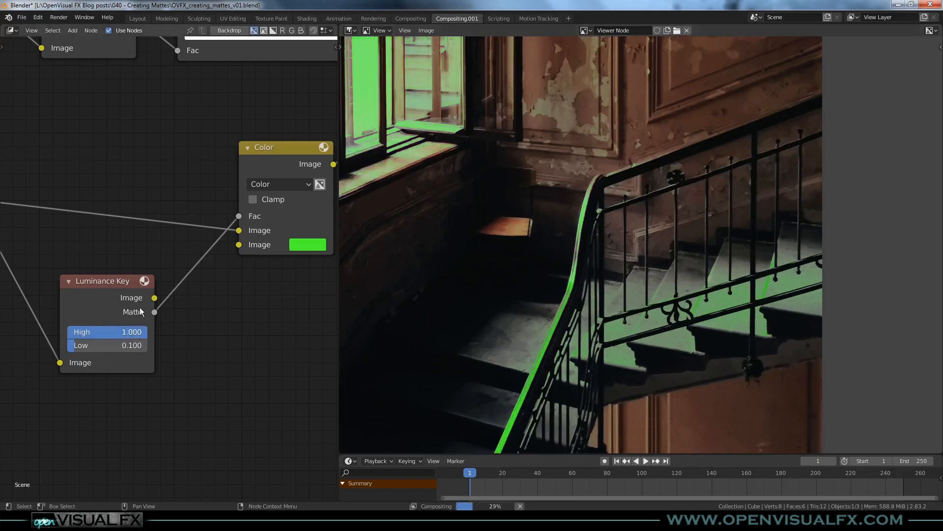
Shift the Luminance Key node, add a Separate HSVA node beside it and connect the staircase image to its input.
{"action": "scroll", "coordinate": [65, 280], "scroll_direction": "down", "scroll_amount": 2}
{"action": "left_click_drag", "start_coordinate": [91, 284], "coordinate": [79, 271]}
{"action": "scroll", "coordinate": [89, 308], "scroll_direction": "down", "scroll_amount": 2}
{"action": "middle_click_drag", "start_coordinate": [88, 309], "coordinate": [194, 338]}
{"action": "left_click", "coordinate": [180, 275]}
{"action": "key", "text": "shift+a"}
{"action": "mouse_move", "coordinate": [182, 243]}
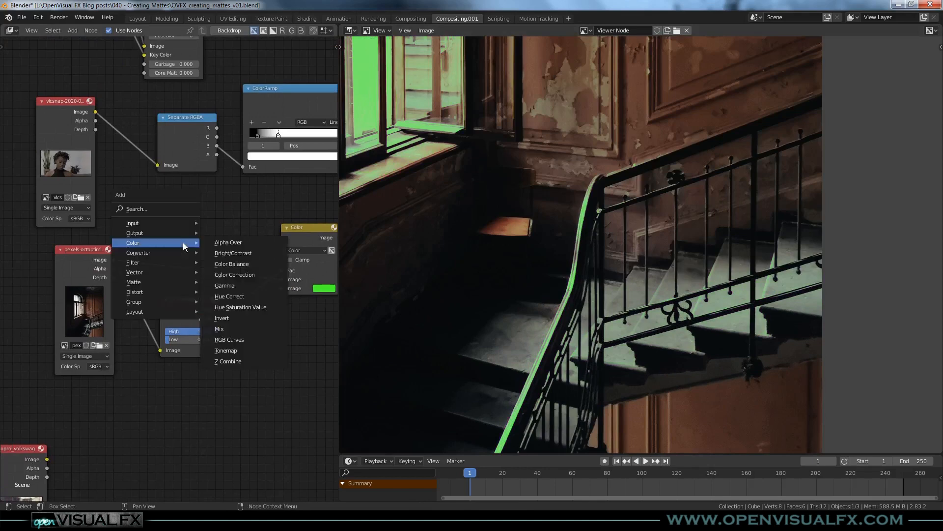
{"action": "mouse_move", "coordinate": [156, 254]}
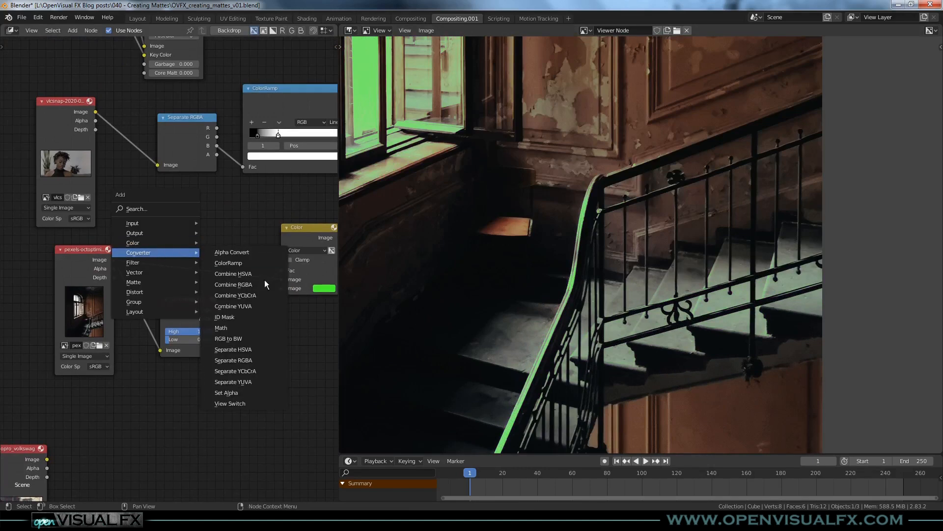
{"action": "left_click", "coordinate": [232, 350]}
{"action": "left_click", "coordinate": [243, 350]}
{"action": "left_click_drag", "start_coordinate": [114, 260], "coordinate": [242, 391]}
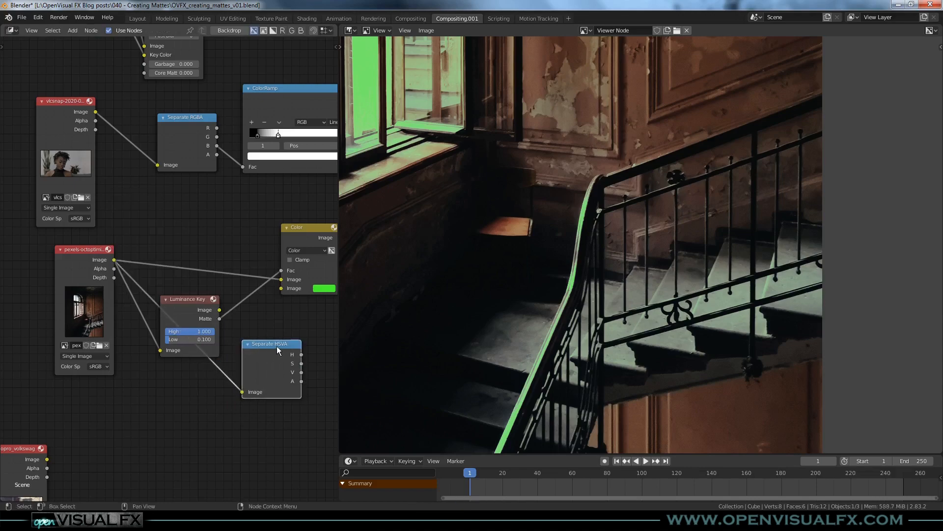
Preview the Separate HSVA node's channels one after another, from H through S to V, over the whole staircase image.
{"action": "left_click", "coordinate": [282, 347], "text": "ctrl+shift"}
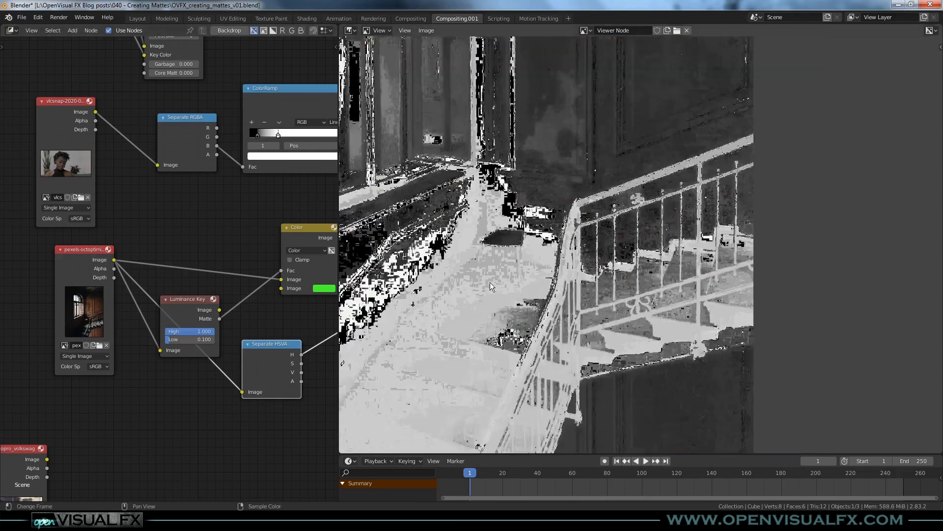
{"action": "scroll", "coordinate": [493, 282], "scroll_direction": "down", "scroll_amount": 2}
{"action": "middle_click_drag", "start_coordinate": [493, 282], "coordinate": [629, 317]}
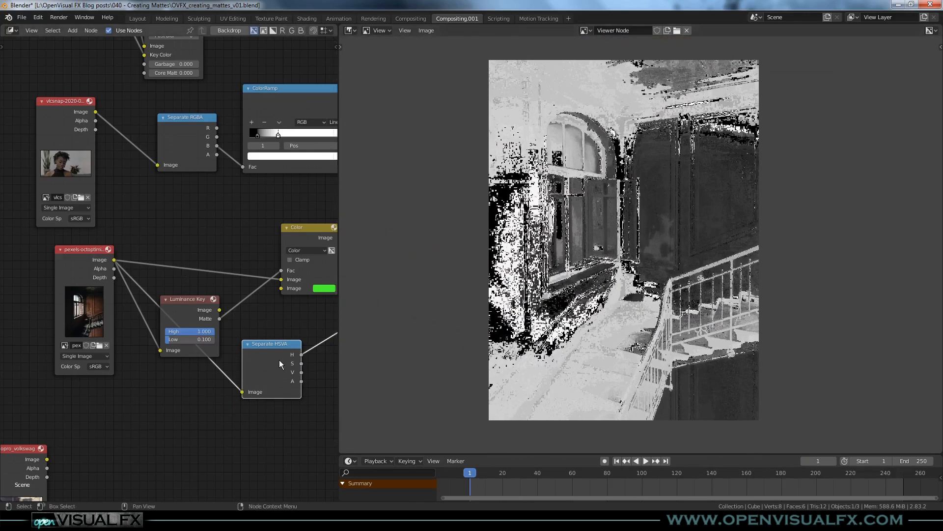
{"action": "left_click", "coordinate": [265, 365], "text": "ctrl+shift"}
{"action": "left_click", "coordinate": [267, 358], "text": "ctrl+shift"}
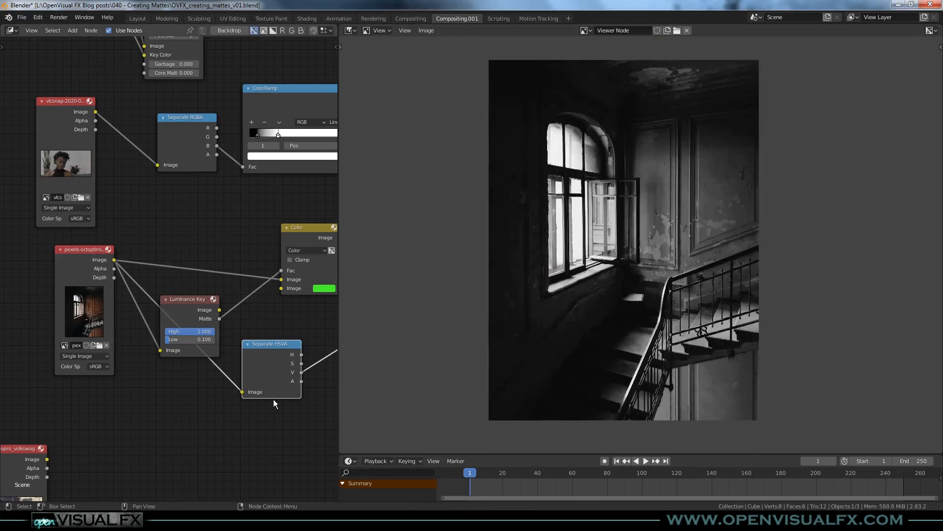
Preview the Luminance Key's Matte output and set the key's Low value to 0.000.
{"action": "left_click", "coordinate": [189, 303]}
{"action": "left_click", "coordinate": [193, 308], "text": "ctrl+shift"}
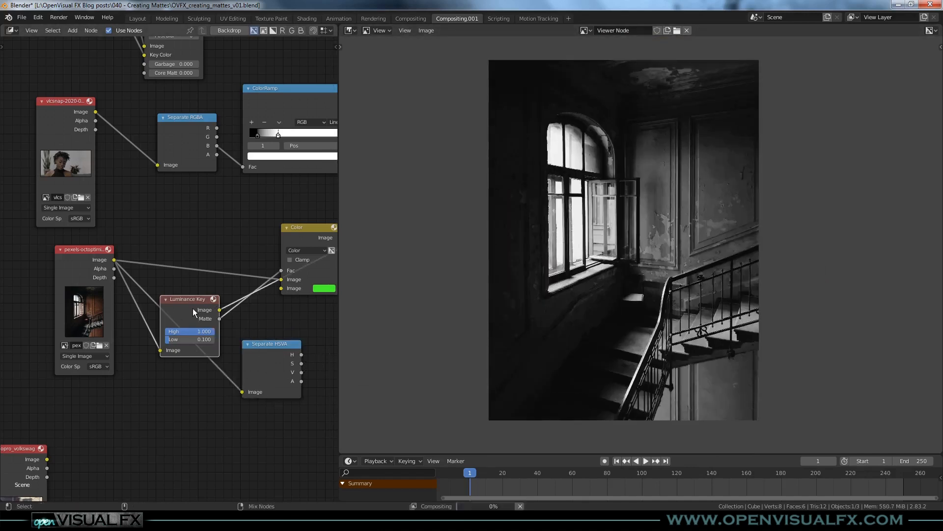
{"action": "left_click", "coordinate": [193, 308], "text": "ctrl+shift"}
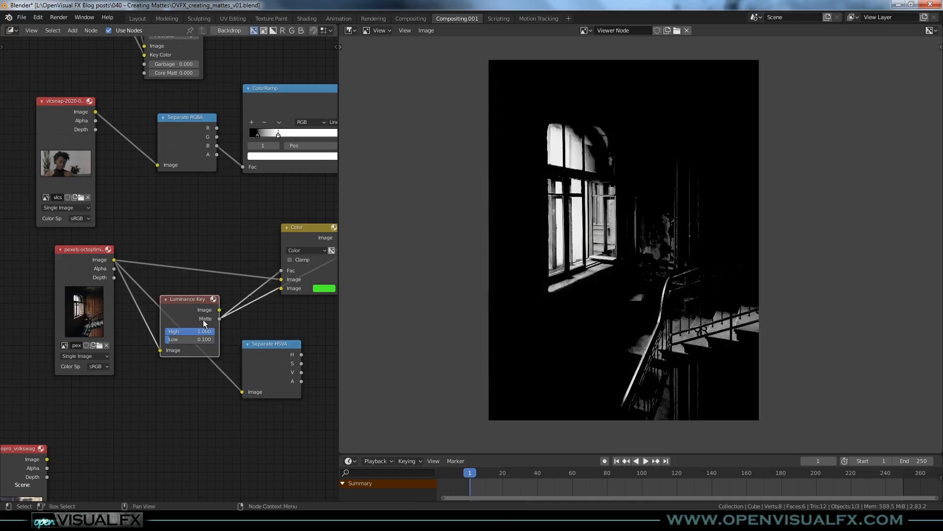
{"action": "left_click_drag", "start_coordinate": [187, 338], "coordinate": [167, 339]}
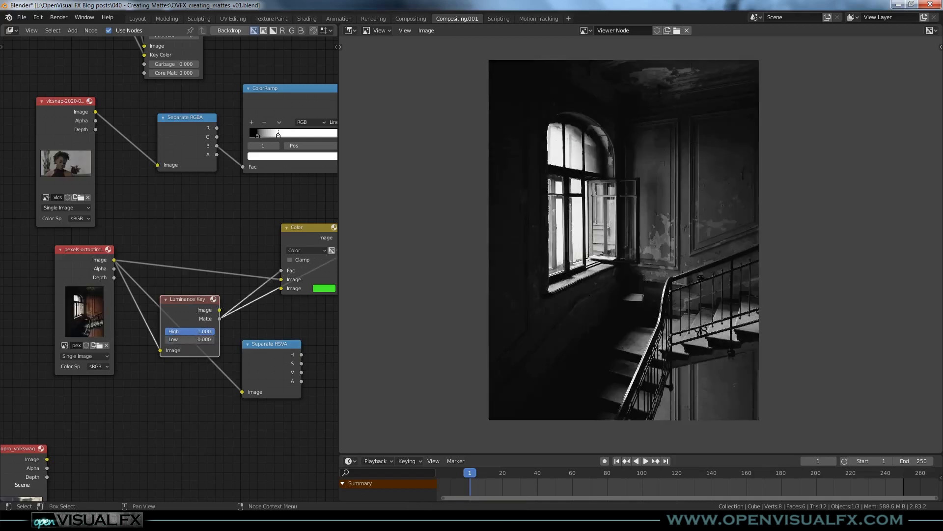
{"action": "left_click", "coordinate": [209, 332]}
{"action": "key", "text": "Return"}
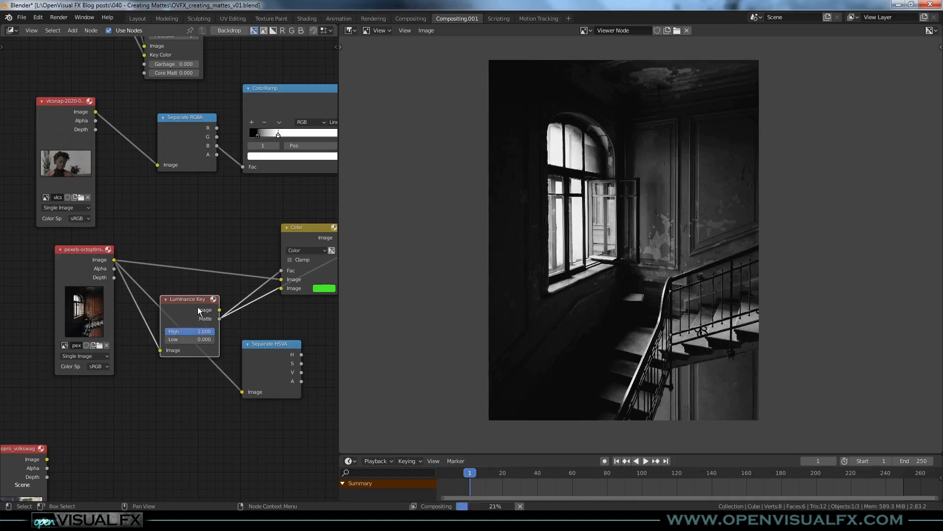
Preview the Separate HSVA's V channel and add reroute points on the V link and on the Luminance Key's Matte link.
{"action": "middle_click_drag", "start_coordinate": [265, 326], "coordinate": [218, 324]}
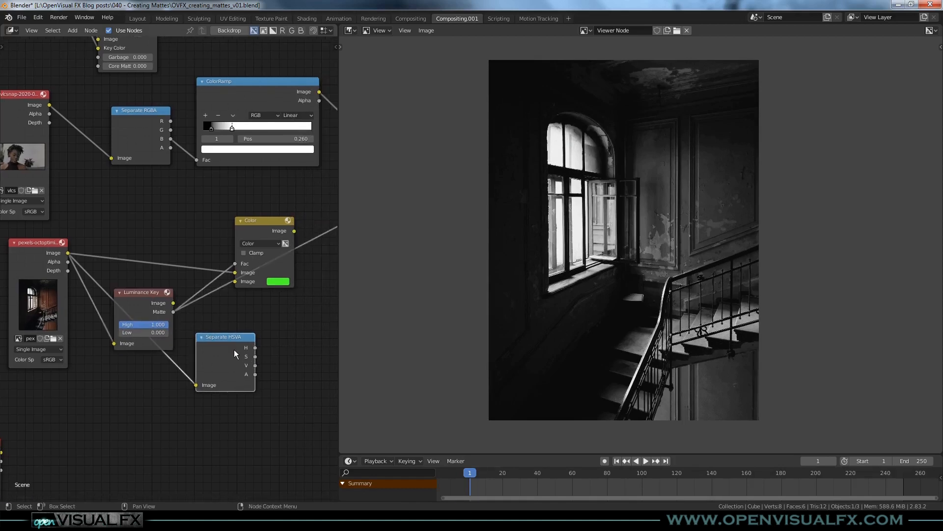
{"action": "left_click", "coordinate": [234, 349], "text": "ctrl+shift"}
{"action": "left_click", "coordinate": [234, 350], "text": "ctrl+shift"}
{"action": "left_click", "coordinate": [233, 349], "text": "ctrl+shift"}
{"action": "right_click_drag", "start_coordinate": [272, 338], "coordinate": [281, 391], "text": "shift"}
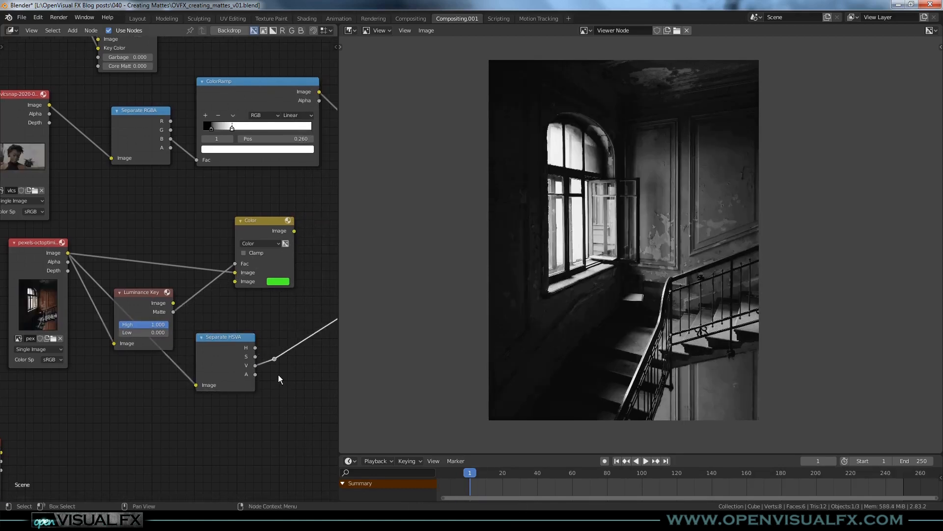
{"action": "key", "text": "g"}
{"action": "left_click", "coordinate": [285, 377]}
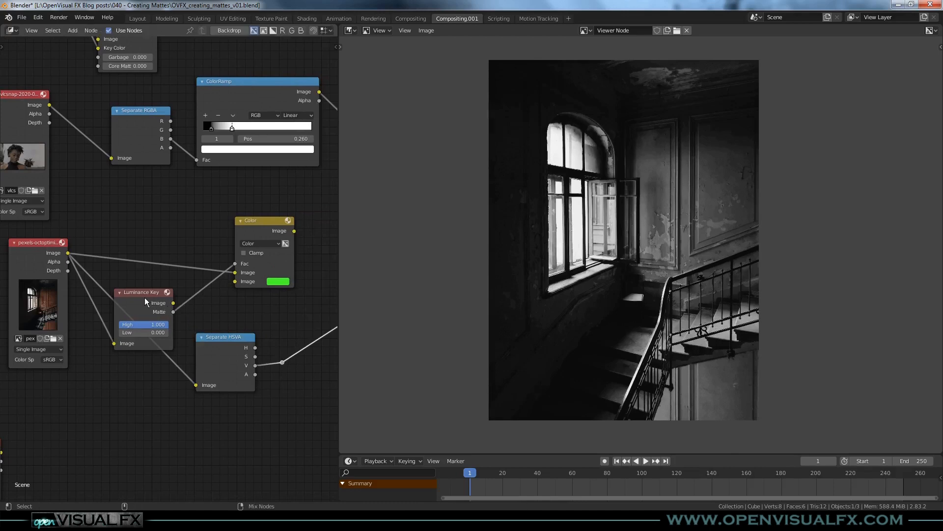
{"action": "mouse_move", "coordinate": [183, 285]}
{"action": "right_mouse_down", "text": "shift"}
{"action": "mouse_move", "coordinate": [197, 308]}
{"action": "mouse_move", "coordinate": [195, 300]}
{"action": "right_mouse_up", "text": "shift"}
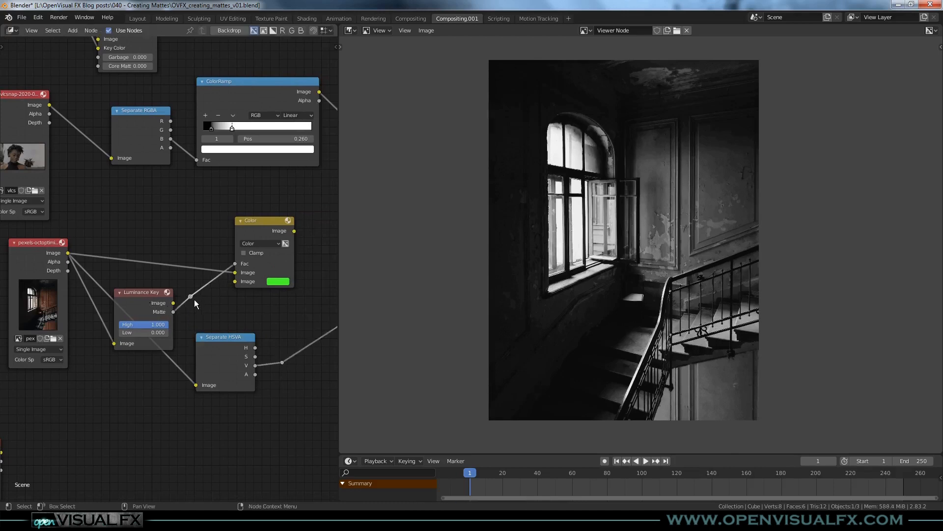
Compare the Luminance Key matte with the HSVA V channel by previewing their two reroute points alternately.
{"action": "left_click", "coordinate": [191, 297], "text": "ctrl+shift"}
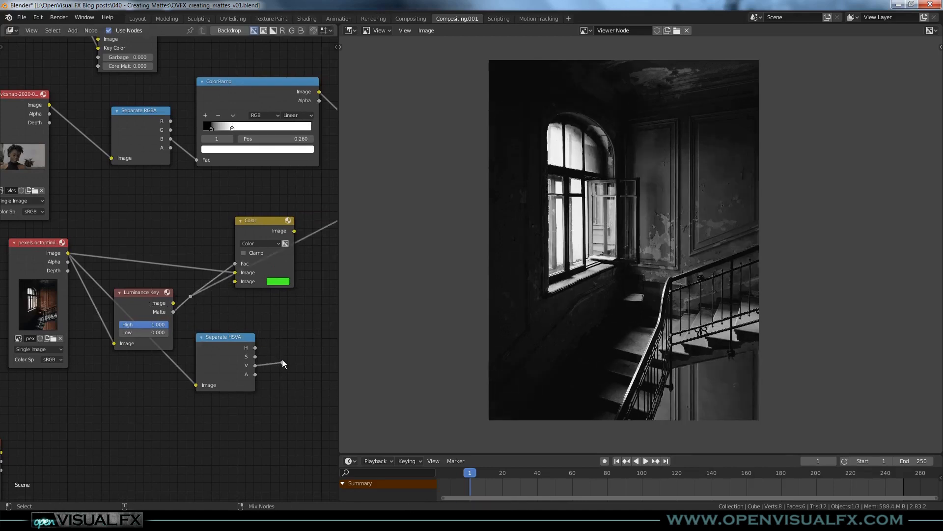
{"action": "left_click", "coordinate": [282, 363], "text": "ctrl+shift"}
{"action": "left_click", "coordinate": [190, 296], "text": "ctrl+shift"}
{"action": "left_click", "coordinate": [282, 363], "text": "ctrl+shift"}
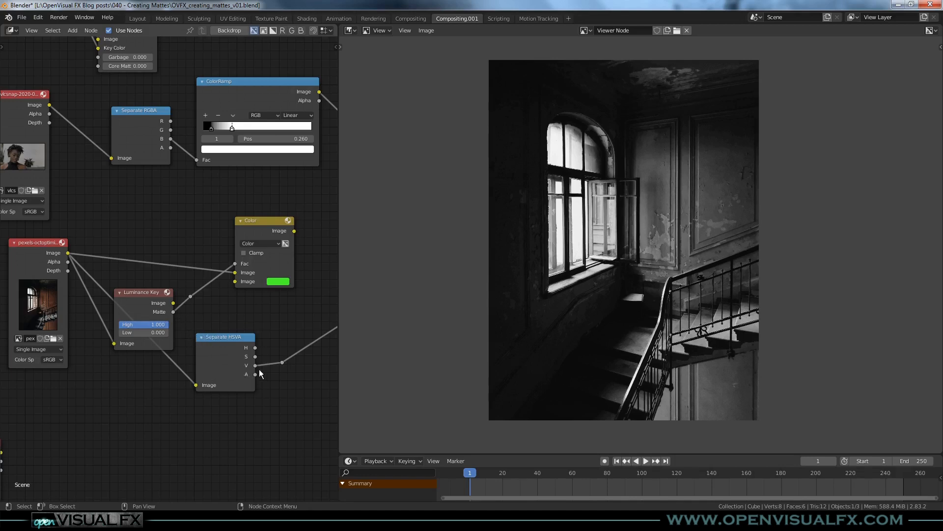
Add a Separate YCbCrA node below the Luminance Key, feed it the staircase image, and cut the image link to Separate HSVA.
{"action": "middle_click_drag", "start_coordinate": [223, 366], "coordinate": [229, 352]}
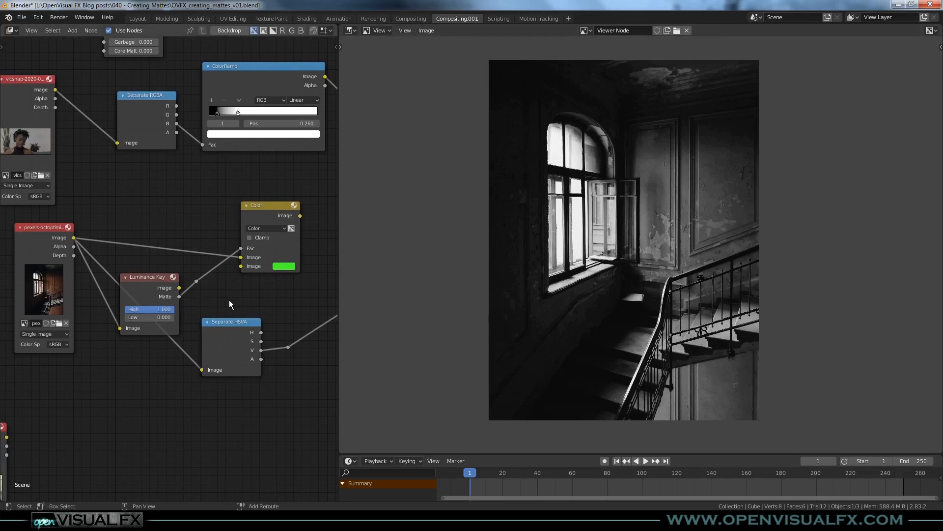
{"action": "key", "text": "shift+a"}
{"action": "mouse_move", "coordinate": [231, 302]}
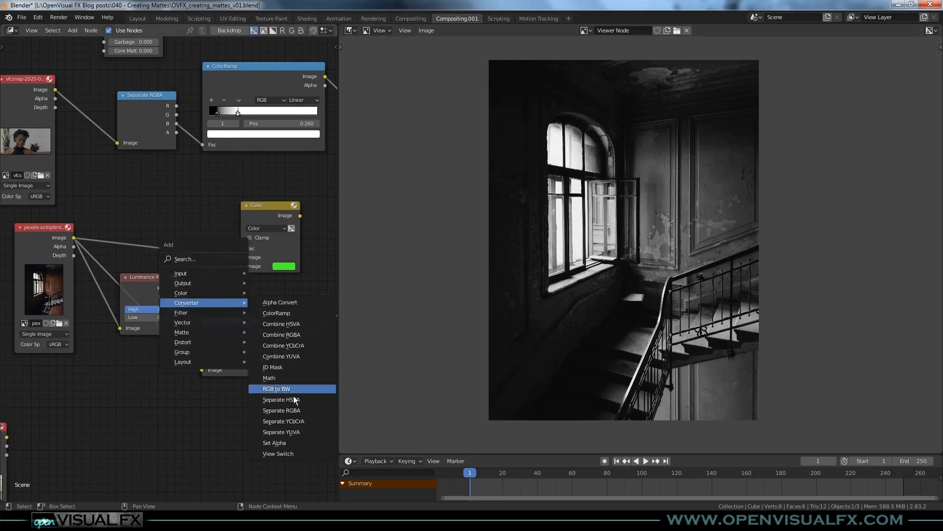
{"action": "left_click", "coordinate": [275, 421]}
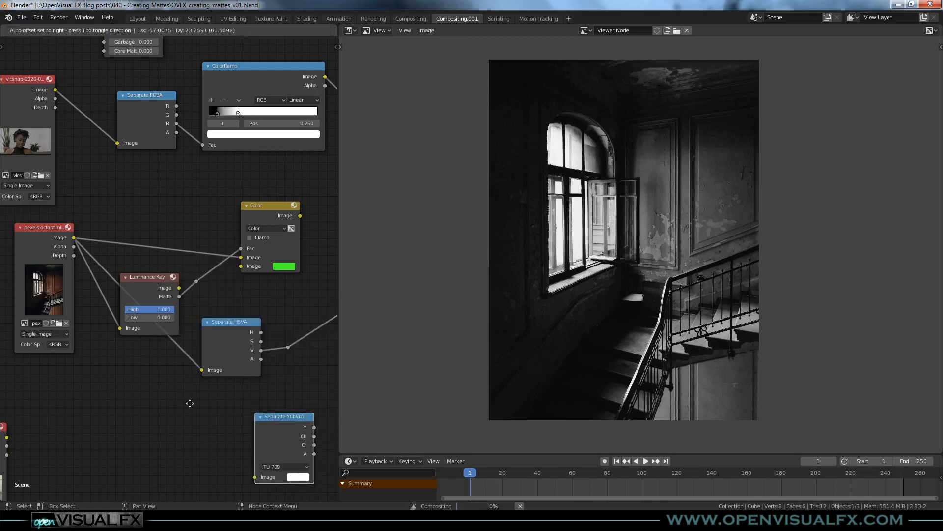
{"action": "left_click", "coordinate": [104, 354]}
{"action": "right_click_drag", "start_coordinate": [182, 358], "coordinate": [192, 400], "text": "ctrl"}
Preview the Separate YCbCrA node's Y, Cb, Cr and A outputs in turn.
{"action": "left_click", "coordinate": [141, 368], "text": "ctrl+shift"}
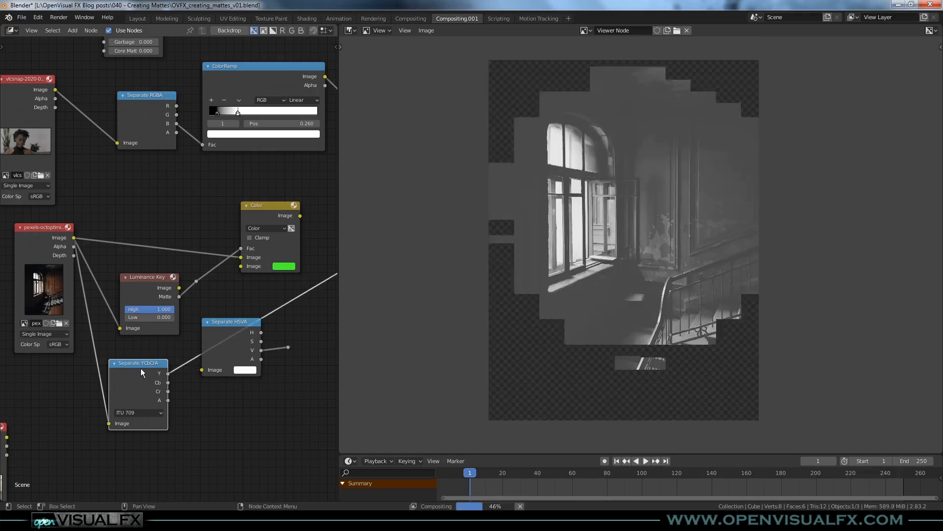
{"action": "left_click_drag", "start_coordinate": [142, 371], "coordinate": [145, 376]}
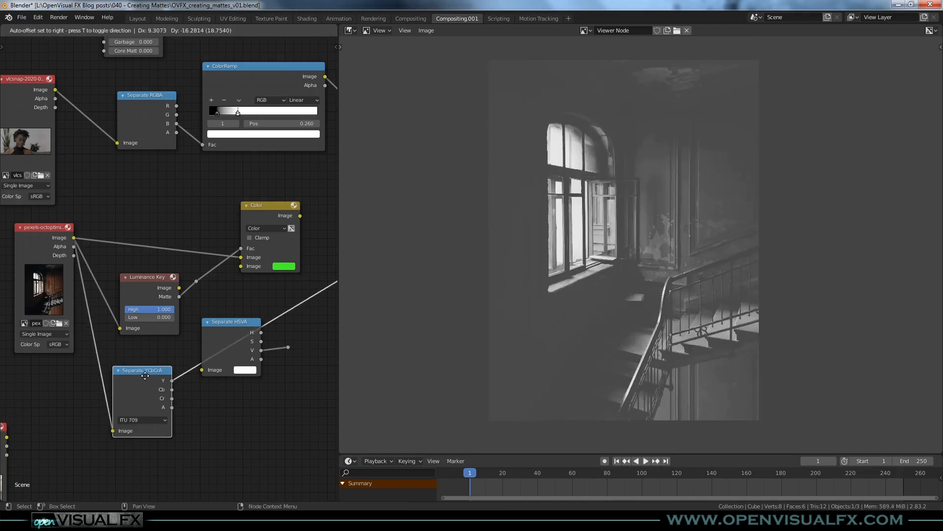
{"action": "left_click", "coordinate": [146, 376], "text": "ctrl+shift"}
{"action": "left_click", "coordinate": [145, 375], "text": "ctrl+shift"}
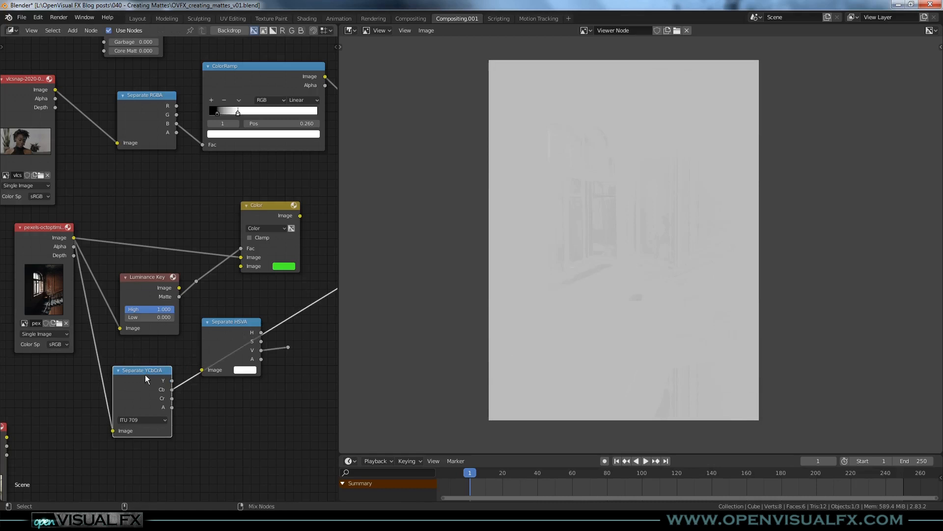
{"action": "left_click", "coordinate": [146, 374], "text": "ctrl+shift"}
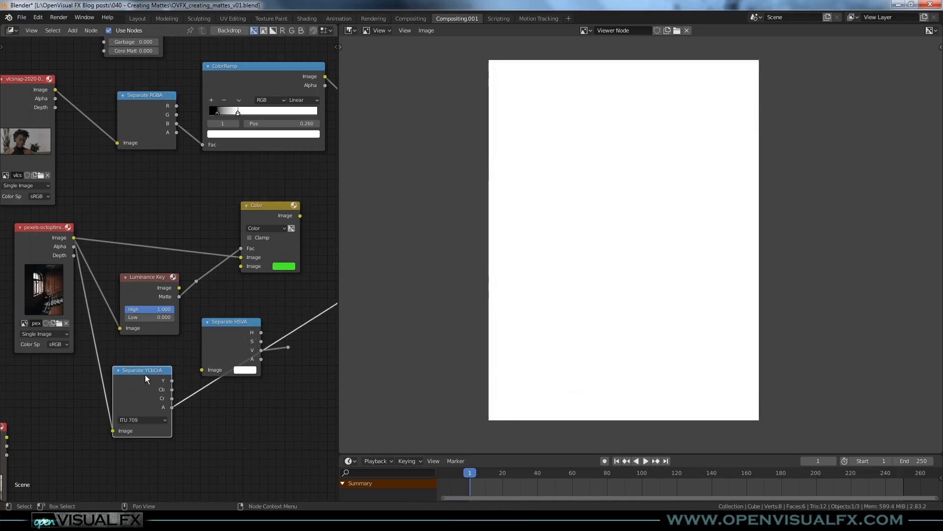
Replace the Separate YCbCrA node with a Separate YUVA node placed below the Luminance Key.
{"action": "key", "text": "x"}
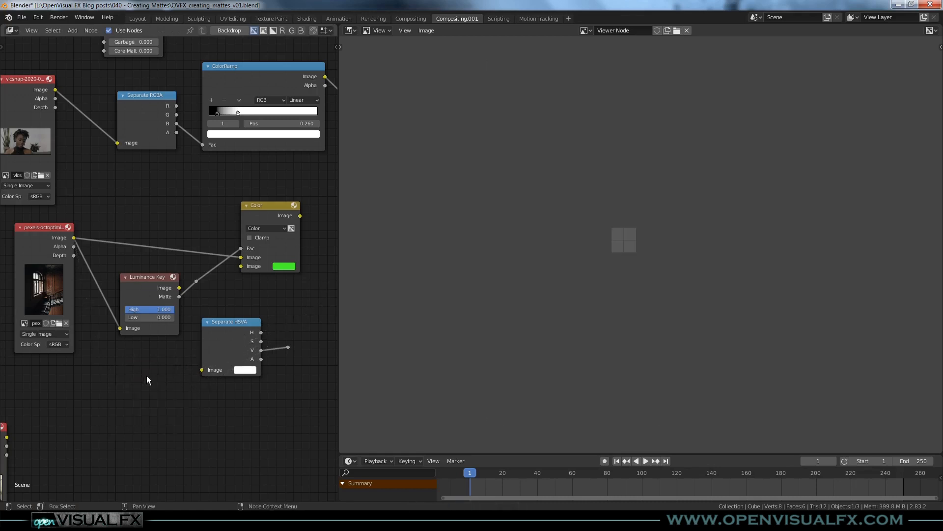
{"action": "key", "text": "shift+a"}
{"action": "mouse_move", "coordinate": [146, 375]}
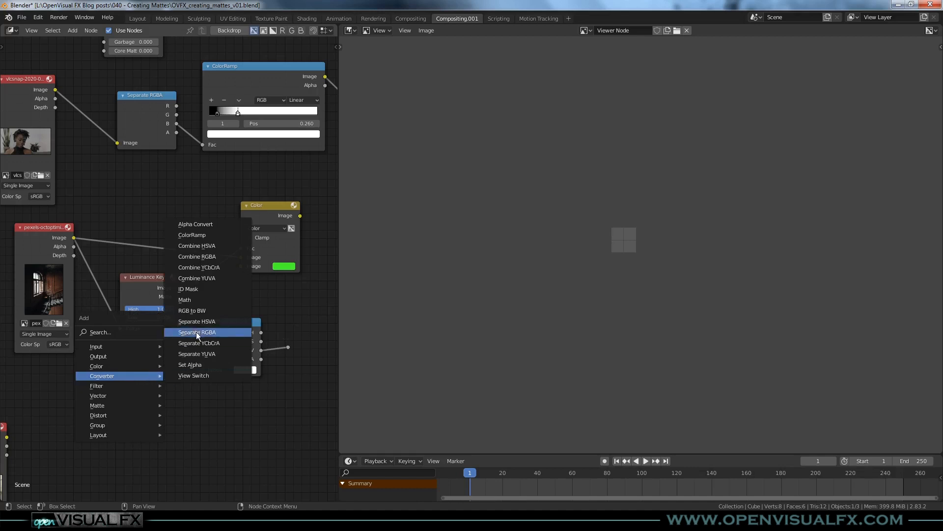
{"action": "left_click", "coordinate": [191, 354]}
{"action": "left_click", "coordinate": [144, 371]}
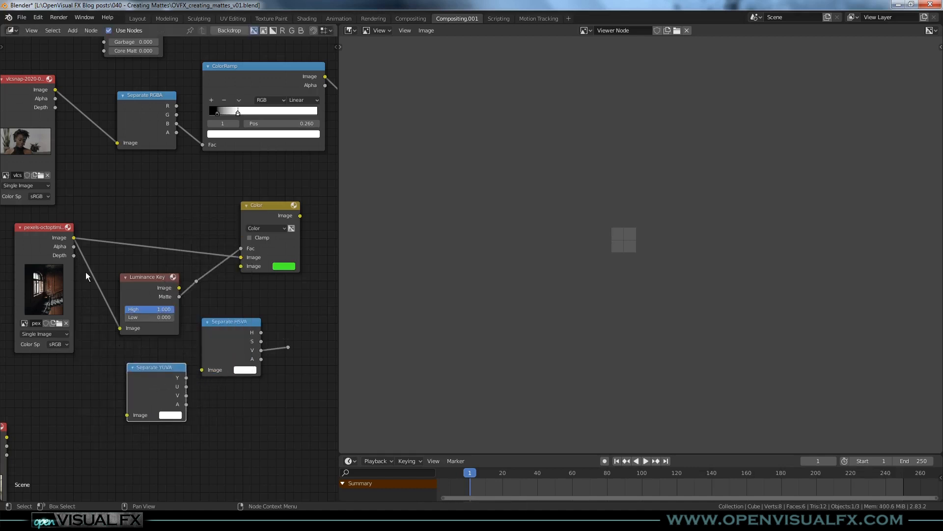
Feed the staircase image into the Separate YUVA node and preview its outputs up to V.
{"action": "left_click_drag", "start_coordinate": [75, 240], "coordinate": [127, 413]}
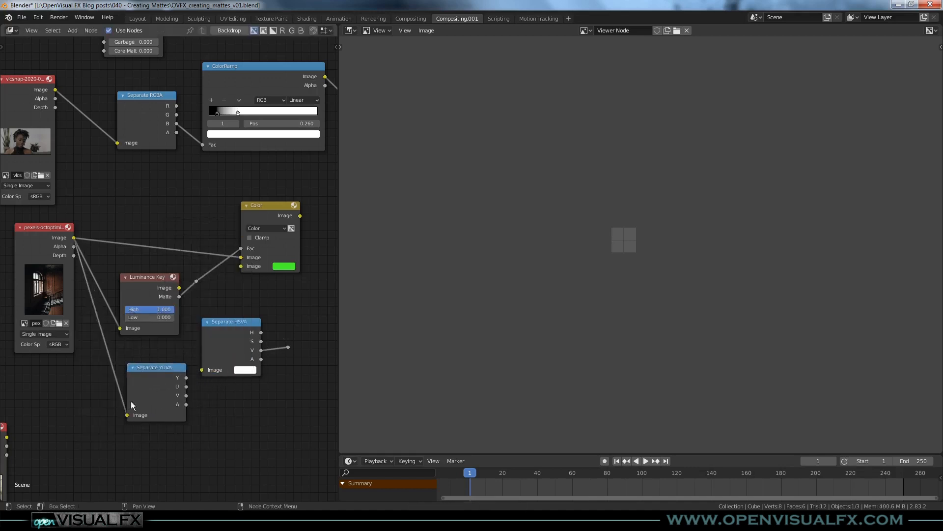
{"action": "left_click", "coordinate": [147, 370], "text": "ctrl+shift"}
{"action": "left_click", "coordinate": [146, 370], "text": "ctrl+shift"}
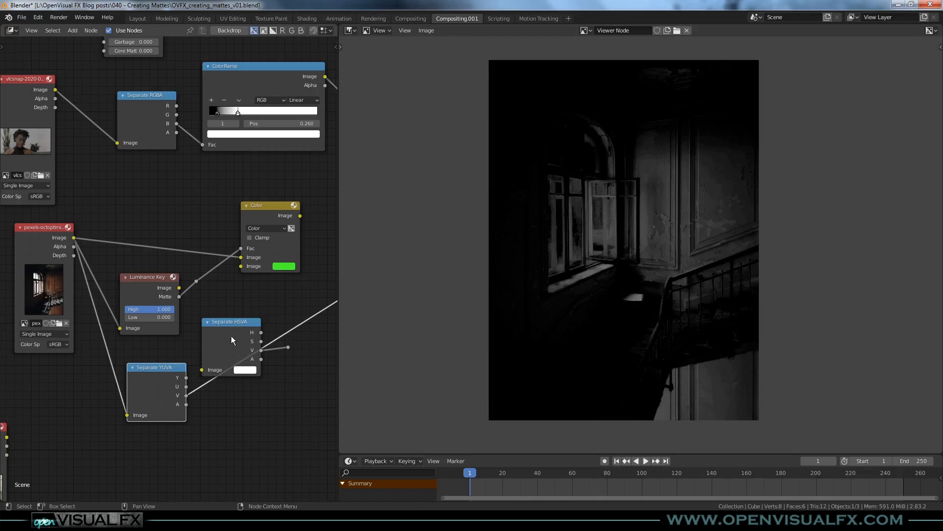
Preview the channels of the portrait image's Separate RGBA node up to the B output.
{"action": "middle_click_drag", "start_coordinate": [146, 109], "coordinate": [157, 175]}
{"action": "left_click", "coordinate": [157, 175], "text": "ctrl+shift"}
{"action": "left_click", "coordinate": [146, 187], "text": "ctrl+shift"}
{"action": "left_click", "coordinate": [145, 178], "text": "ctrl+shift"}
{"action": "middle_click_drag", "start_coordinate": [208, 402], "coordinate": [196, 285]}
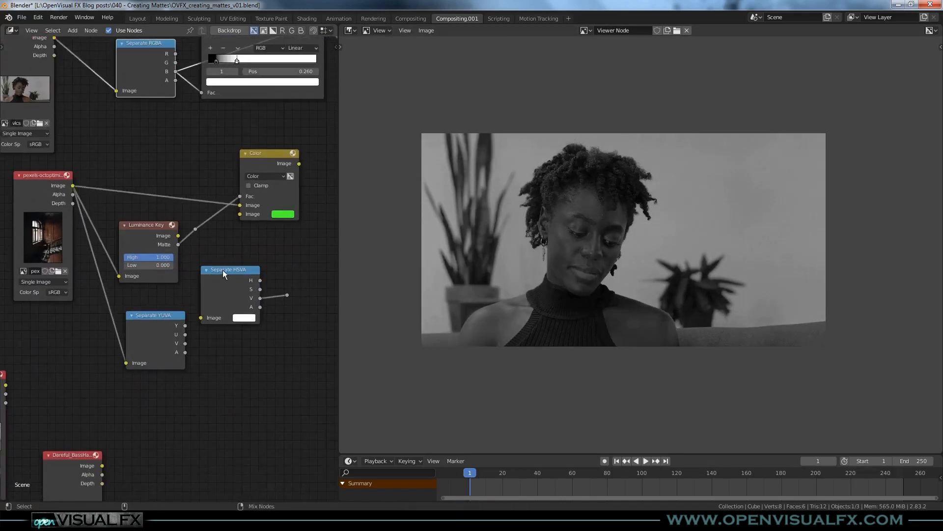
Reconnect the staircase image to the Separate HSVA node and preview its outputs up to V.
{"action": "left_click", "coordinate": [222, 270], "text": "ctrl+shift"}
{"action": "left_click_drag", "start_coordinate": [74, 186], "coordinate": [200, 318]}
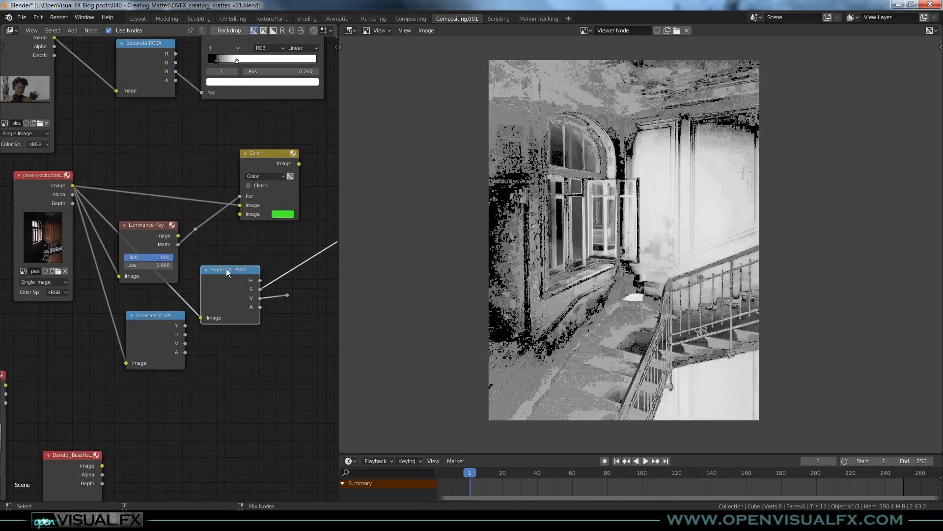
{"action": "left_click", "coordinate": [226, 268], "text": "ctrl+shift"}
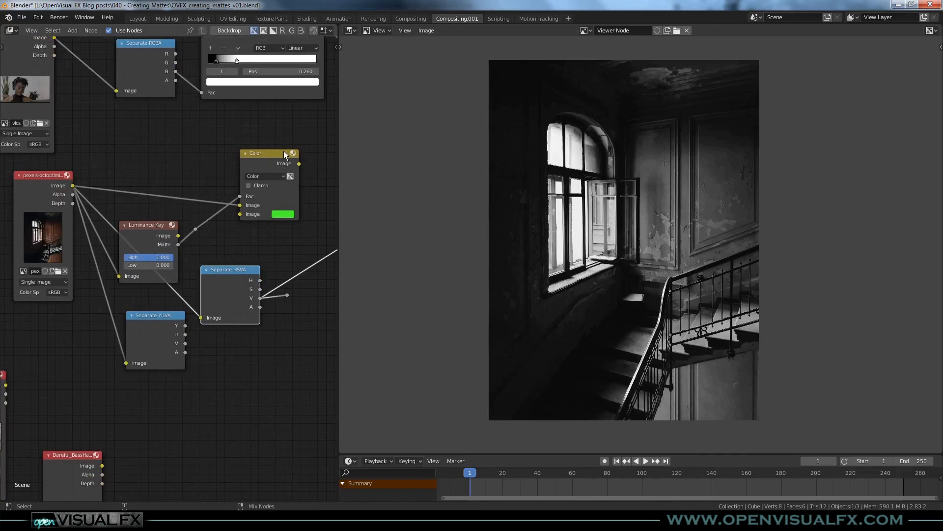
Move the rocky coast image node and the Volkswagen image node slightly lower in the node graph.
{"action": "middle_click_drag", "start_coordinate": [162, 425], "coordinate": [257, 330]}
{"action": "scroll", "coordinate": [221, 337], "scroll_direction": "down", "scroll_amount": 1}
{"action": "middle_click_drag", "start_coordinate": [244, 366], "coordinate": [188, 327]}
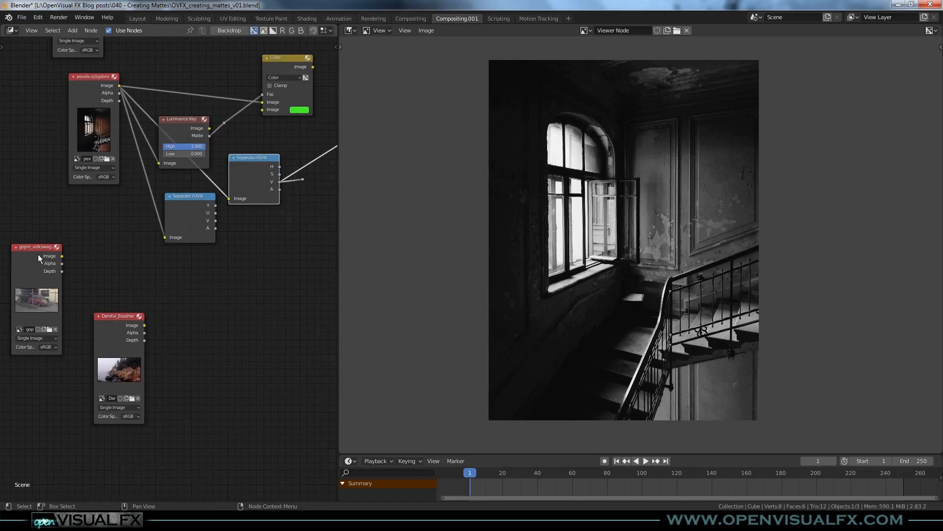
{"action": "middle_click_drag", "start_coordinate": [158, 297], "coordinate": [166, 299]}
{"action": "left_click_drag", "start_coordinate": [125, 333], "coordinate": [131, 360]}
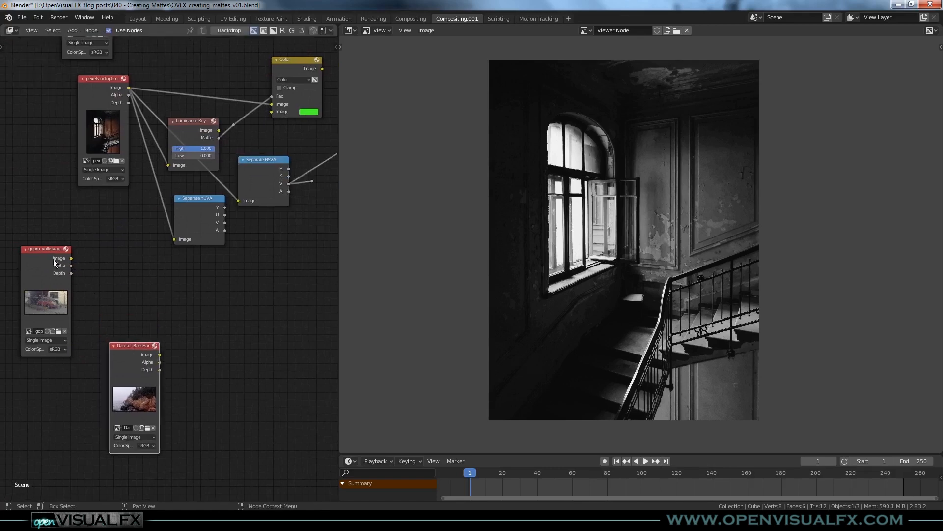
{"action": "left_click_drag", "start_coordinate": [46, 258], "coordinate": [51, 279]}
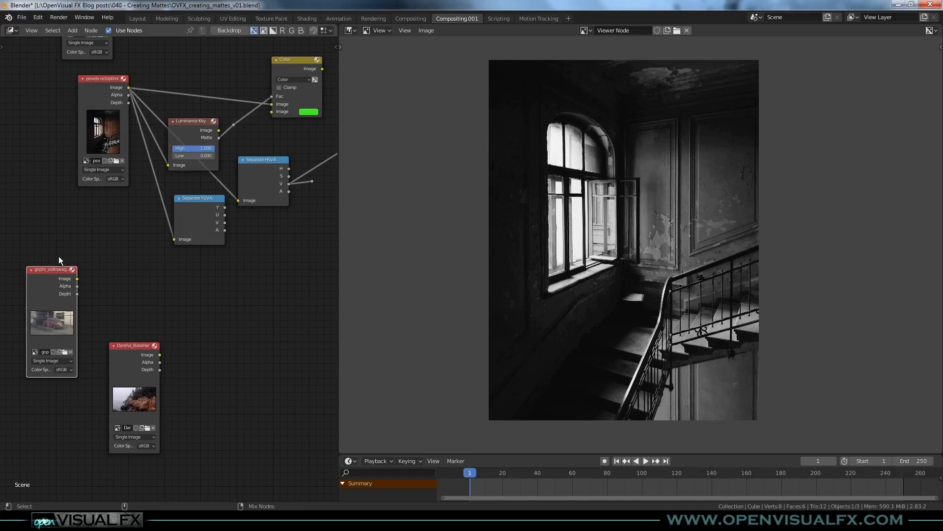
Preview the Volkswagen image in the viewer and examine it up close.
{"action": "left_click", "coordinate": [49, 281], "text": "ctrl+shift"}
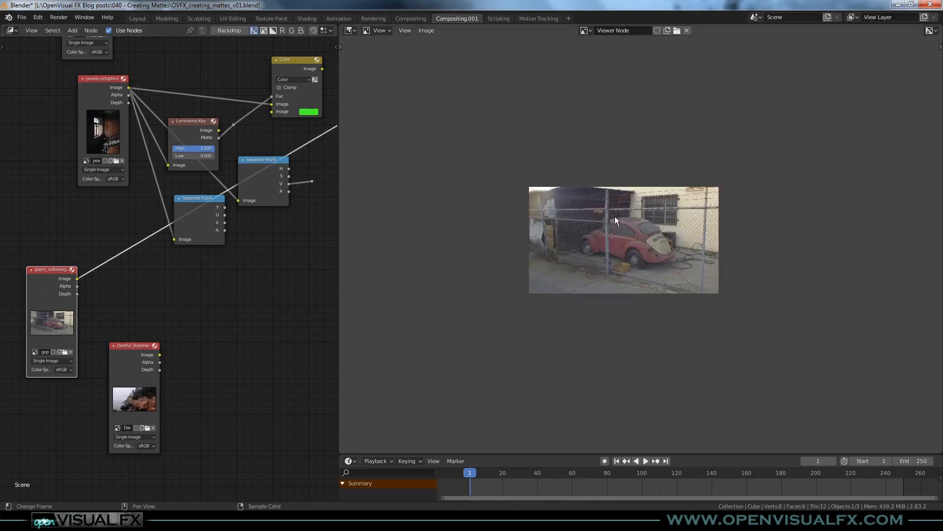
{"action": "scroll", "coordinate": [615, 216], "scroll_direction": "up", "scroll_amount": 5}
{"action": "scroll", "coordinate": [707, 266], "scroll_direction": "up", "scroll_amount": 2}
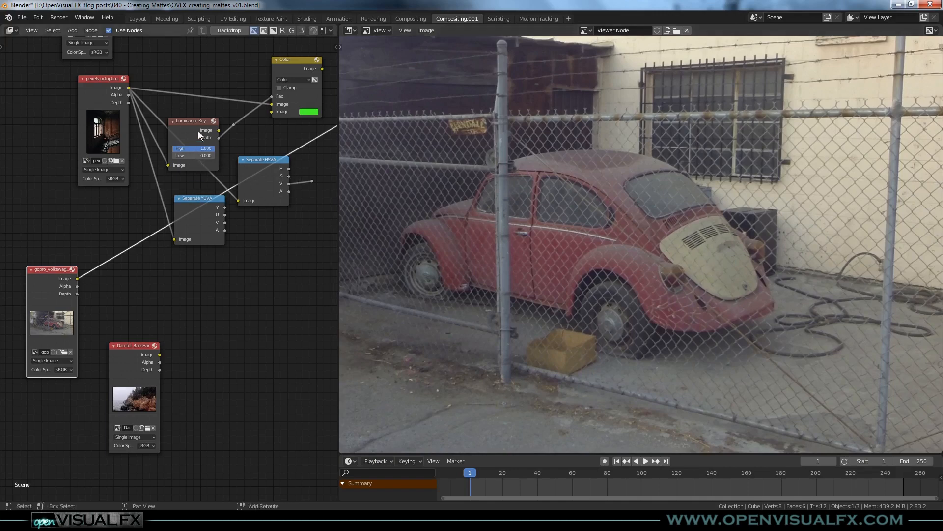
Delete the Separate YUVA and Separate HSVA nodes attached to the staircase image.
{"action": "middle_click_drag", "start_coordinate": [192, 76], "coordinate": [191, 212]}
{"action": "left_click", "coordinate": [206, 378]}
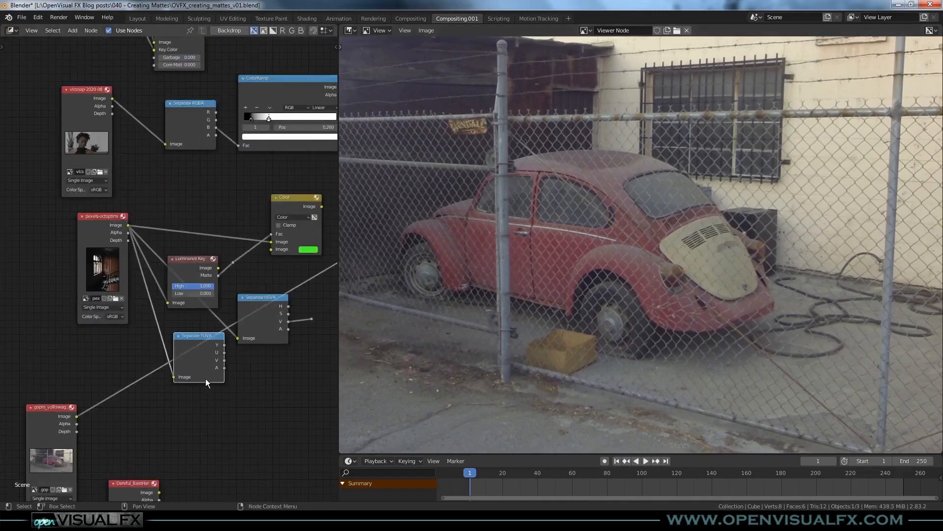
{"action": "key", "text": "Delete"}
{"action": "left_click", "coordinate": [272, 332]}
{"action": "key", "text": "Delete"}
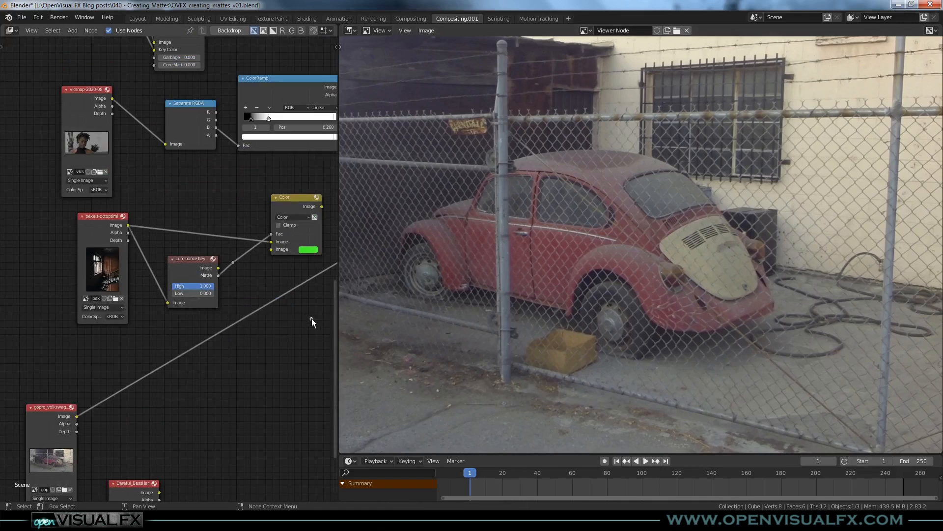
Duplicate the portrait's Separate RGBA node and insert the copy on the Volkswagen image's link to the viewer.
{"action": "left_click", "coordinate": [184, 116]}
{"action": "key", "text": "shift+d"}
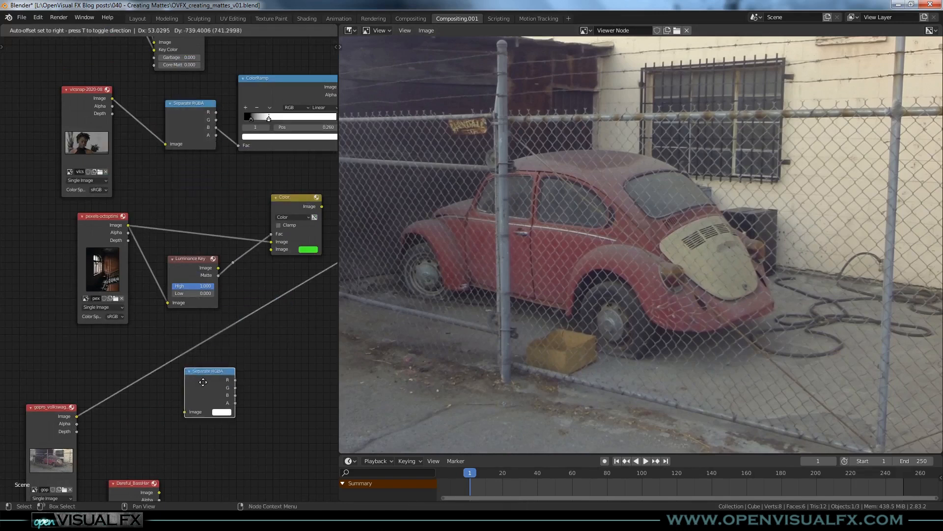
{"action": "left_click", "coordinate": [163, 395]}
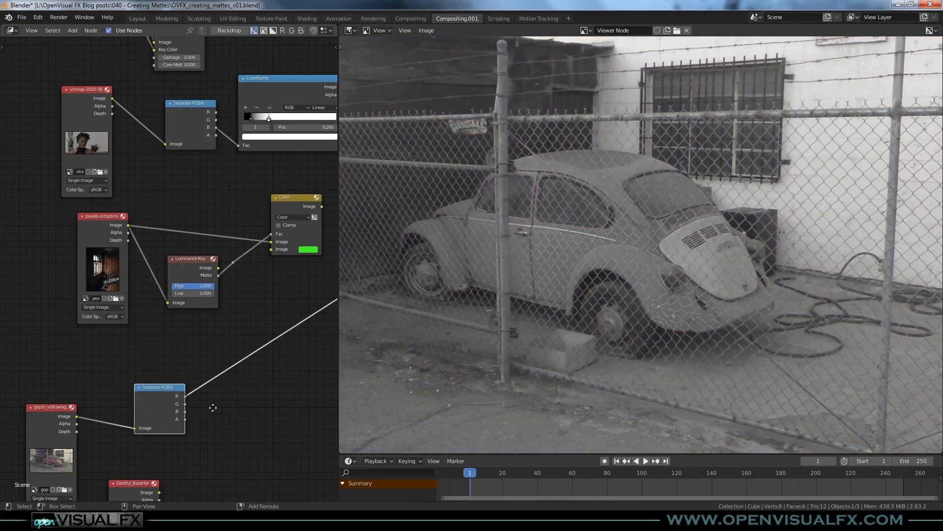
Compare the Volkswagen image's separated channels around the car's pale rear lid, ending on the G output.
{"action": "middle_click_drag", "start_coordinate": [237, 408], "coordinate": [254, 301]}
{"action": "scroll", "coordinate": [753, 249], "scroll_direction": "up", "scroll_amount": 2}
{"action": "middle_click_drag", "start_coordinate": [753, 249], "coordinate": [714, 244]}
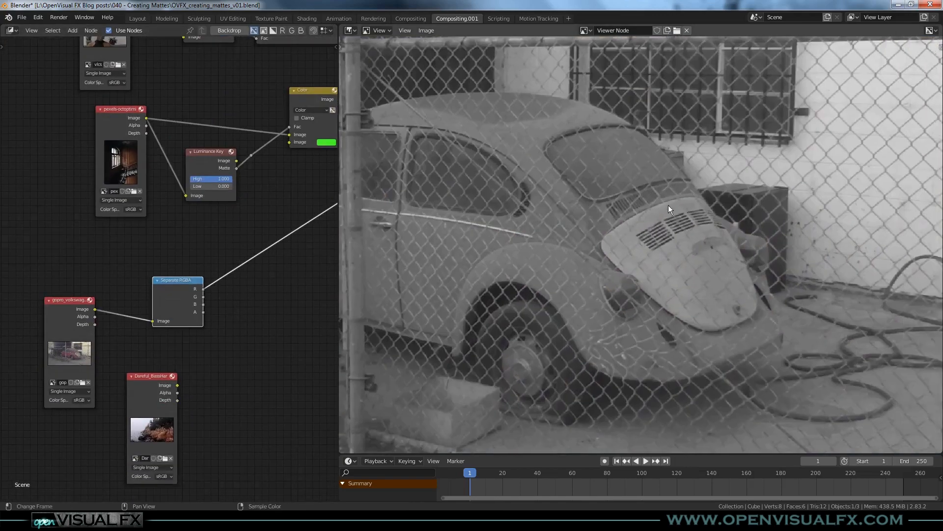
{"action": "left_click", "coordinate": [185, 286], "text": "ctrl+shift"}
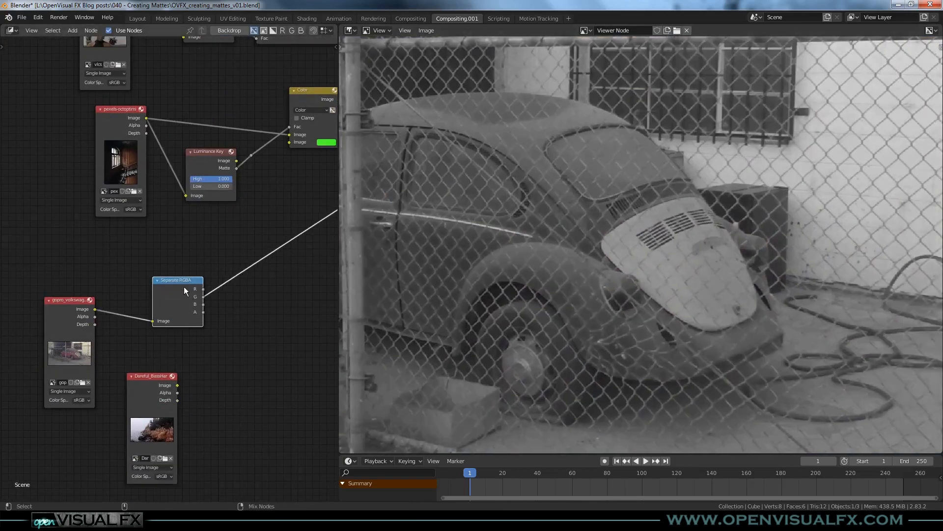
{"action": "left_click", "coordinate": [184, 288], "text": "ctrl+shift"}
{"action": "left_click", "coordinate": [184, 289], "text": "ctrl+shift"}
{"action": "left_click", "coordinate": [184, 289], "text": "ctrl+shift"}
{"action": "left_click", "coordinate": [184, 289], "text": "ctrl+shift"}
{"action": "middle_click_drag", "start_coordinate": [257, 326], "coordinate": [246, 322]}
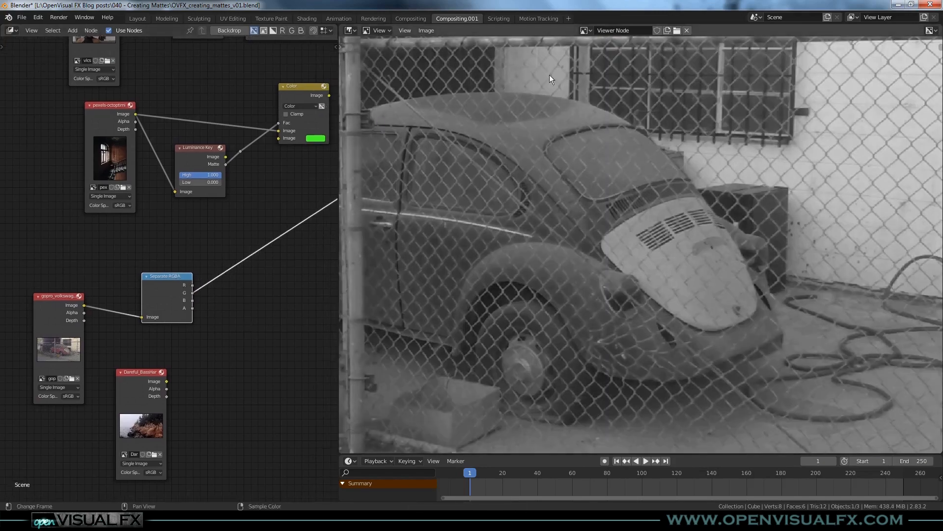
Switch the image editor to Mask mode and create a new mask.
{"action": "left_click", "coordinate": [380, 31]}
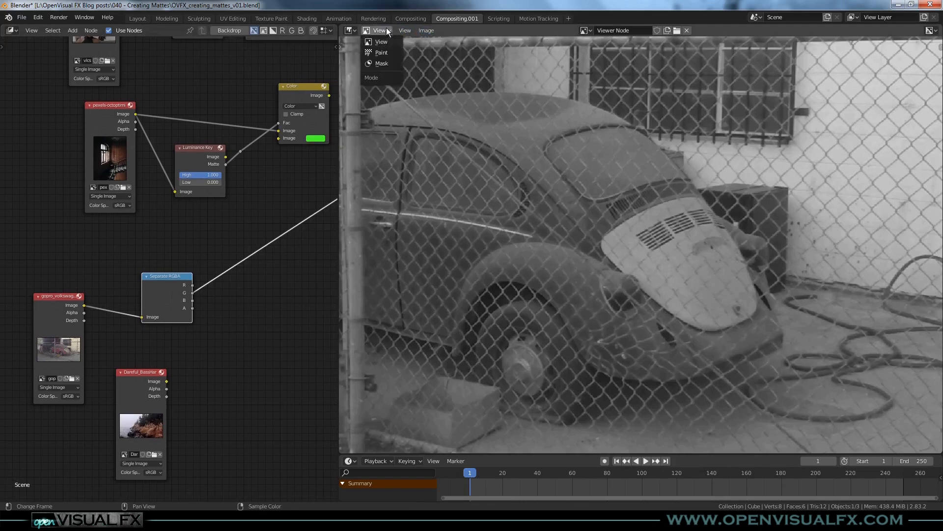
{"action": "left_click", "coordinate": [384, 63]}
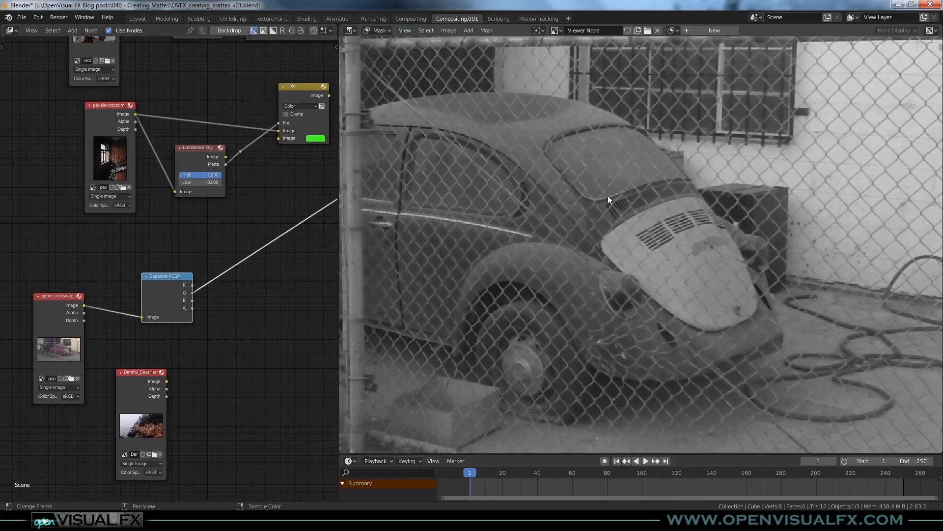
{"action": "left_click", "coordinate": [710, 31]}
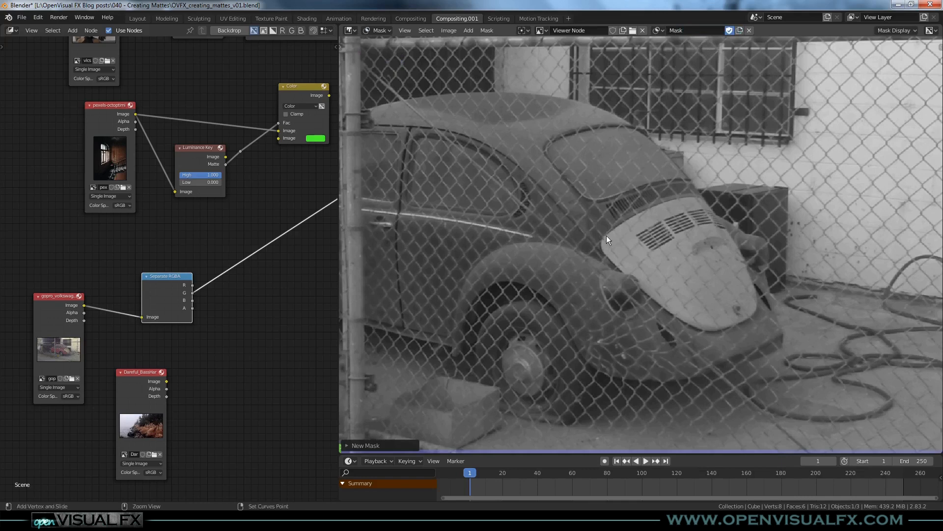
Draw a four-point mask spline around the car's pale rear lid and close it.
{"action": "left_click_drag", "start_coordinate": [586, 252], "coordinate": [588, 258], "text": "ctrl"}
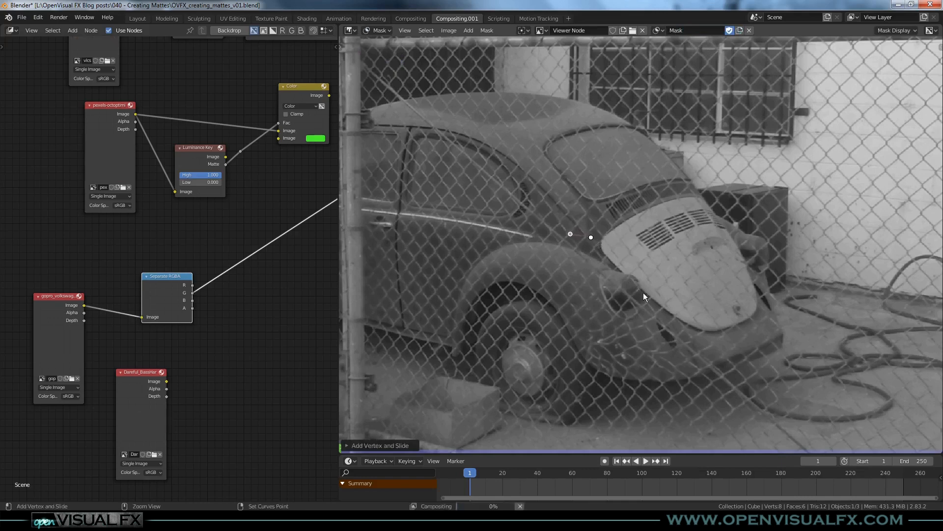
{"action": "left_click_drag", "start_coordinate": [699, 338], "coordinate": [701, 337], "text": "ctrl"}
{"action": "left_click", "coordinate": [760, 313], "text": "ctrl"}
{"action": "left_click", "coordinate": [708, 195], "text": "ctrl"}
{"action": "key", "text": "alt+c"}
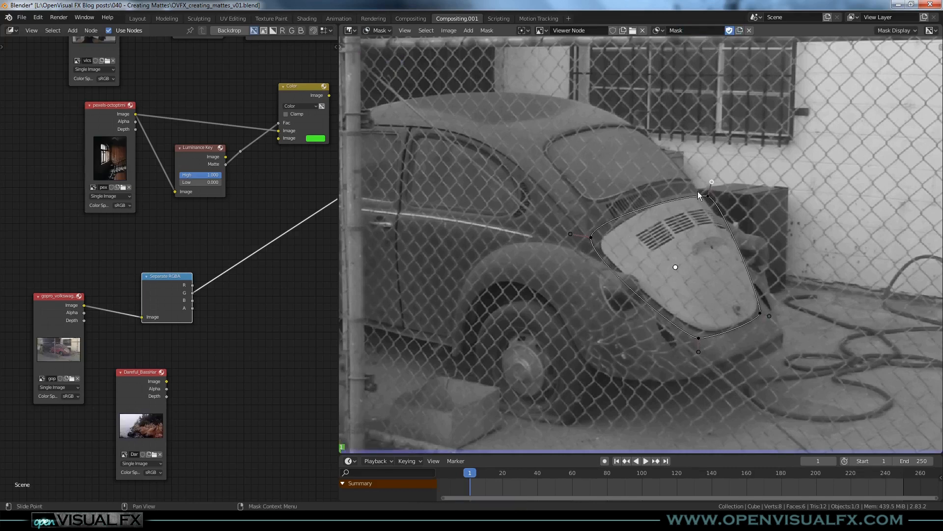
Adjust the mask's points and handles so the outline fits loosely around the pale rear lid.
{"action": "left_click_drag", "start_coordinate": [709, 196], "coordinate": [709, 175]}
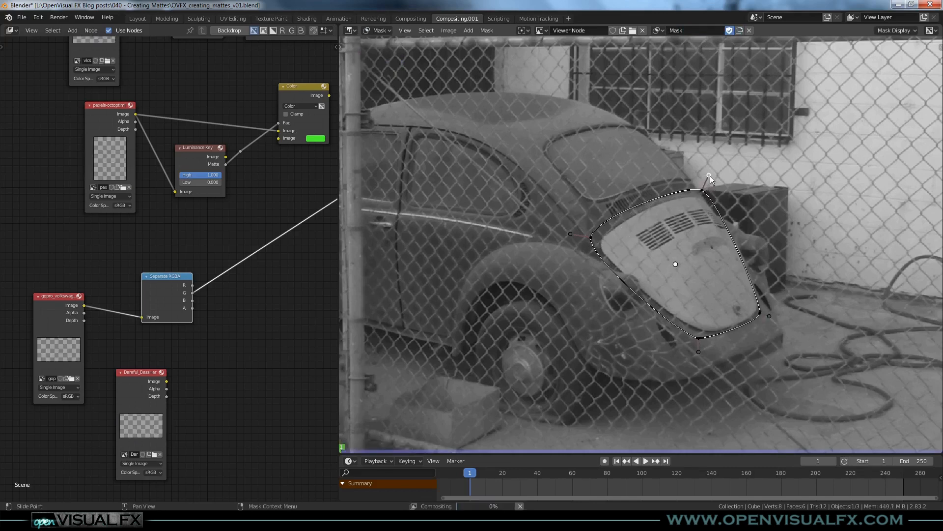
{"action": "left_click_drag", "start_coordinate": [759, 313], "coordinate": [780, 315]}
{"action": "mouse_move", "coordinate": [698, 338]}
{"action": "left_mouse_down"}
{"action": "mouse_move", "coordinate": [699, 357]}
{"action": "mouse_move", "coordinate": [716, 333]}
{"action": "mouse_move", "coordinate": [700, 337]}
{"action": "left_mouse_up"}
{"action": "left_click_drag", "start_coordinate": [768, 312], "coordinate": [764, 311]}
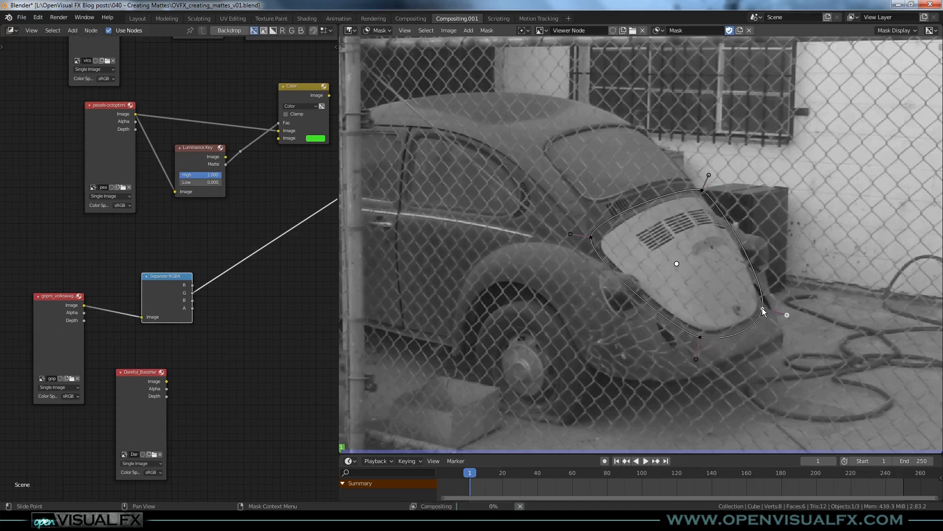
{"action": "left_click_drag", "start_coordinate": [591, 241], "coordinate": [592, 242]}
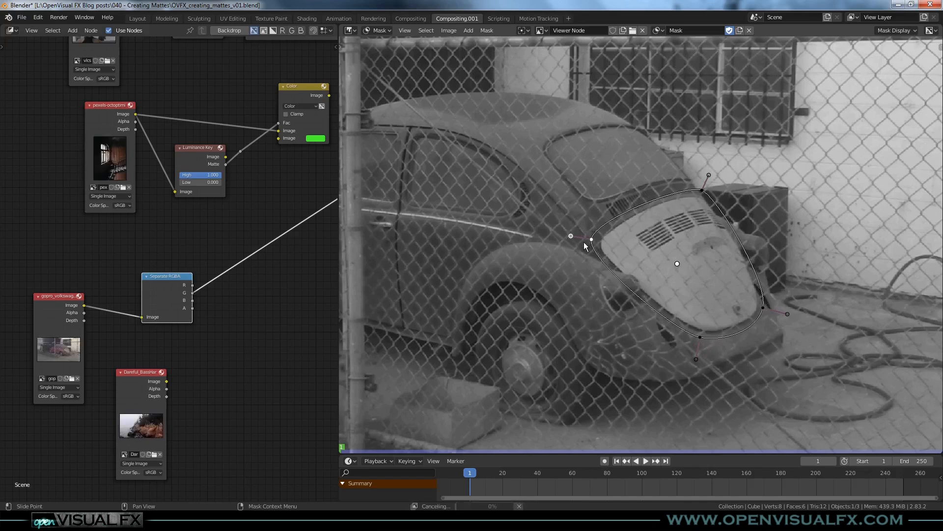
Move the Volkswagen's Separate RGBA node closer to its image node and return the image editor to View mode.
{"action": "left_click_drag", "start_coordinate": [192, 303], "coordinate": [174, 308]}
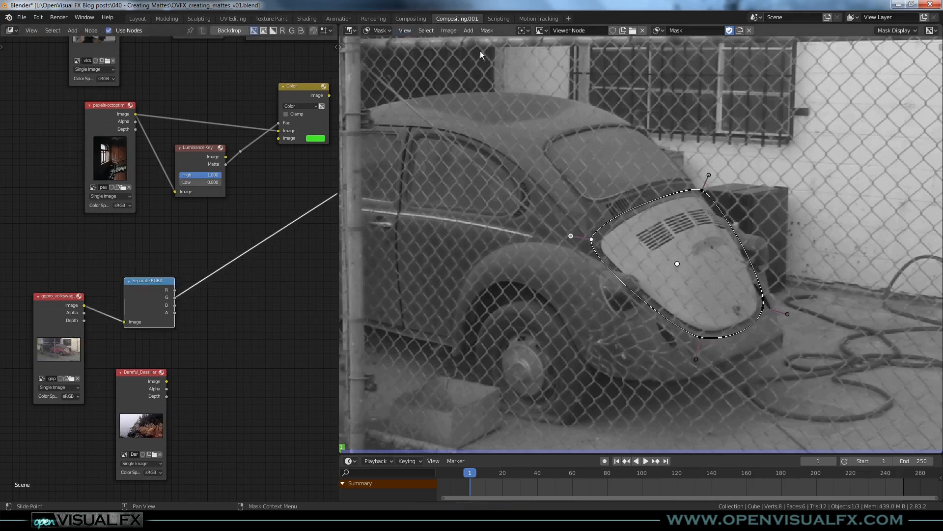
{"action": "left_click", "coordinate": [379, 30]}
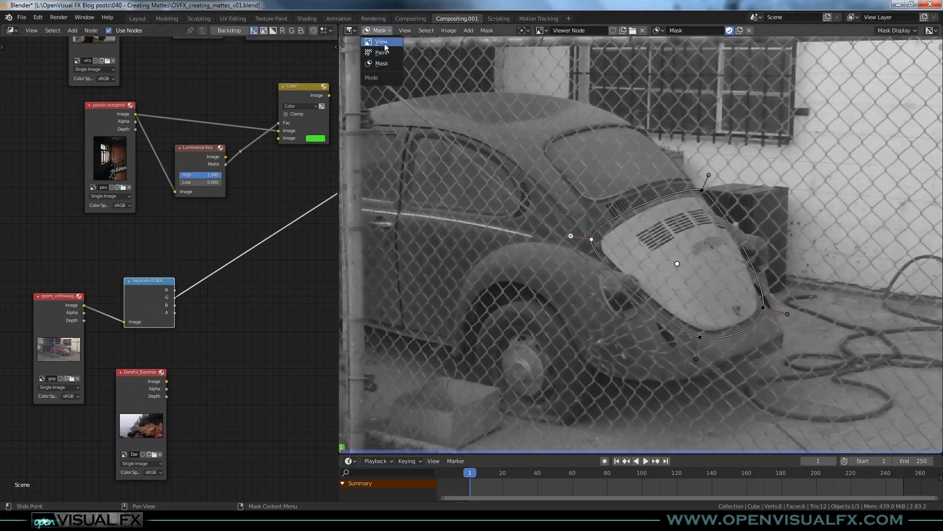
{"action": "left_click", "coordinate": [386, 43]}
Add a Mask input node beside the Volkswagen's Separate RGBA node and assign the drawn mask to it.
{"action": "key", "text": "shift+a"}
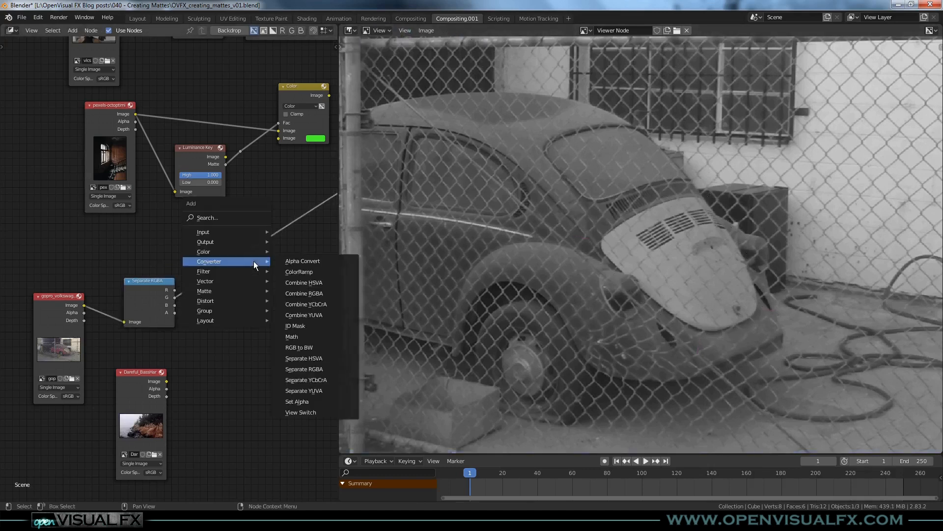
{"action": "mouse_move", "coordinate": [241, 231]}
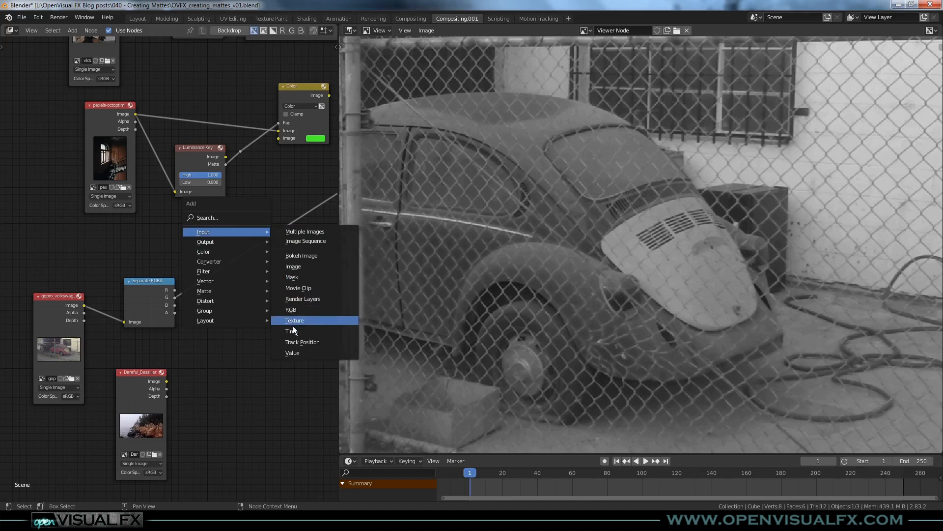
{"action": "left_click", "coordinate": [294, 277]}
{"action": "left_click", "coordinate": [209, 323]}
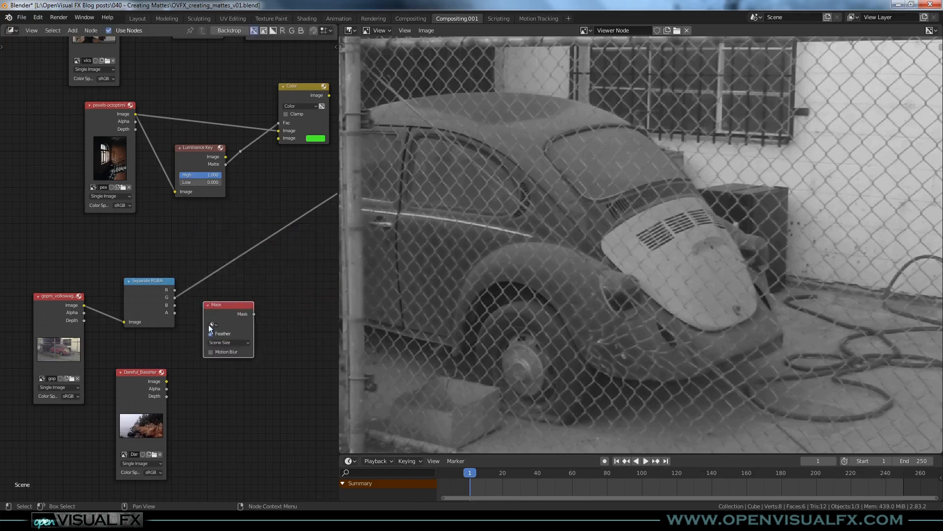
{"action": "left_click", "coordinate": [212, 324]}
{"action": "left_click", "coordinate": [222, 336]}
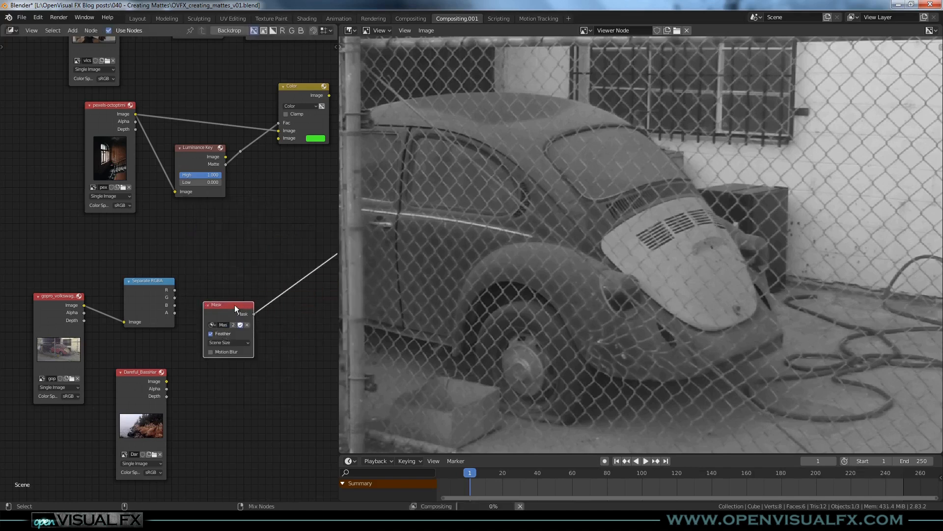
Preview the Mask node, move it slightly lower, and return the viewer to the Separate RGBA node's G output.
{"action": "left_click", "coordinate": [234, 305], "text": "ctrl+shift"}
{"action": "left_click", "coordinate": [149, 285], "text": "ctrl+shift"}
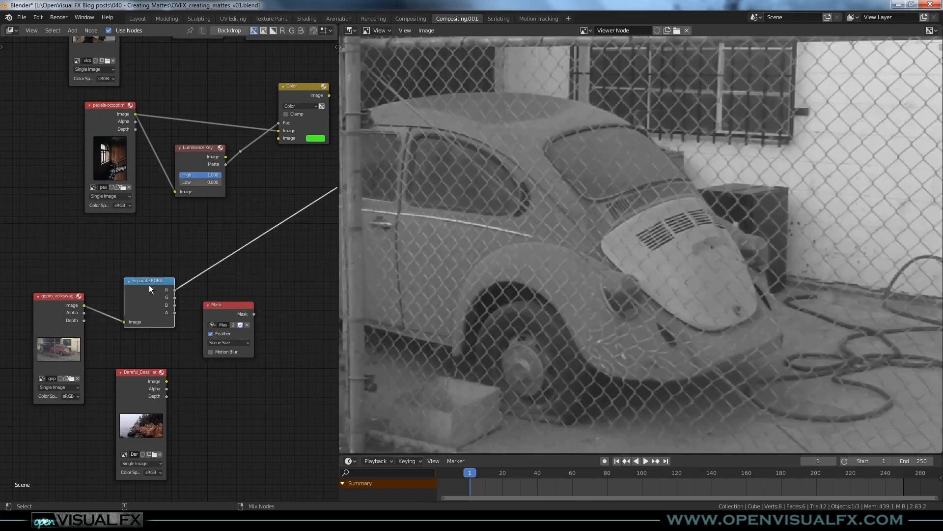
{"action": "left_click_drag", "start_coordinate": [243, 303], "coordinate": [238, 314]}
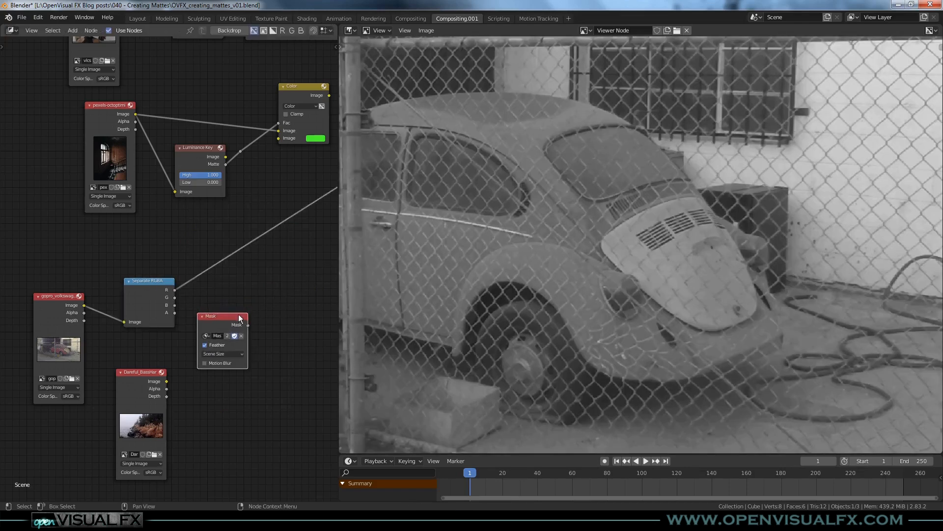
{"action": "left_click", "coordinate": [156, 285], "text": "ctrl+shift"}
Insert a ColorRamp after the Volkswagen's Separate RGBA G output, move the Mask node lower, and tighten the ramp with its white stop at 0.264.
{"action": "key", "text": "shift+a"}
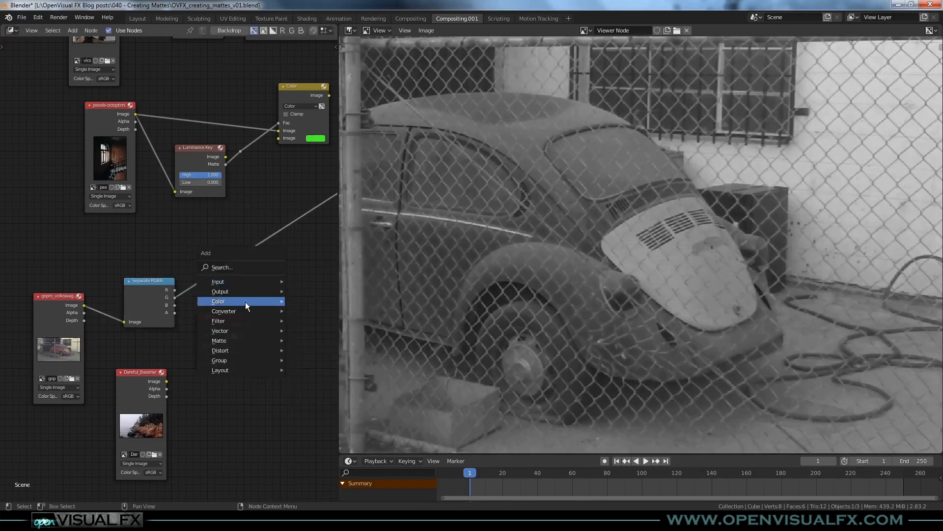
{"action": "mouse_move", "coordinate": [240, 310]}
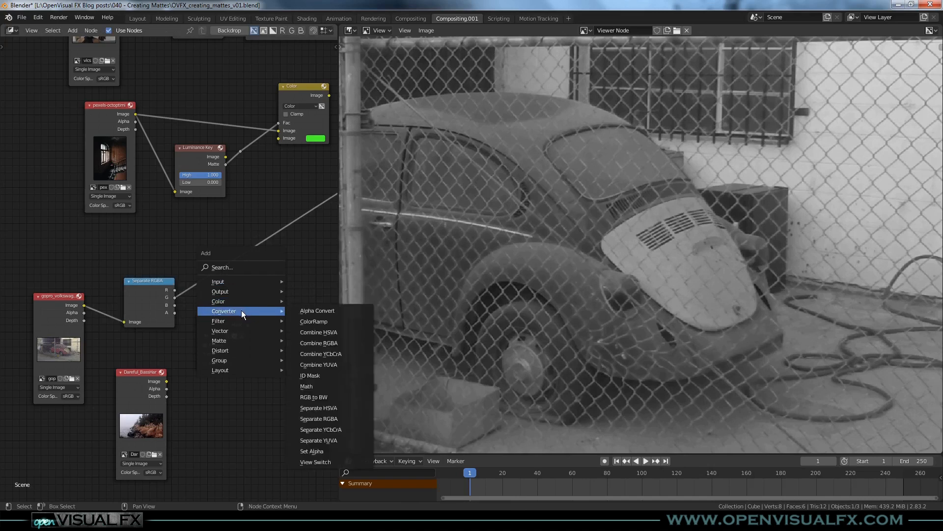
{"action": "left_click", "coordinate": [319, 321]}
{"action": "left_click", "coordinate": [259, 256]}
{"action": "left_click_drag", "start_coordinate": [222, 330], "coordinate": [238, 367]}
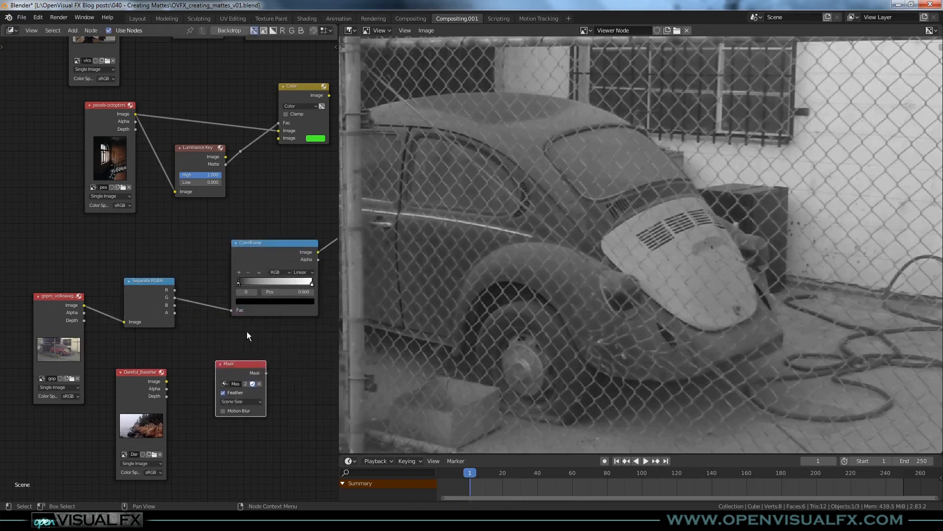
{"action": "left_click_drag", "start_coordinate": [275, 258], "coordinate": [213, 302]}
Insert a Math node after the ColorRamp, connect the Mask to its second value, and set the operation to Multiply.
{"action": "middle_click_drag", "start_coordinate": [268, 283], "coordinate": [184, 282]}
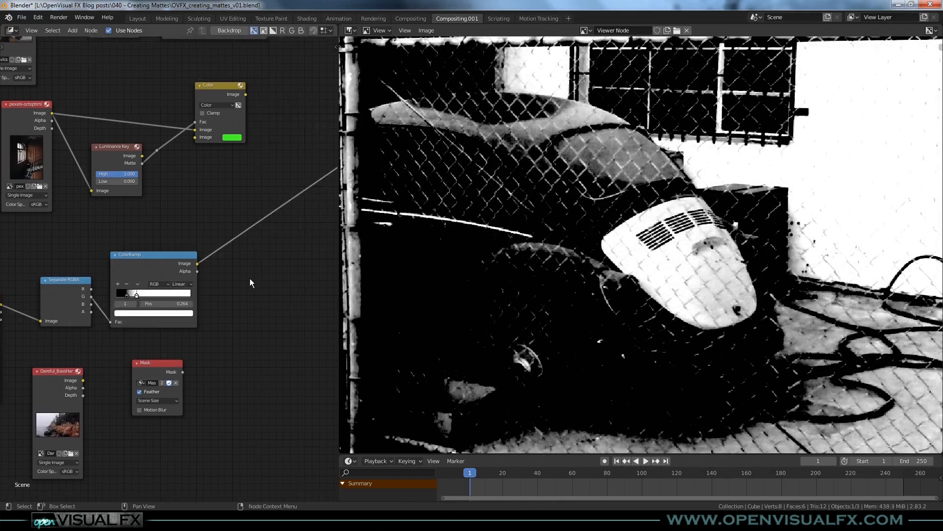
{"action": "key", "text": "shift+a"}
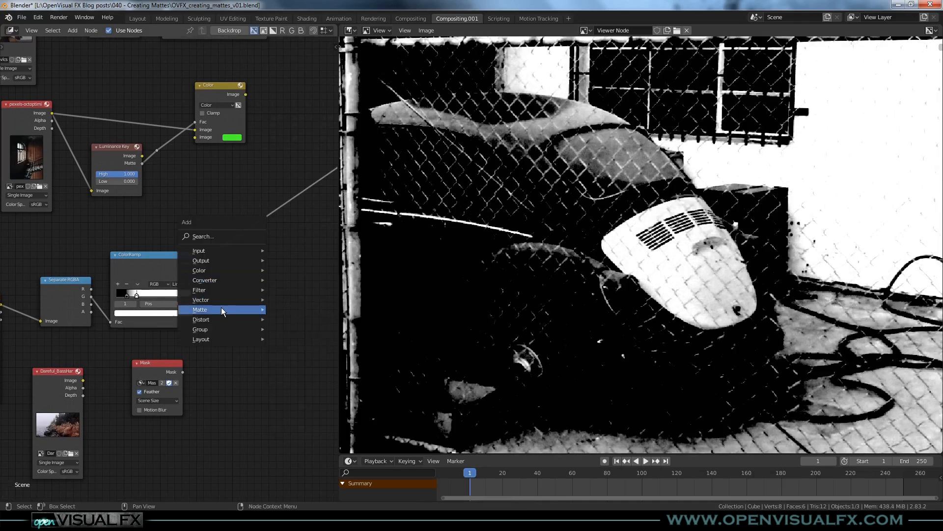
{"action": "mouse_move", "coordinate": [219, 281]}
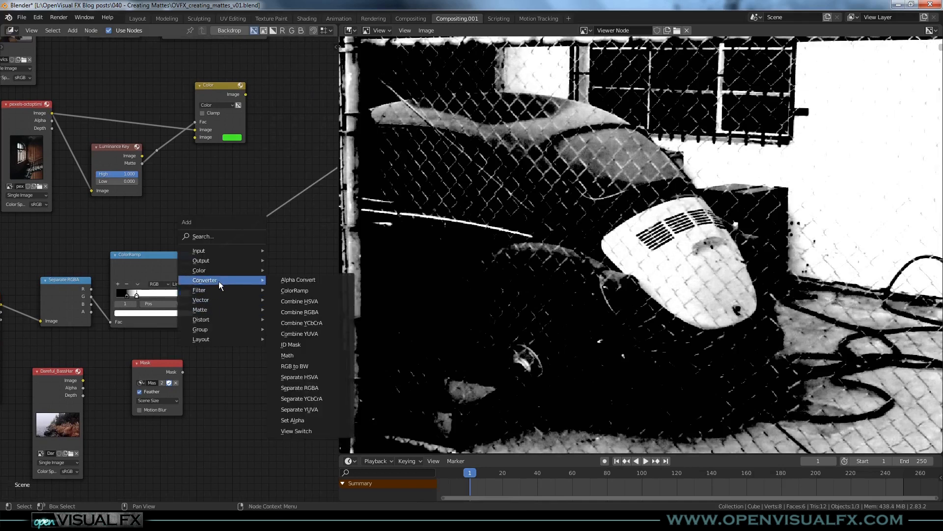
{"action": "left_click", "coordinate": [287, 355]}
{"action": "left_click", "coordinate": [247, 248]}
{"action": "mouse_move", "coordinate": [245, 244]}
{"action": "left_mouse_down"}
{"action": "mouse_move", "coordinate": [240, 237]}
{"action": "mouse_move", "coordinate": [254, 256]}
{"action": "left_mouse_up"}
{"action": "left_click_drag", "start_coordinate": [183, 372], "coordinate": [240, 297]}
{"action": "left_click", "coordinate": [270, 271]}
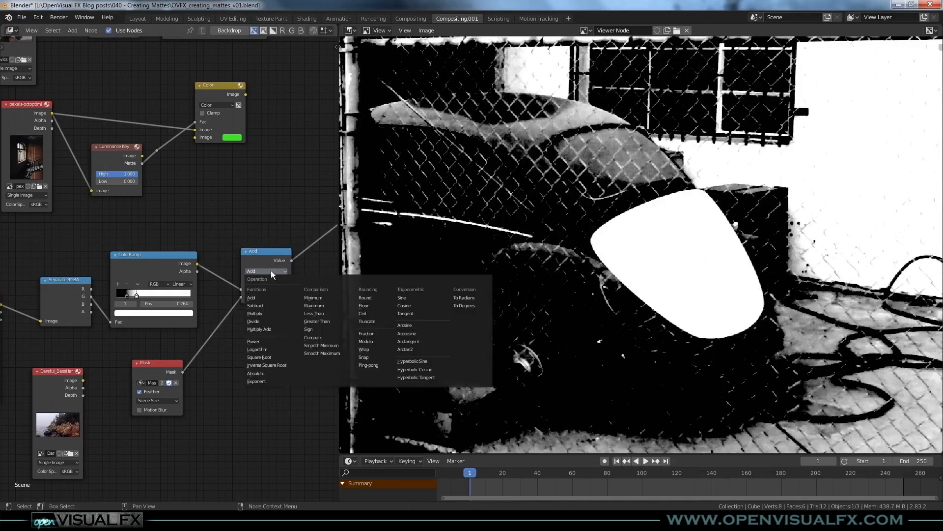
{"action": "left_click", "coordinate": [255, 313]}
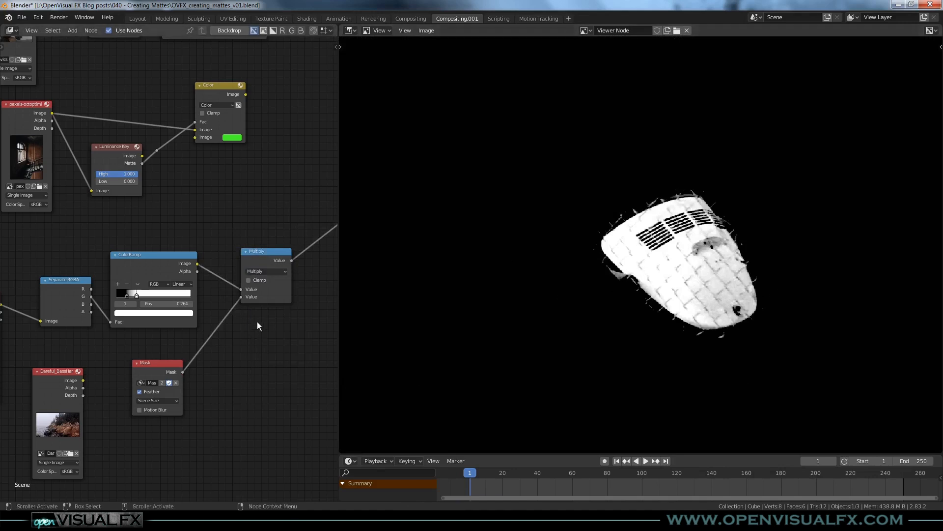
Space out the Mask and Multiply nodes and insert a Dilate/Erode node on the link between them.
{"action": "left_click_drag", "start_coordinate": [163, 369], "coordinate": [158, 356]}
{"action": "left_click_drag", "start_coordinate": [273, 276], "coordinate": [297, 286]}
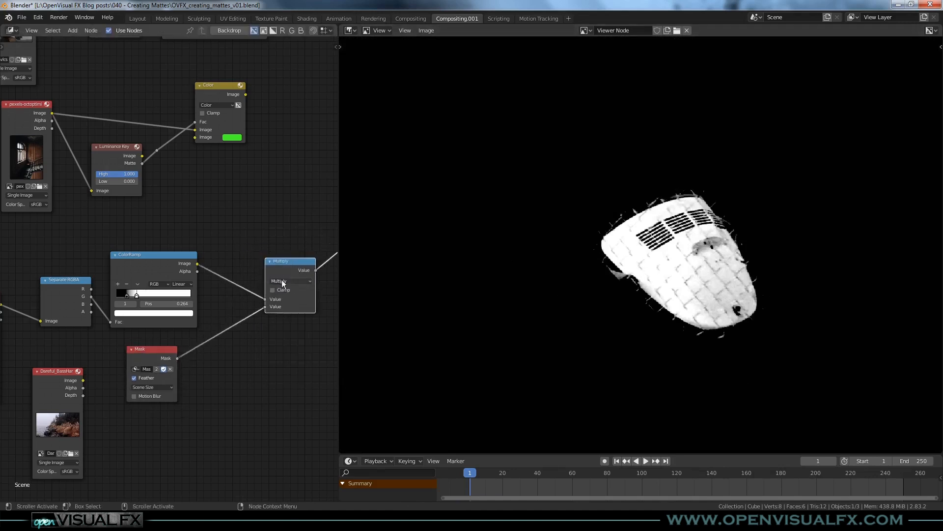
{"action": "key", "text": "shift+a"}
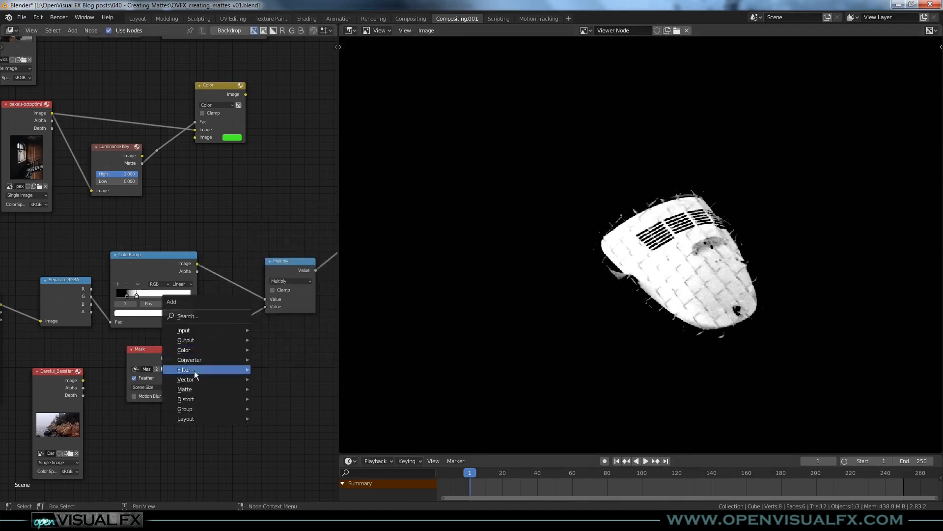
{"action": "mouse_move", "coordinate": [193, 369]}
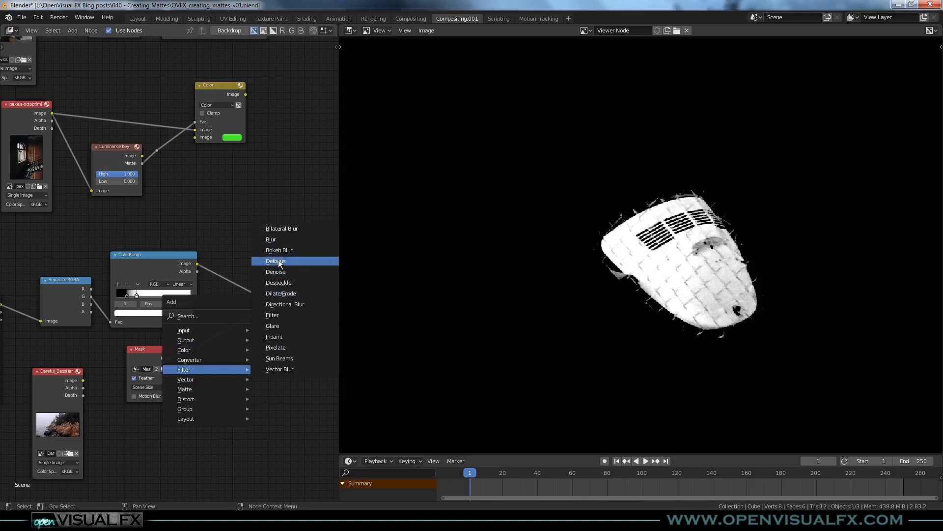
{"action": "left_click", "coordinate": [277, 294]}
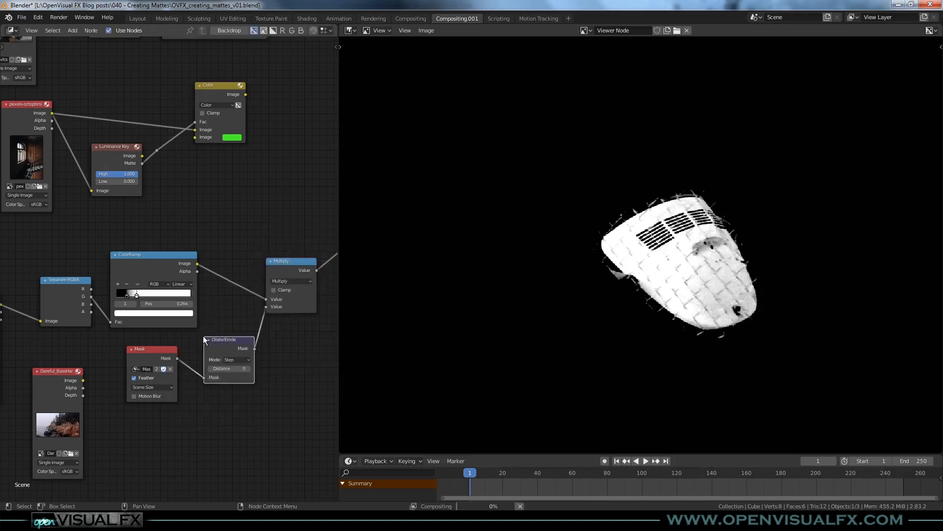
Set the Dilate/Erode distance to -6 in Step mode to shrink the mask.
{"action": "left_click", "coordinate": [232, 362]}
{"action": "left_click", "coordinate": [213, 370]}
{"action": "left_click", "coordinate": [213, 370]}
{"action": "left_click", "coordinate": [213, 370]}
{"action": "left_click", "coordinate": [212, 369]}
{"action": "left_click", "coordinate": [211, 369]}
{"action": "left_click", "coordinate": [212, 370]}
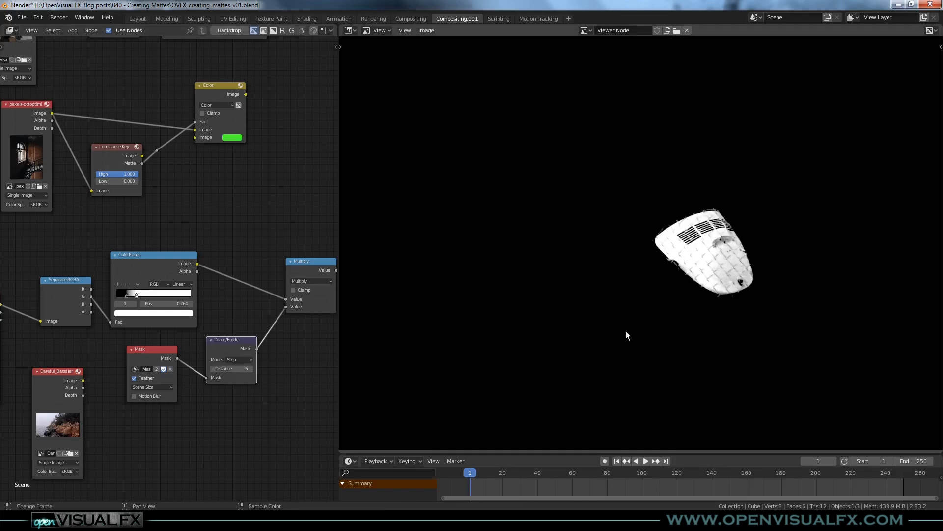
Move the rocky lighthouse coast image node below the Volkswagen node and preview the image in the viewer.
{"action": "middle_click_drag", "start_coordinate": [139, 420], "coordinate": [232, 346]}
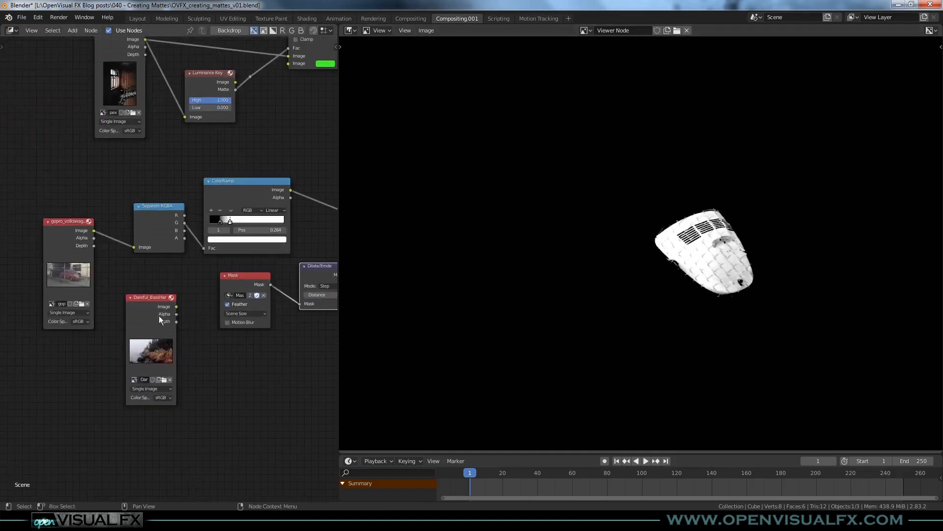
{"action": "left_click_drag", "start_coordinate": [155, 320], "coordinate": [119, 375]}
{"action": "left_click", "coordinate": [118, 375], "text": "ctrl+shift"}
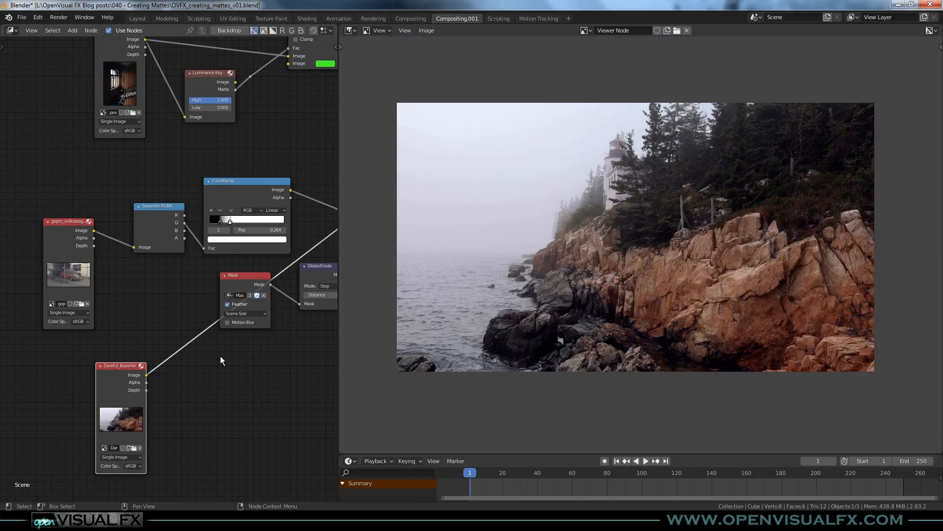
Duplicate the Volkswagen's Separate RGBA node, connect the copy to the coast image, and preview its R channel.
{"action": "left_click", "coordinate": [148, 225]}
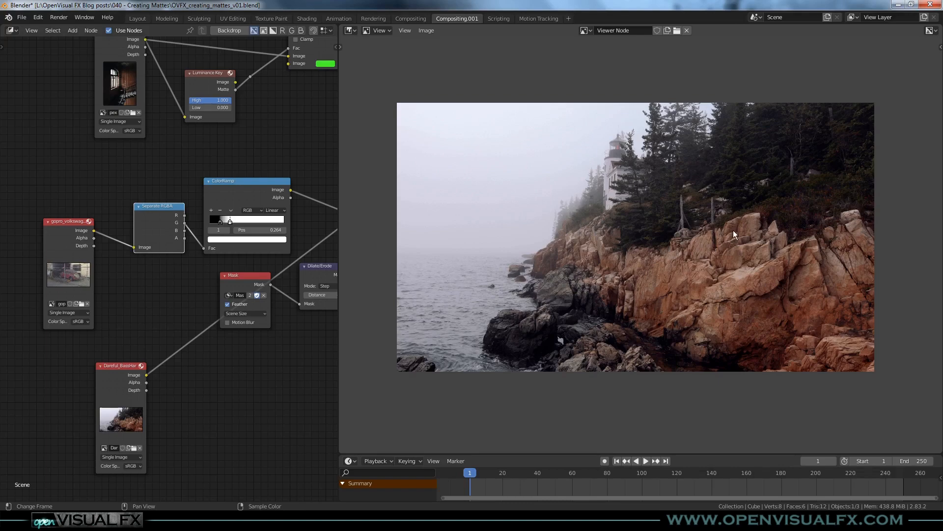
{"action": "scroll", "coordinate": [723, 232], "scroll_direction": "up", "scroll_amount": 4}
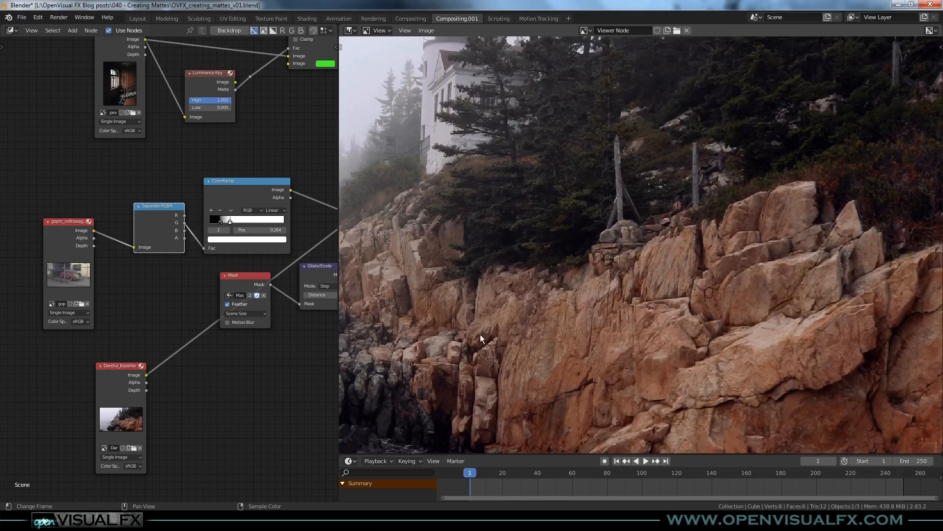
{"action": "scroll", "coordinate": [498, 372], "scroll_direction": "down", "scroll_amount": 3}
{"action": "left_click", "coordinate": [153, 210]}
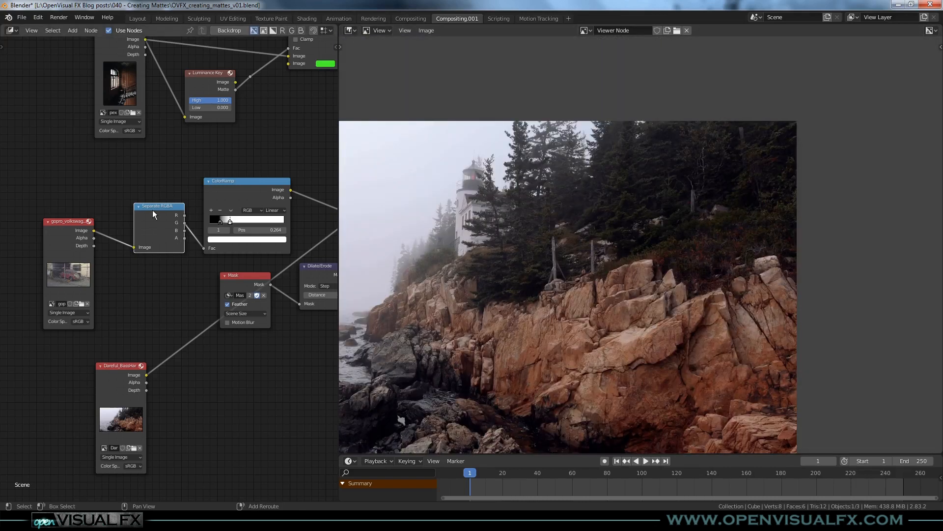
{"action": "left_click_drag", "start_coordinate": [153, 212], "coordinate": [195, 354]}
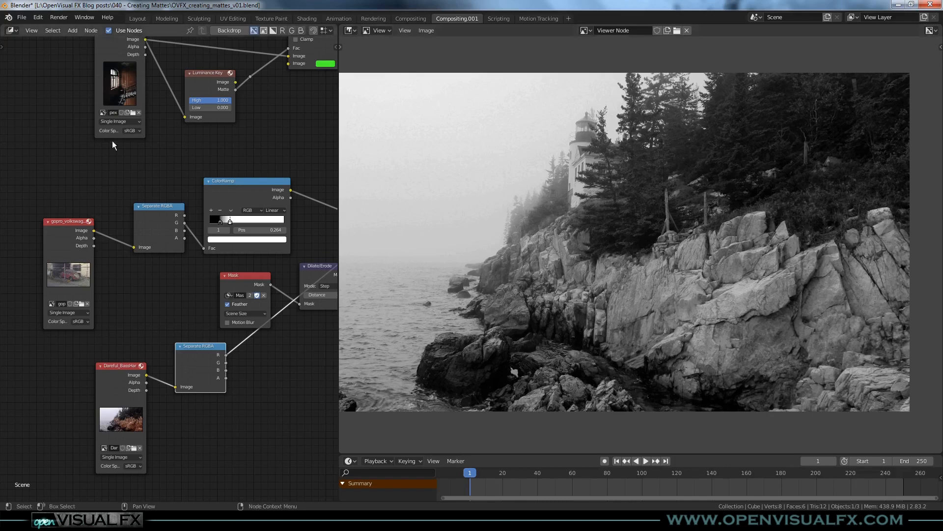
Look over the whole node tree, from the first matte setup down to the lighthouse coast setup.
{"action": "scroll", "coordinate": [113, 145], "scroll_direction": "down", "scroll_amount": 3}
{"action": "middle_click_drag", "start_coordinate": [270, 160], "coordinate": [168, 283]}
{"action": "scroll", "coordinate": [216, 271], "scroll_direction": "down", "scroll_amount": 3}
{"action": "middle_click_drag", "start_coordinate": [237, 264], "coordinate": [138, 336]}
{"action": "scroll", "coordinate": [179, 272], "scroll_direction": "down", "scroll_amount": 4}
{"action": "middle_click_drag", "start_coordinate": [149, 271], "coordinate": [216, 374]}
{"action": "middle_click_drag", "start_coordinate": [205, 239], "coordinate": [176, 488], "text": "shift"}
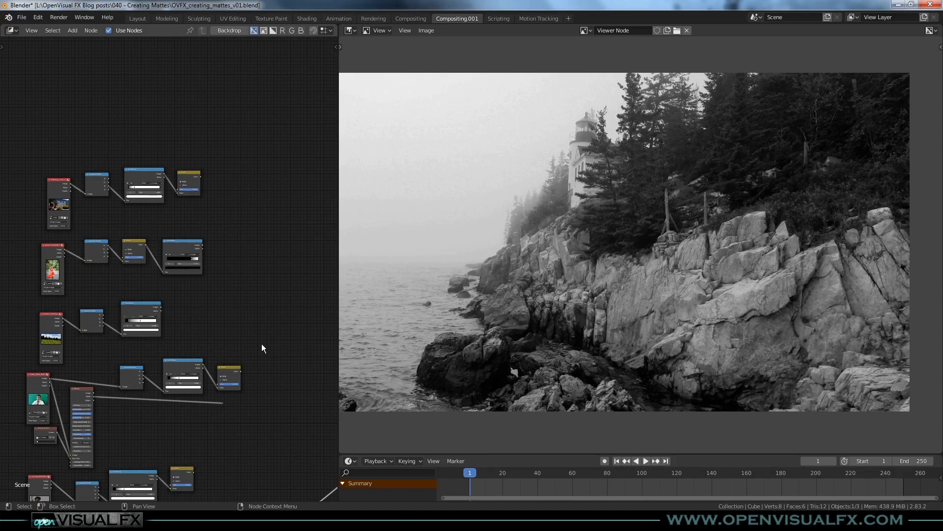
{"action": "middle_click_drag", "start_coordinate": [160, 420], "coordinate": [211, 217]}
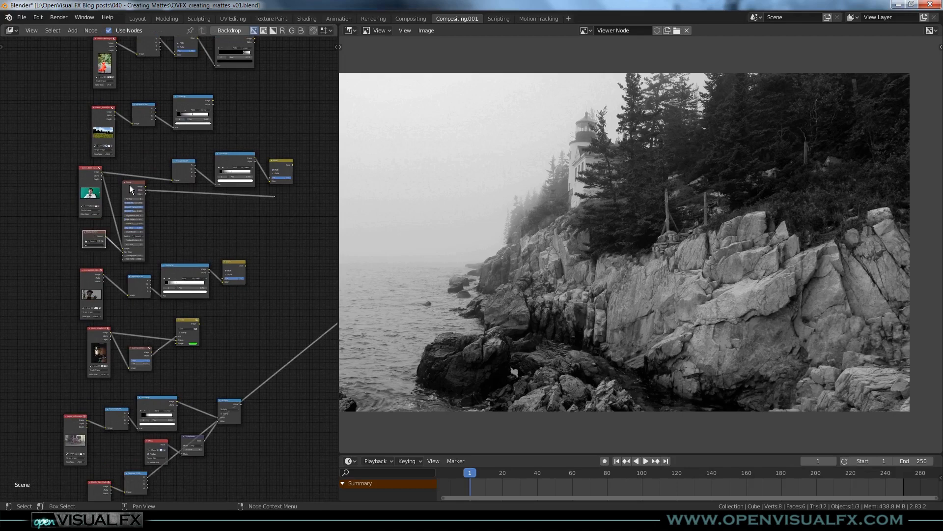
Preview the green-screen Keying node's image output and nudge the Keying and Keying Screen nodes slightly closer to their source image.
{"action": "scroll", "coordinate": [145, 201], "scroll_direction": "up", "scroll_amount": 2}
{"action": "middle_click_drag", "start_coordinate": [145, 203], "coordinate": [188, 240]}
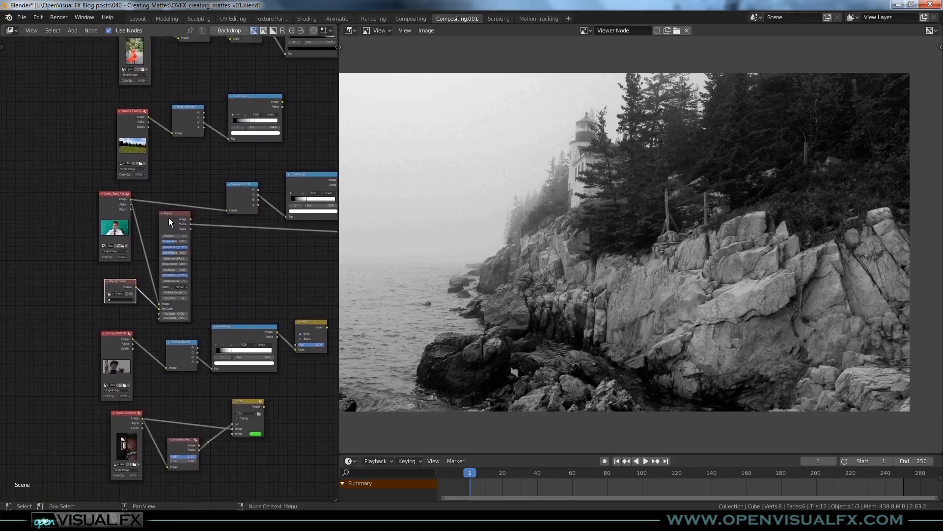
{"action": "left_click", "coordinate": [169, 217], "text": "ctrl+shift"}
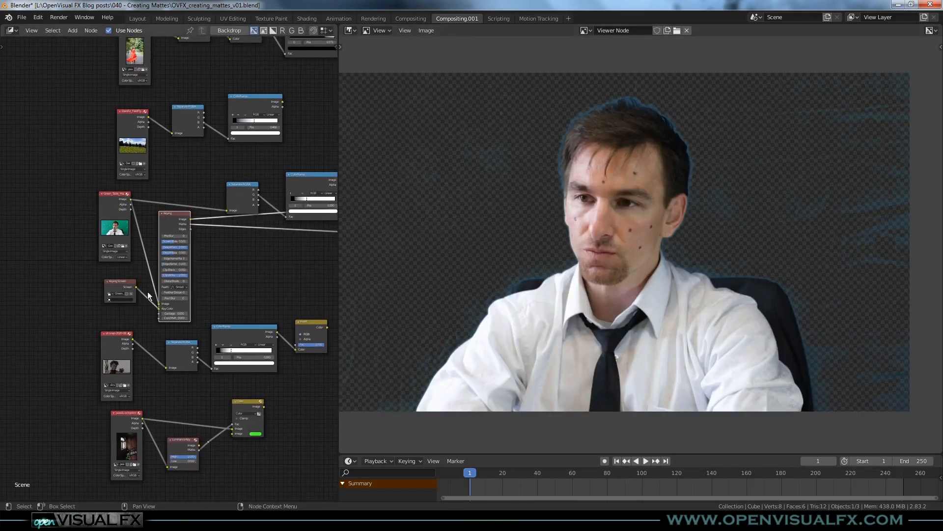
{"action": "left_click_drag", "start_coordinate": [123, 281], "coordinate": [119, 281]}
{"action": "left_click_drag", "start_coordinate": [180, 222], "coordinate": [177, 220]}
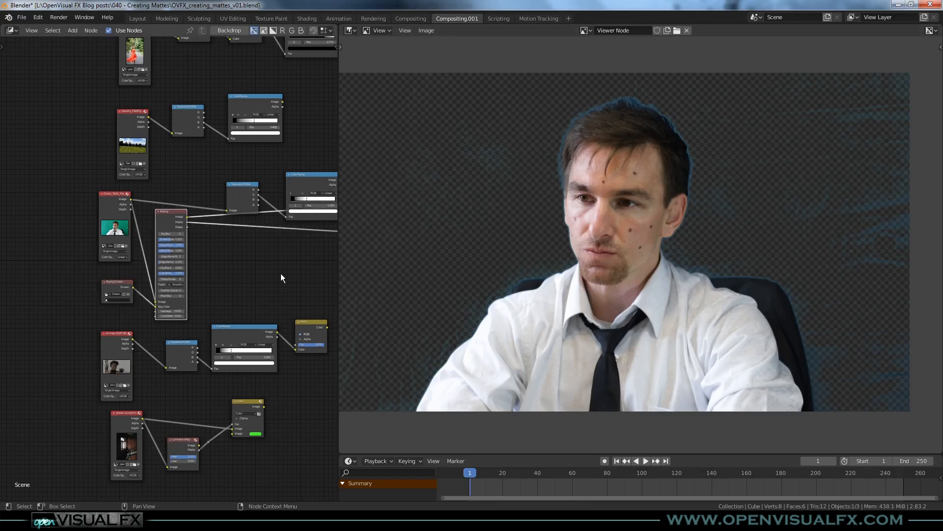
Preview the original image of the woman in the red dress.
{"action": "middle_click_drag", "start_coordinate": [324, 188], "coordinate": [243, 239]}
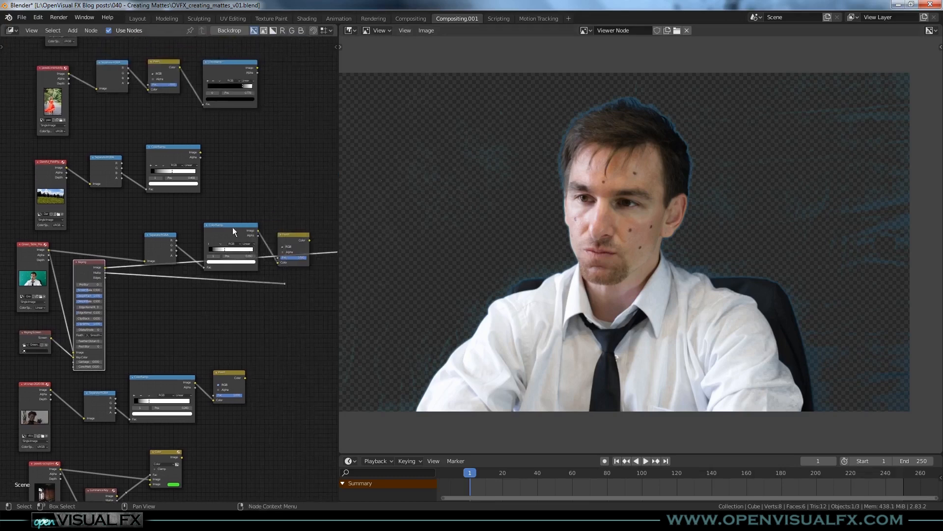
{"action": "left_click", "coordinate": [57, 70], "text": "ctrl+shift"}
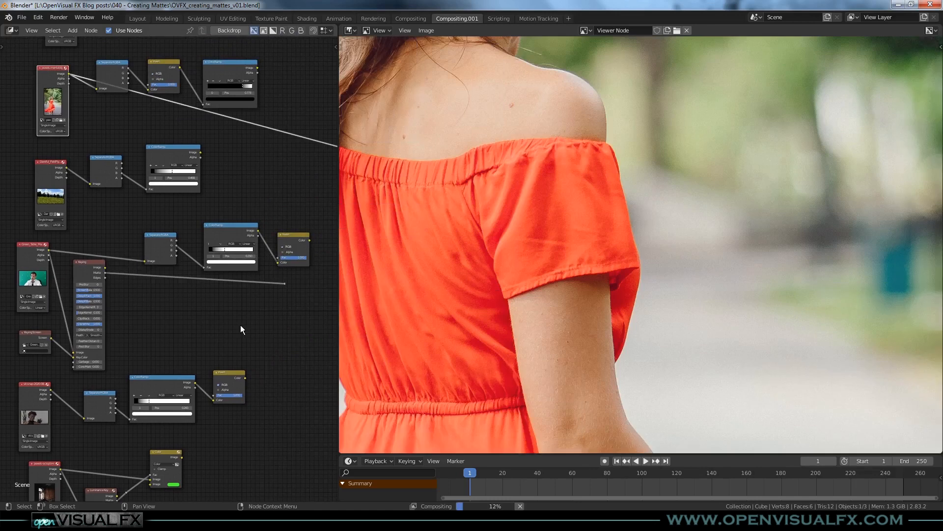